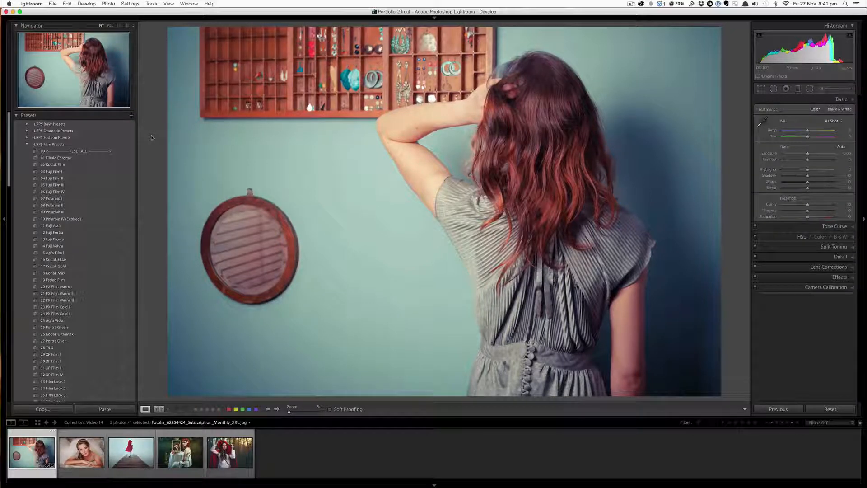
- Minimize Lightroom and unzip the LRPS Film Presets.zip archive on the desktop
{"action": "left_click", "coordinate": [13, 12]}
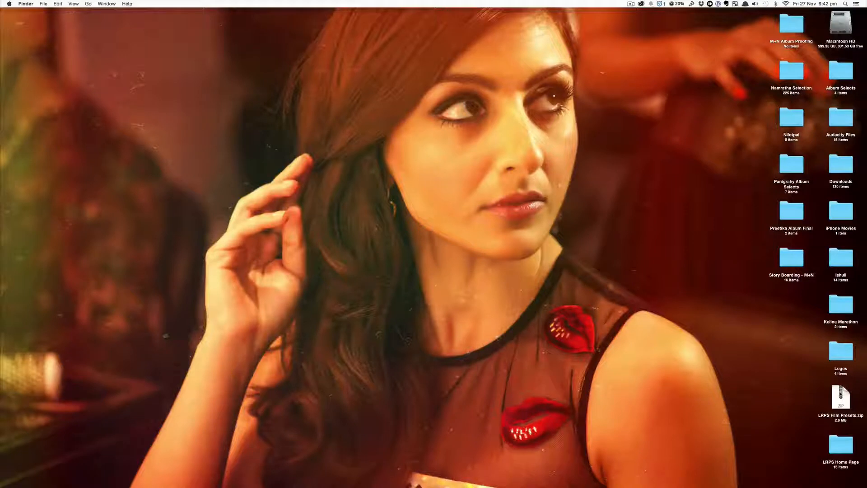
{"action": "double_click", "coordinate": [841, 396]}
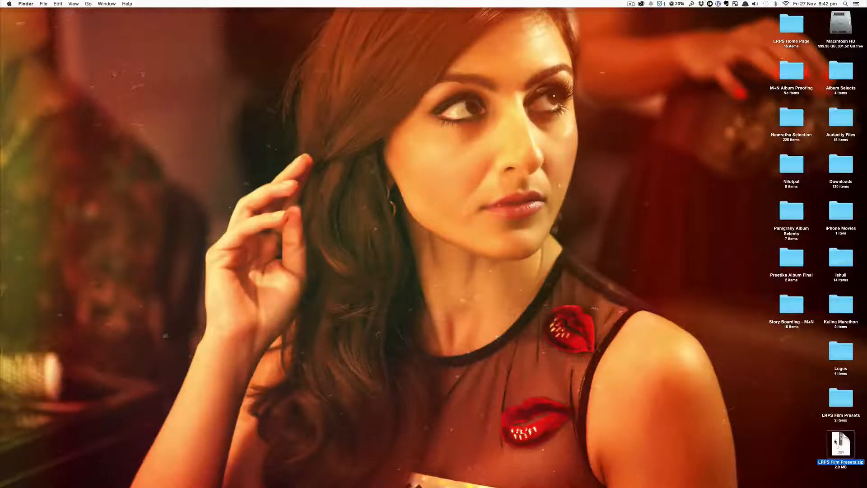
{"action": "right_click", "coordinate": [835, 441]}
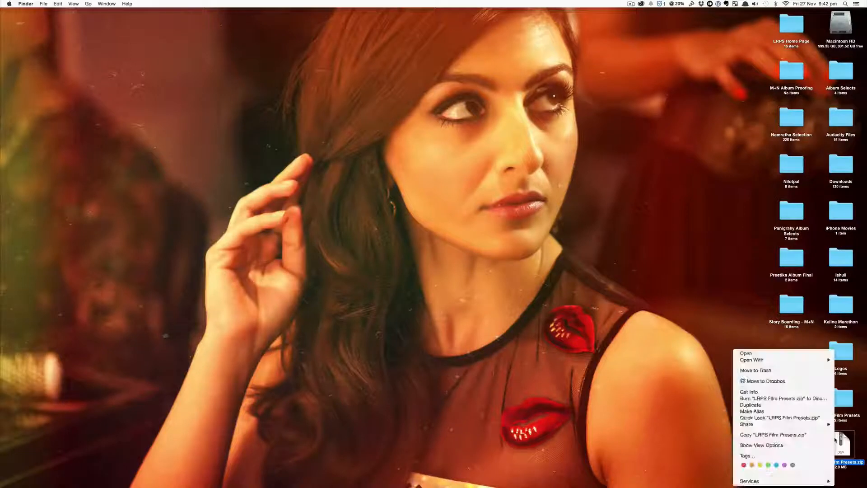
{"action": "mouse_move", "coordinate": [758, 482]}
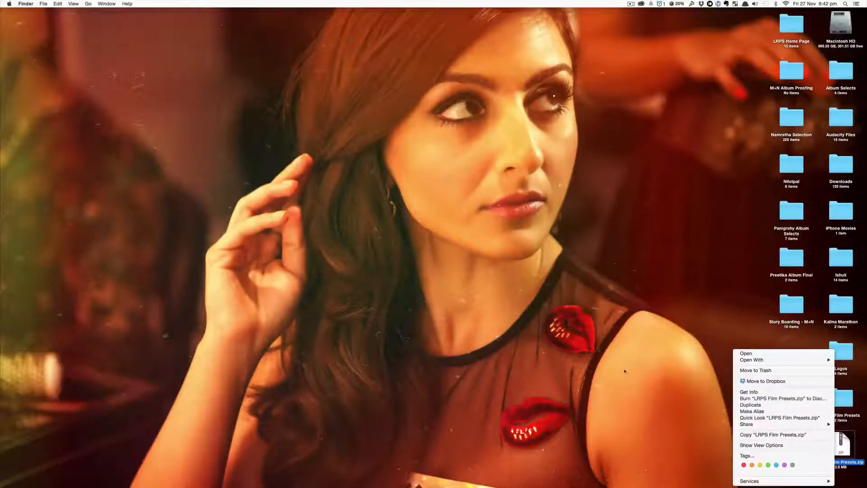
{"action": "key", "text": "Escape"}
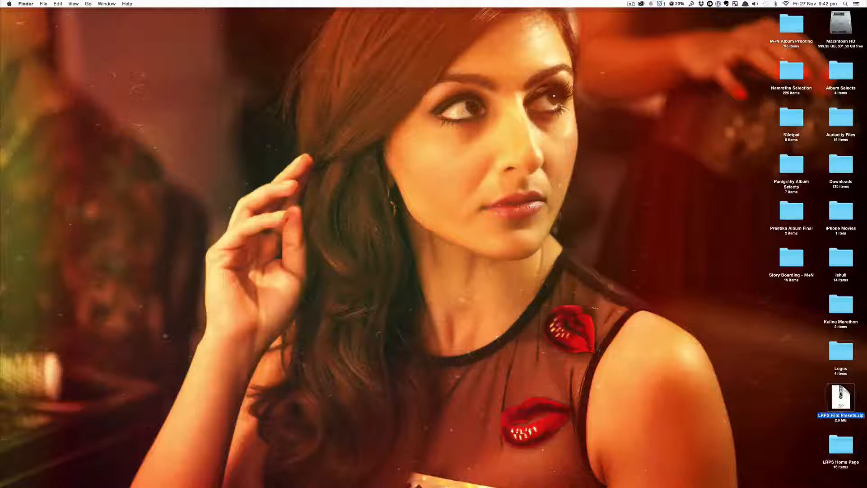
{"action": "double_click", "coordinate": [840, 394]}
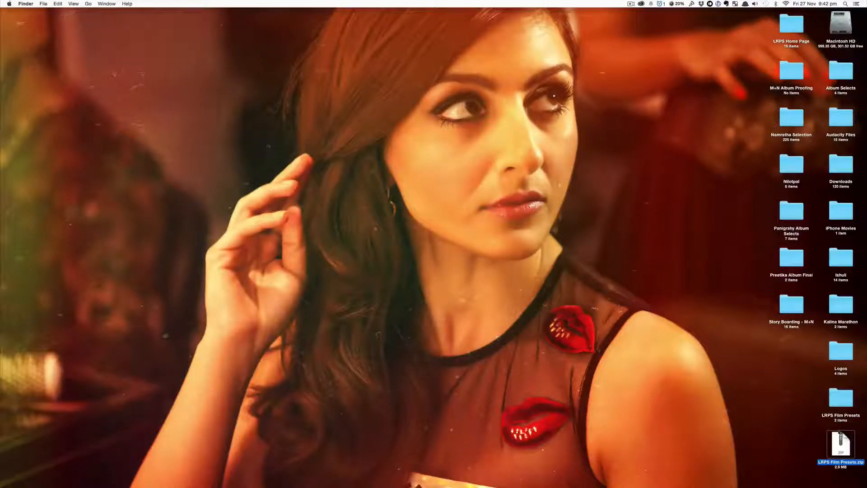
{"action": "right_click", "coordinate": [835, 439]}
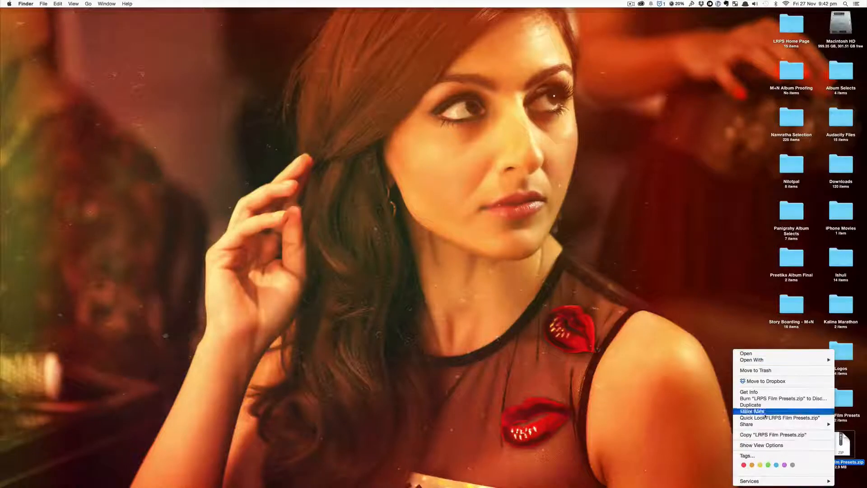
{"action": "left_click", "coordinate": [768, 381]}
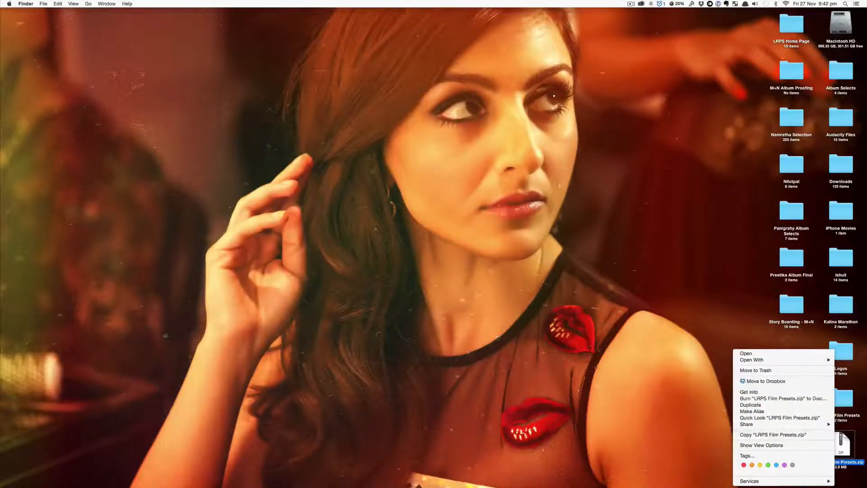
{"action": "left_click", "coordinate": [625, 371]}
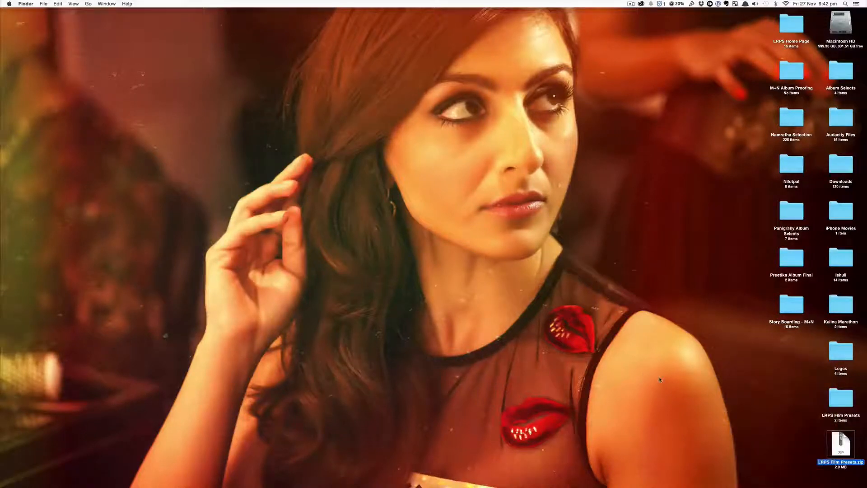
- Open the unzipped LRPS Film Presets folder and read through the Installation Notes (READ THIS FIRST!) PDF
{"action": "double_click", "coordinate": [843, 398]}
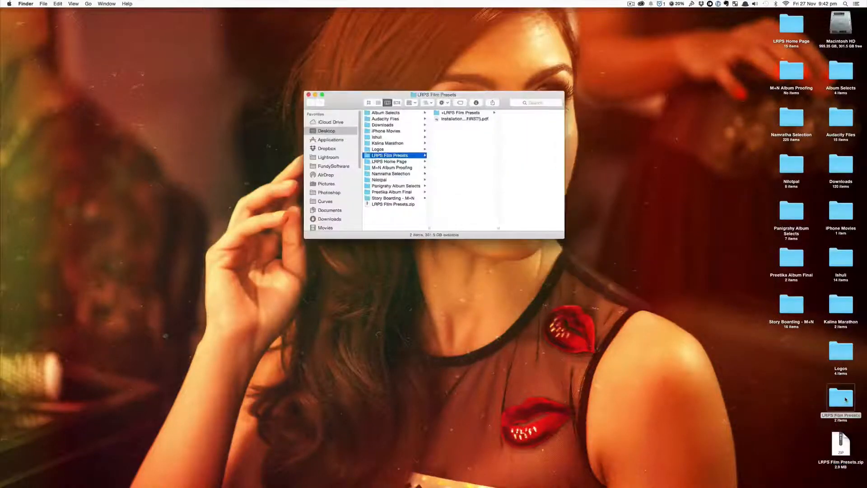
{"action": "left_click", "coordinate": [470, 119]}
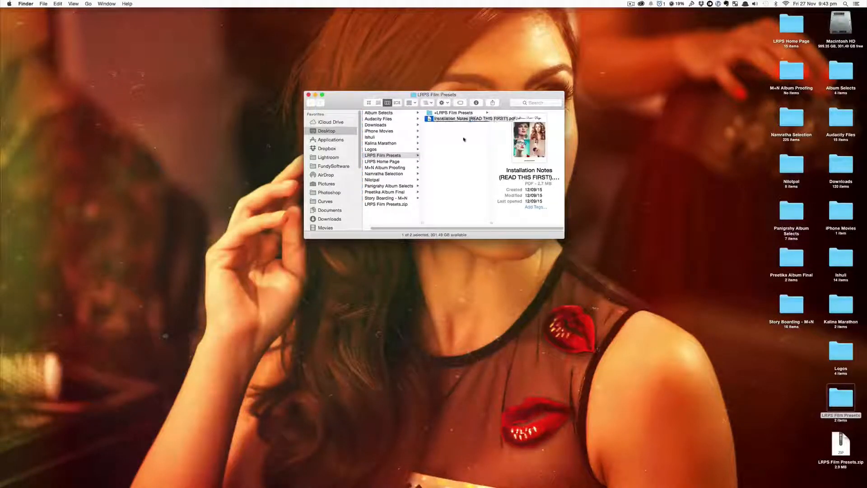
{"action": "key", "text": "space"}
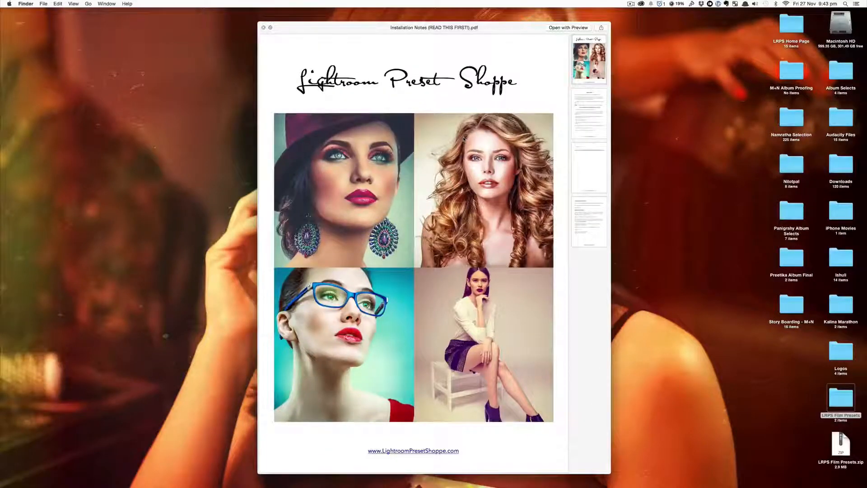
{"action": "scroll", "coordinate": [465, 260], "scroll_direction": "down", "scroll_amount": 5}
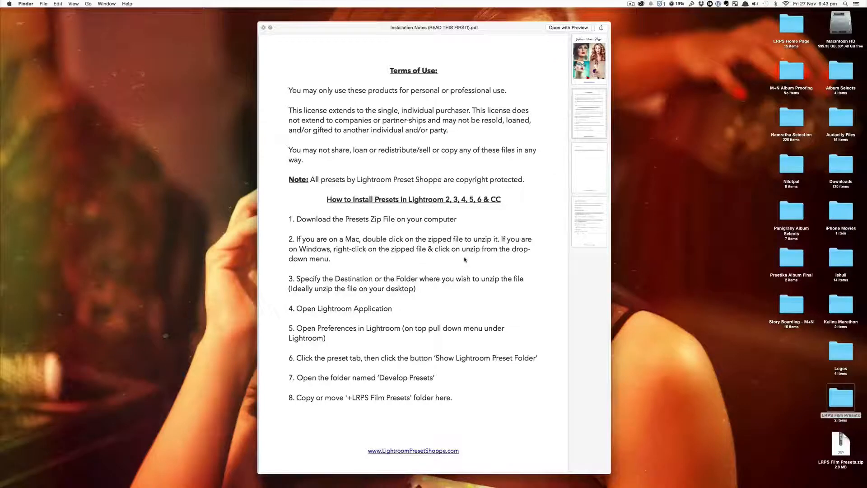
{"action": "scroll", "coordinate": [465, 260], "scroll_direction": "down", "scroll_amount": 5}
{"action": "key", "text": "space"}
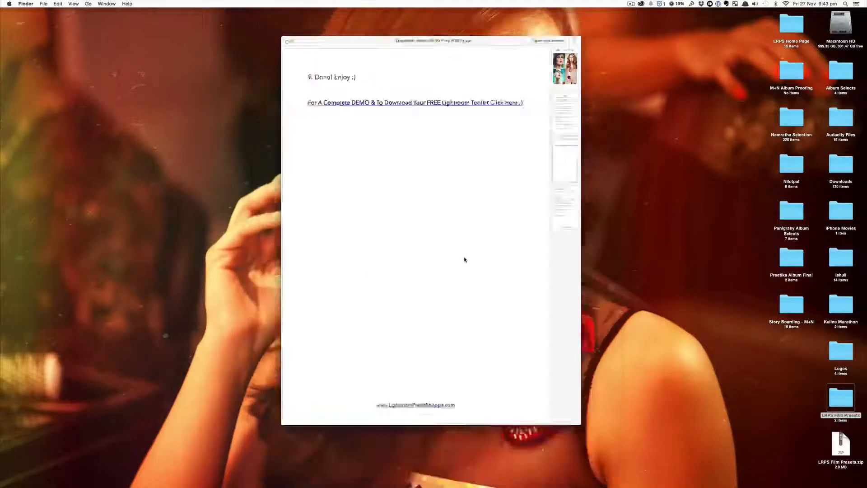
- Copy the +LRPS Film Presets folder and close the Finder window
{"action": "left_click", "coordinate": [466, 114]}
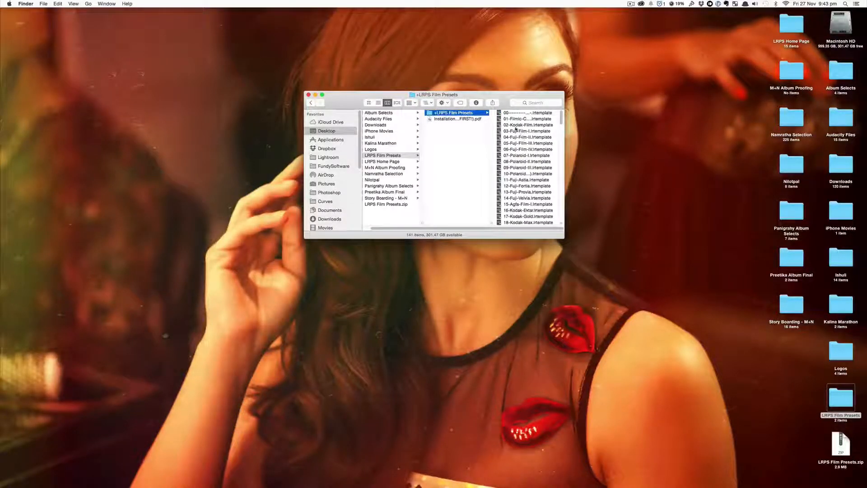
{"action": "right_click", "coordinate": [461, 114]}
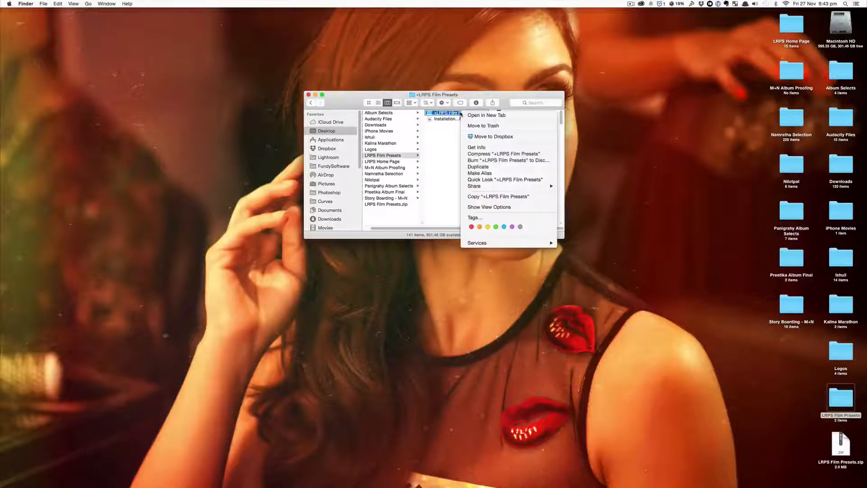
{"action": "left_click", "coordinate": [484, 197]}
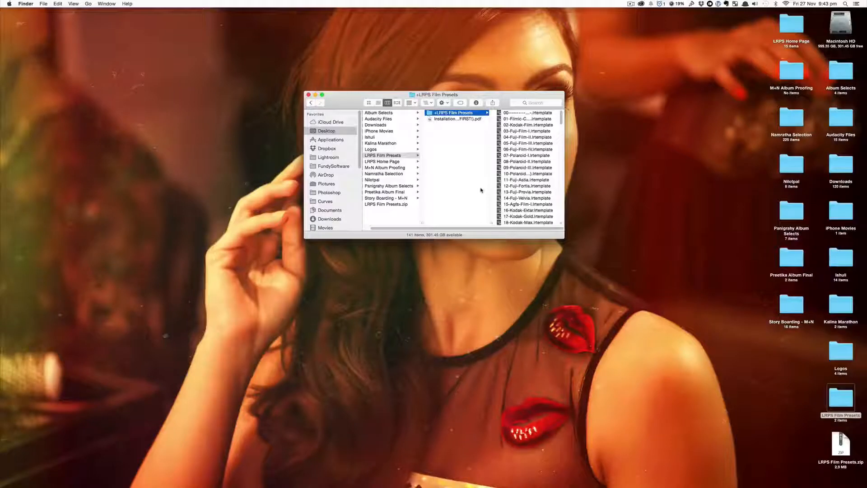
{"action": "left_click", "coordinate": [308, 95]}
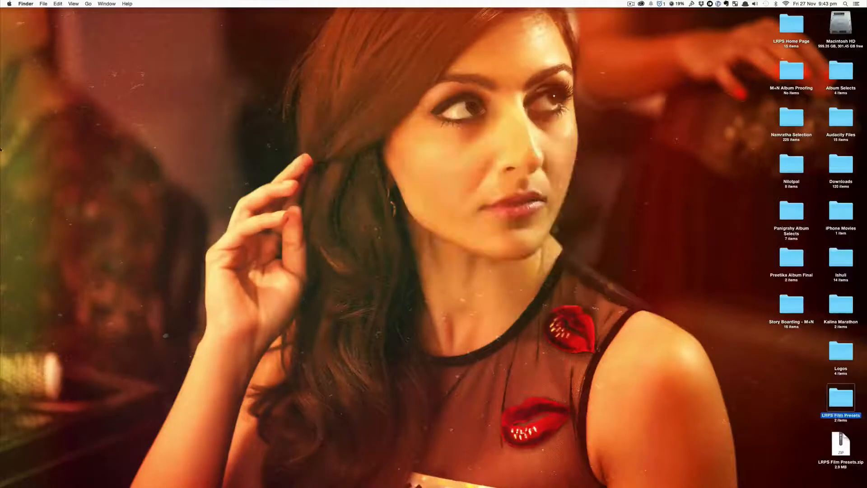
- Switch back to Lightroom and open its Preferences
{"action": "mouse_move", "coordinate": [3, 131]}
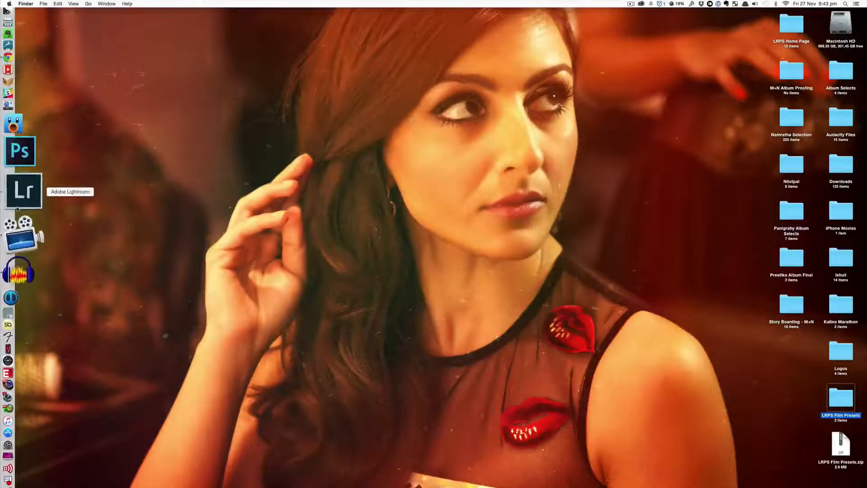
{"action": "left_click", "coordinate": [23, 197]}
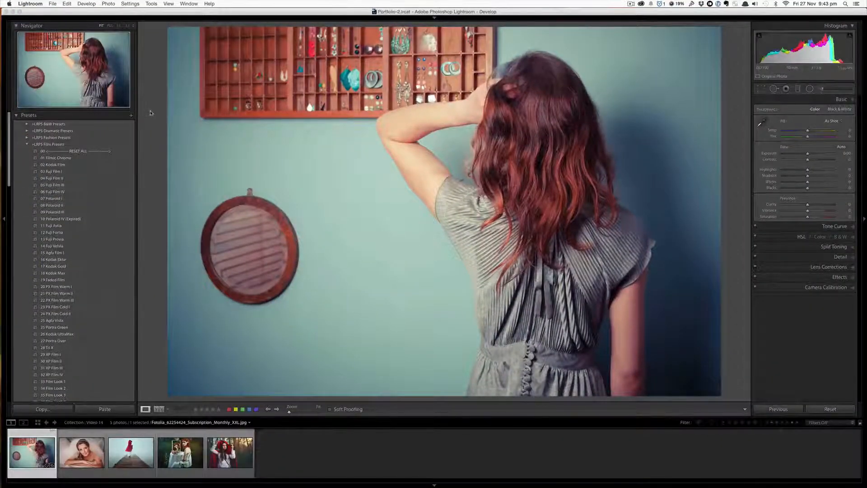
{"action": "left_click", "coordinate": [35, 5]}
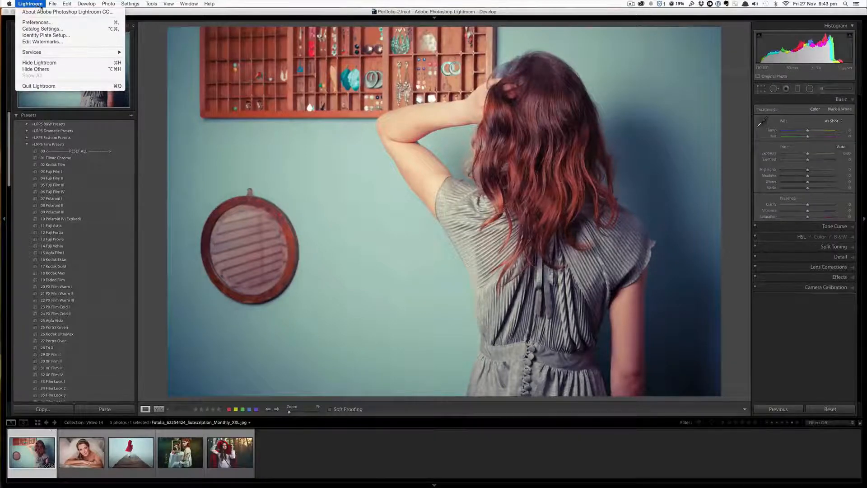
{"action": "mouse_move", "coordinate": [68, 5]}
{"action": "mouse_move", "coordinate": [27, 3]}
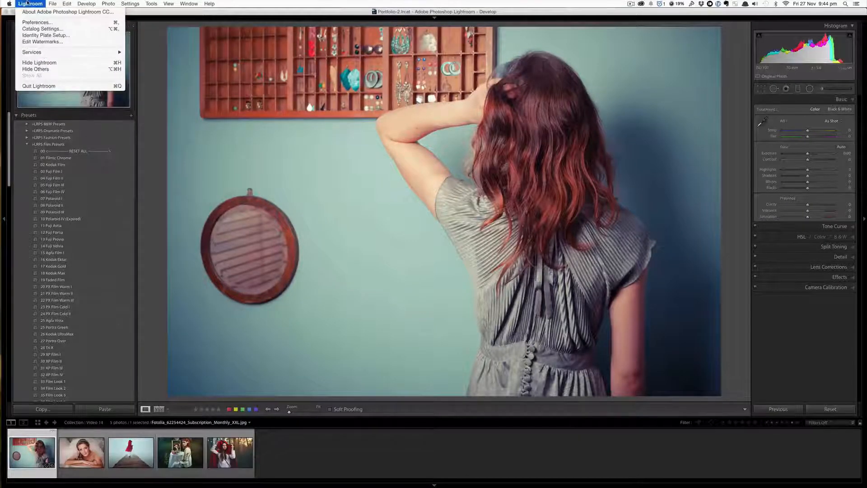
{"action": "left_click", "coordinate": [36, 23]}
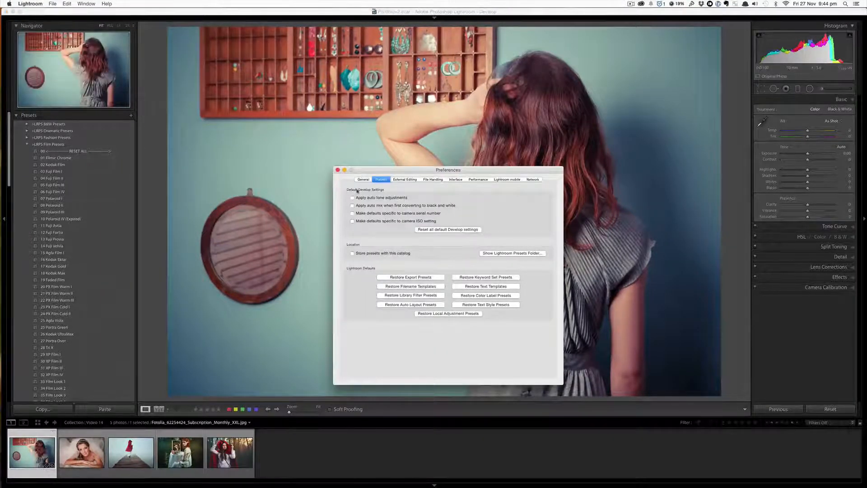
- Go to the Presets preferences and show the Lightroom Presets folder
{"action": "left_click", "coordinate": [362, 180]}
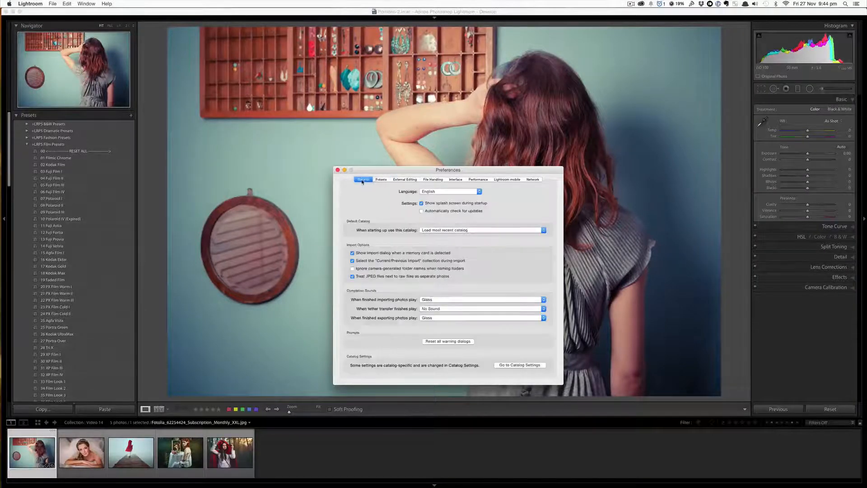
{"action": "left_click", "coordinate": [381, 180]}
{"action": "left_click", "coordinate": [407, 180]}
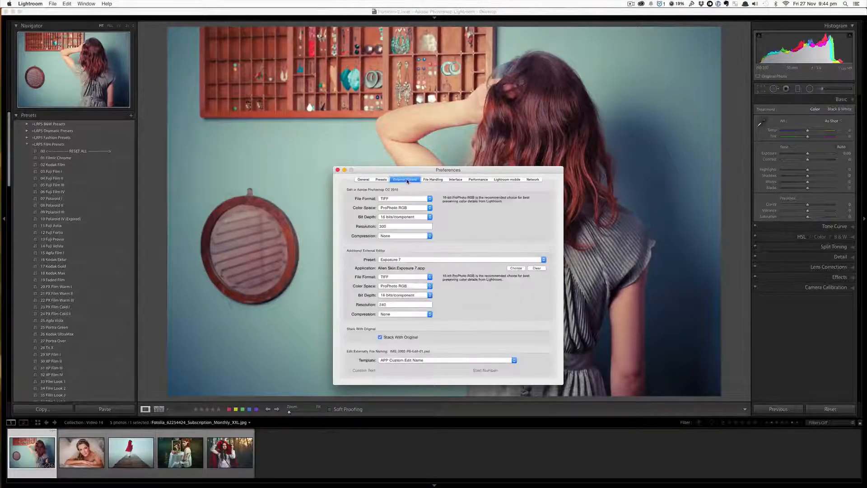
{"action": "left_click", "coordinate": [384, 181]}
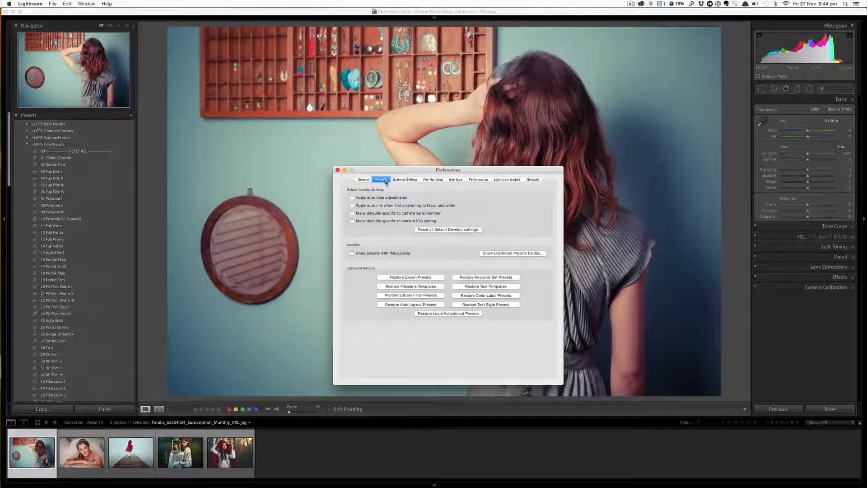
{"action": "left_click", "coordinate": [520, 255]}
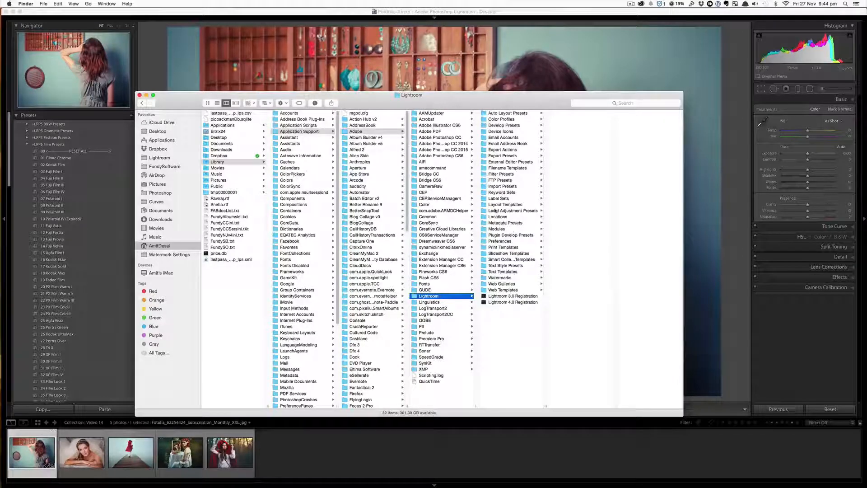
- Paste the copied +LRPS Film Presets folder into Develop Presets, then close the Finder window and Preferences
{"action": "left_click", "coordinate": [515, 126]}
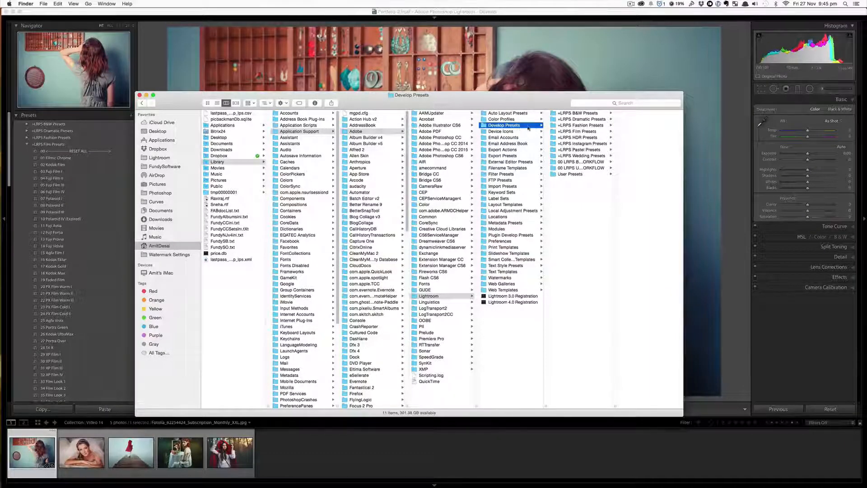
{"action": "right_click", "coordinate": [571, 193]}
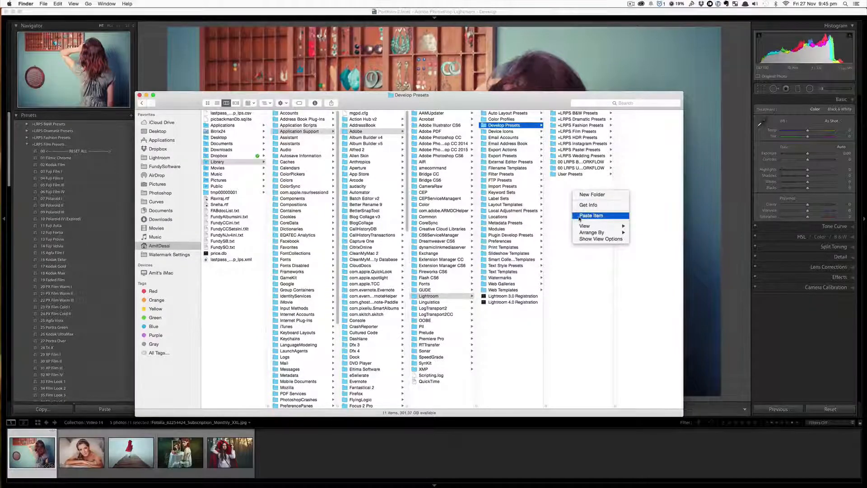
{"action": "left_click", "coordinate": [562, 208]}
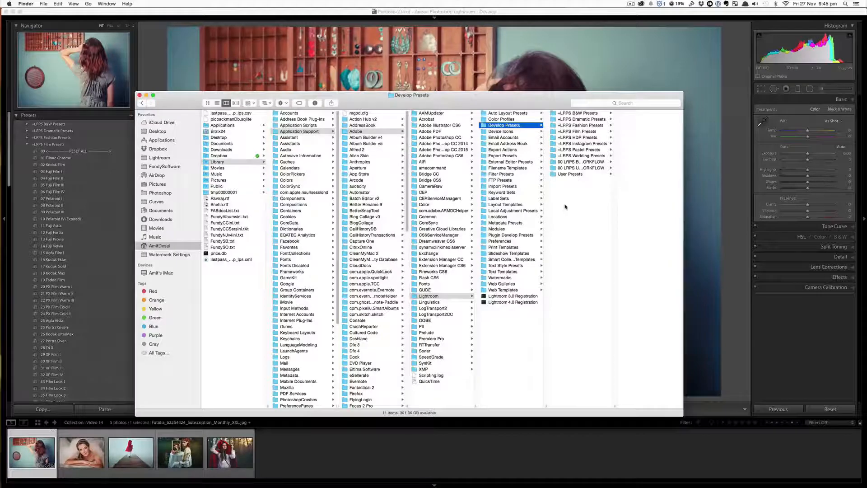
{"action": "left_click", "coordinate": [140, 96]}
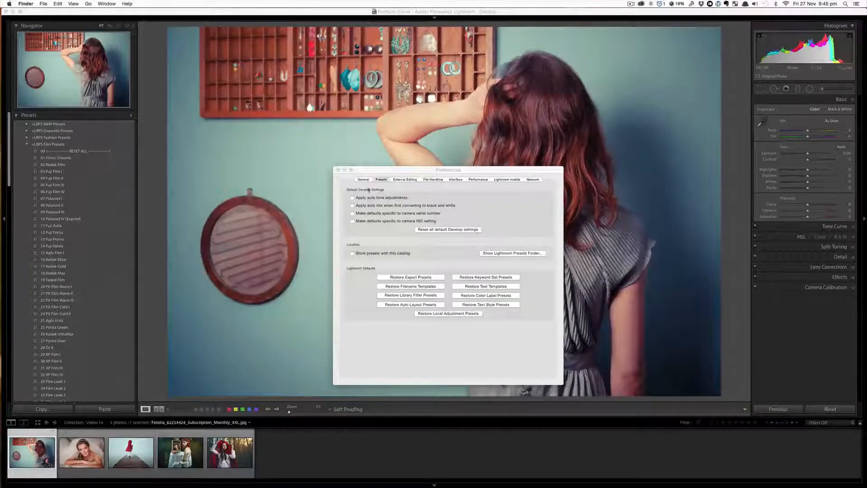
{"action": "left_click", "coordinate": [338, 170]}
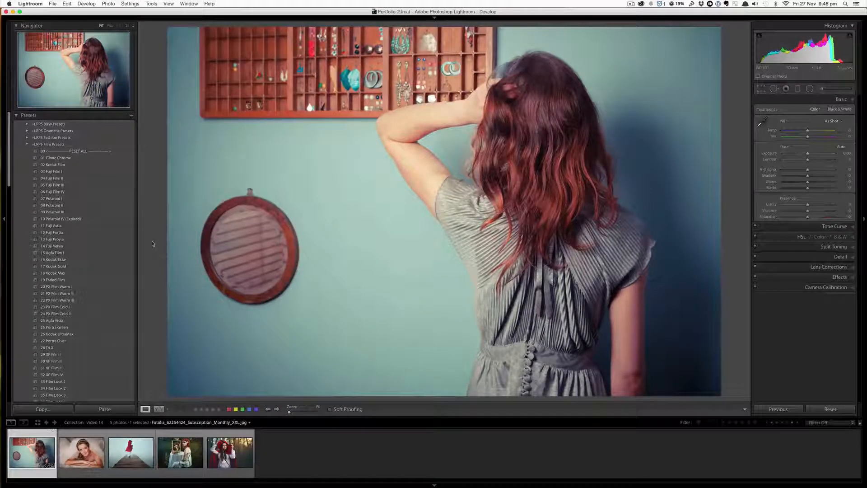
- Quit Lightroom and relaunch it so the newly installed presets load
{"action": "left_click", "coordinate": [26, 3]}
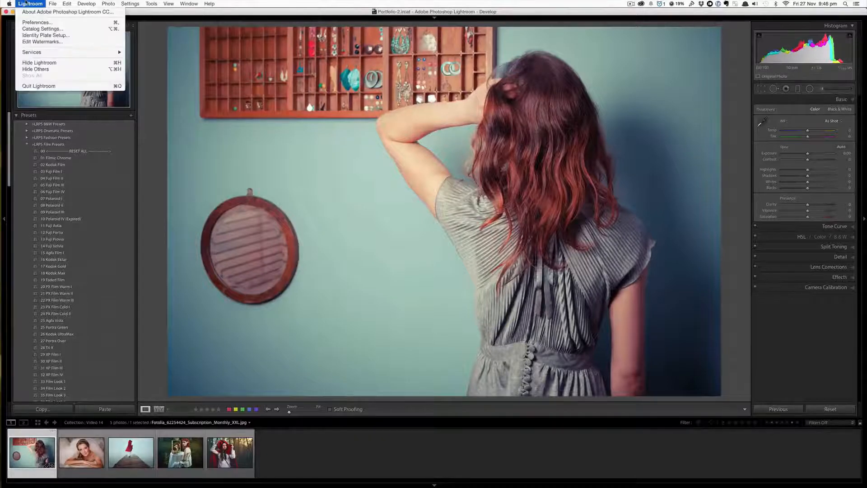
{"action": "left_click", "coordinate": [33, 86]}
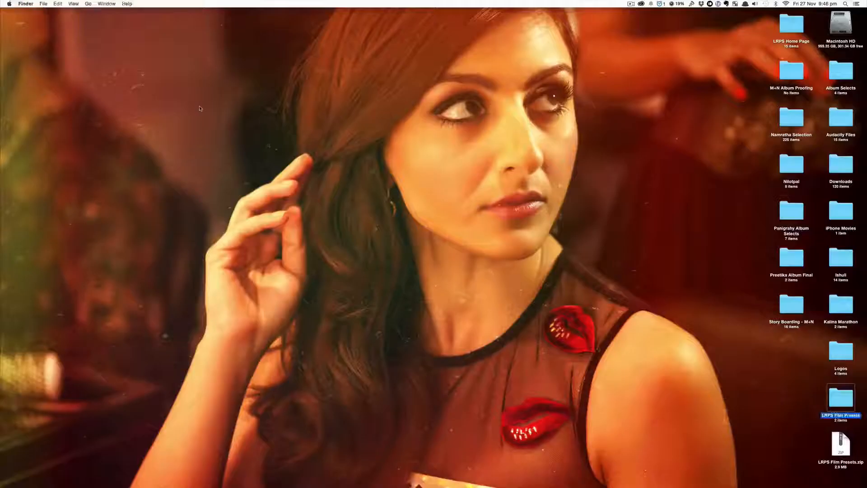
{"action": "left_click", "coordinate": [200, 108]}
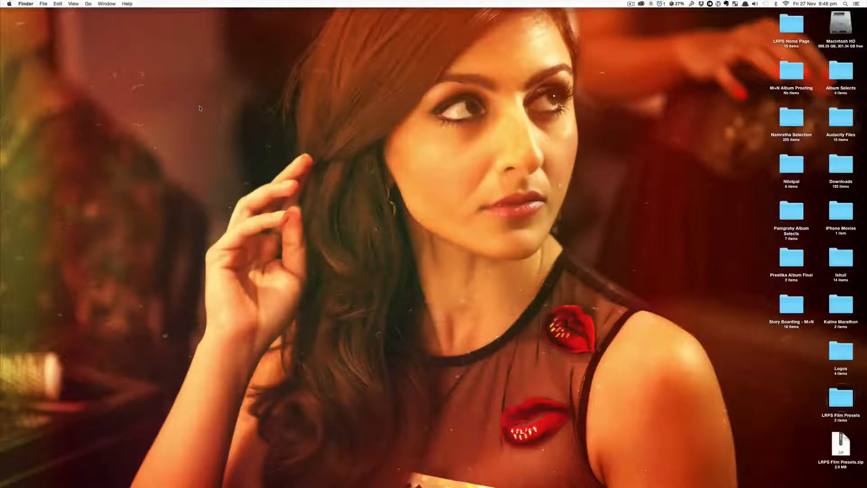
{"action": "mouse_move", "coordinate": [2, 172]}
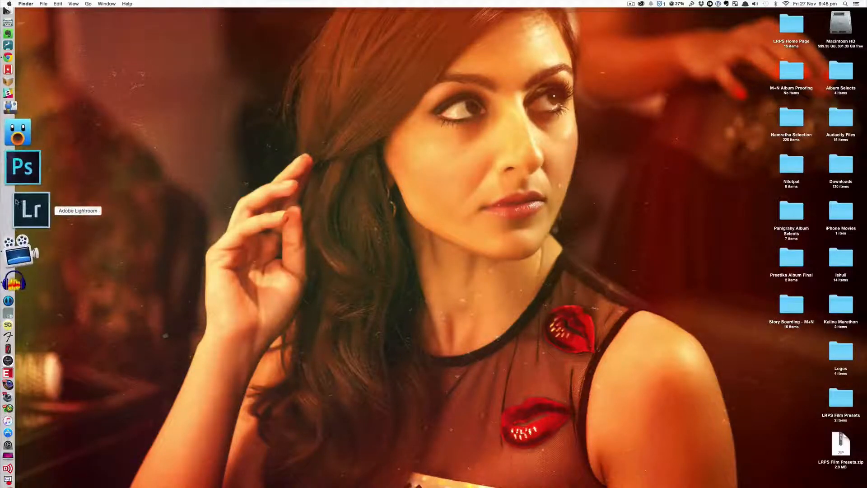
{"action": "left_click", "coordinate": [18, 204]}
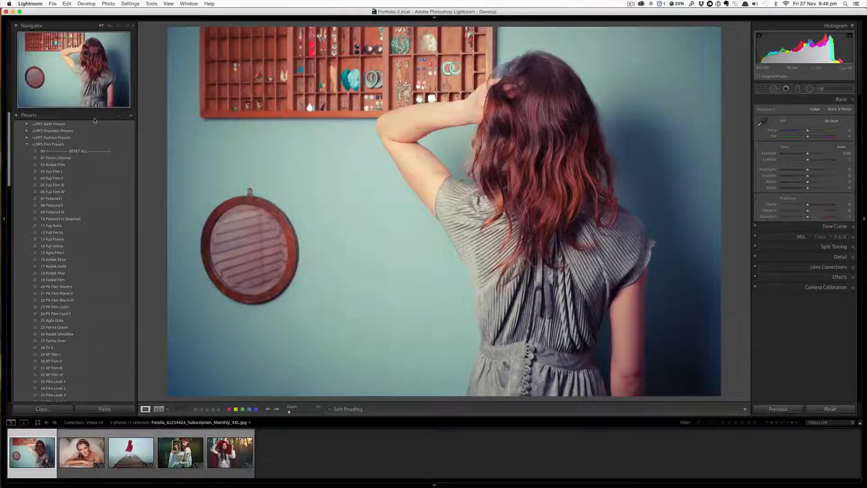
- Expand the +LRPS Film Presets folder and scroll through its full list of presets
{"action": "left_click", "coordinate": [27, 145]}
{"action": "left_click", "coordinate": [27, 145]}
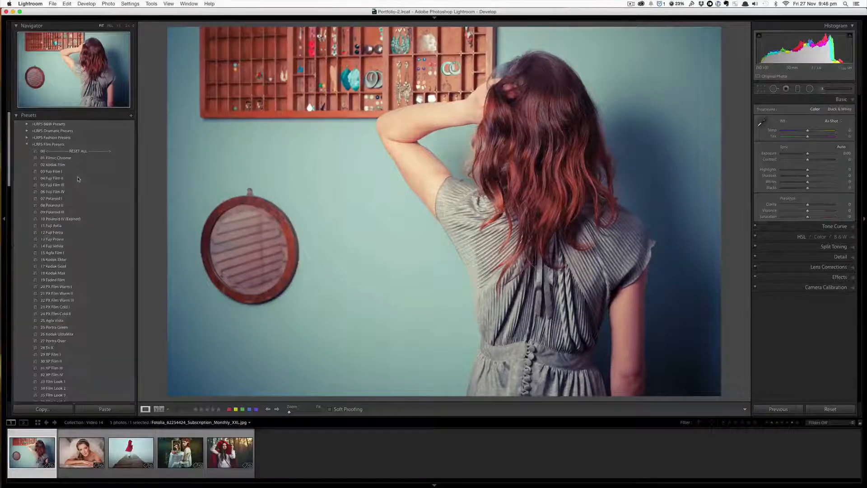
{"action": "left_click", "coordinate": [26, 145]}
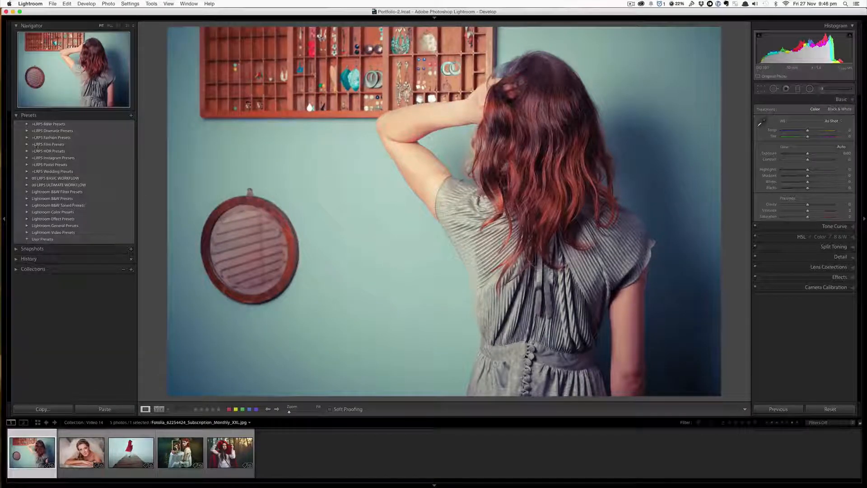
{"action": "left_click", "coordinate": [27, 144]}
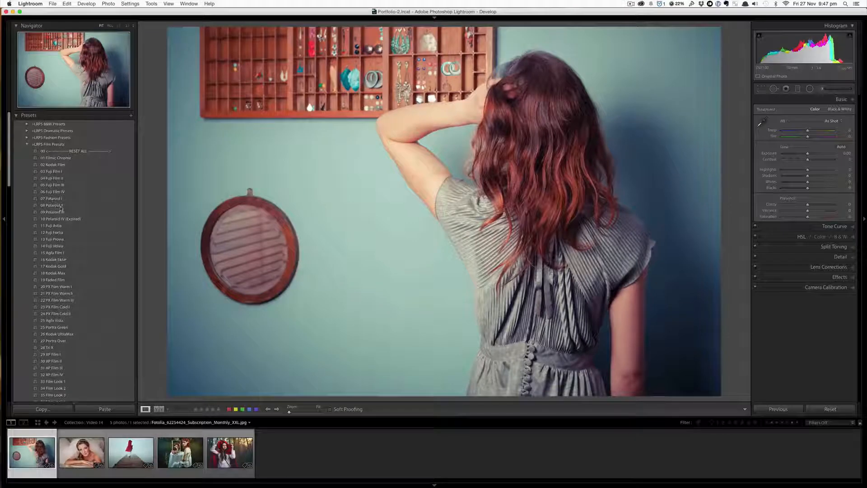
{"action": "scroll", "coordinate": [78, 240], "scroll_direction": "down", "scroll_amount": 8}
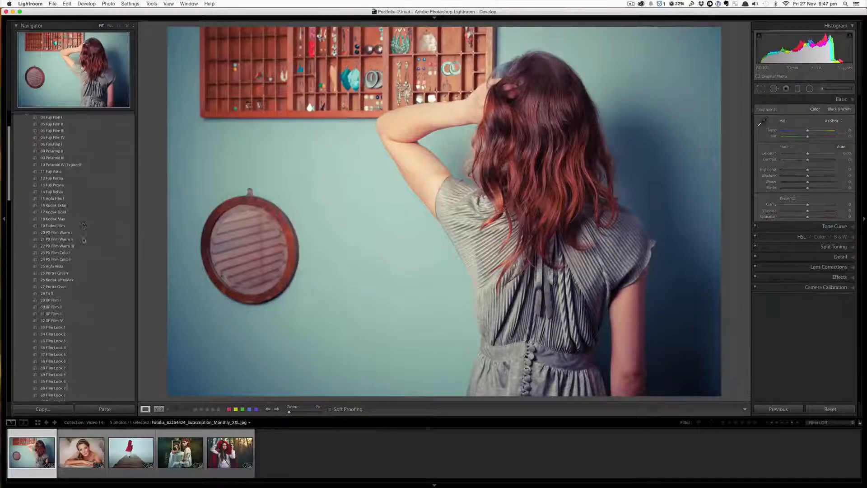
{"action": "scroll", "coordinate": [77, 184], "scroll_direction": "up", "scroll_amount": 10}
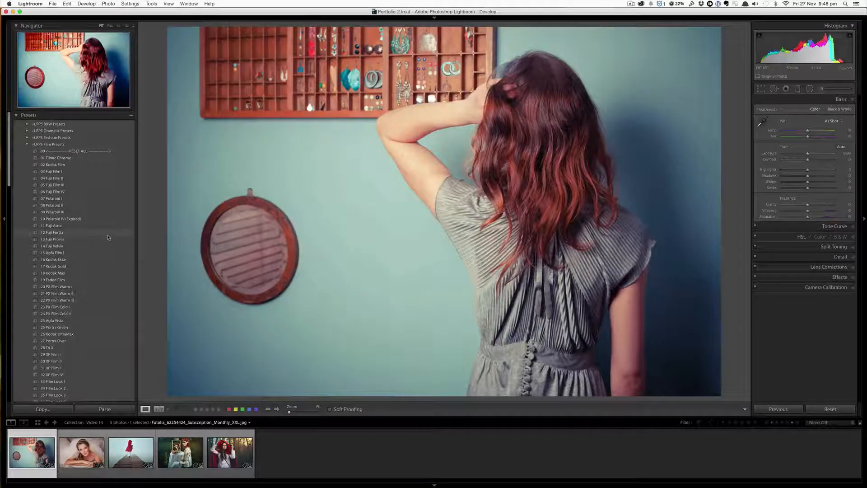
{"action": "scroll", "coordinate": [90, 232], "scroll_direction": "down", "scroll_amount": 20}
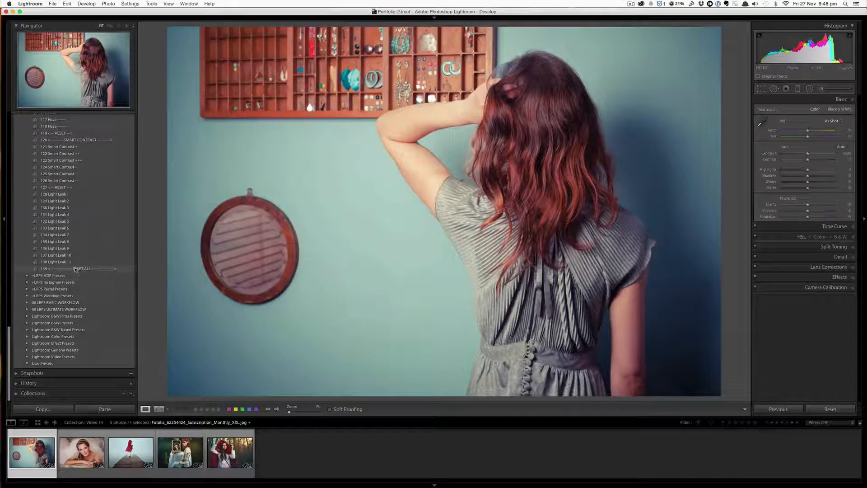
{"action": "scroll", "coordinate": [87, 230], "scroll_direction": "up", "scroll_amount": 20}
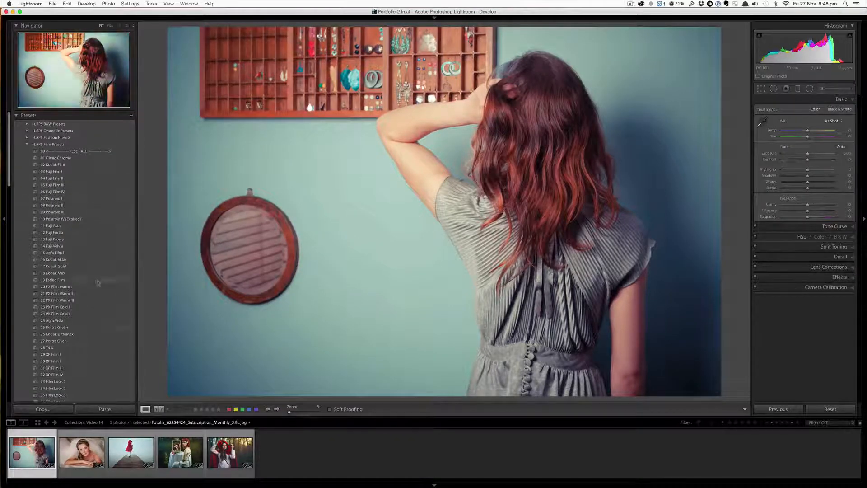
{"action": "scroll", "coordinate": [109, 289], "scroll_direction": "down", "scroll_amount": 5}
{"action": "scroll", "coordinate": [109, 289], "scroll_direction": "down", "scroll_amount": 5}
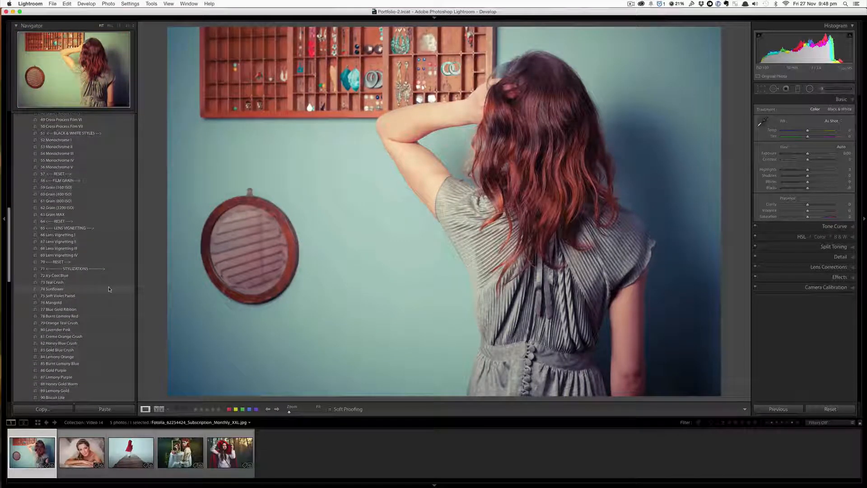
{"action": "scroll", "coordinate": [109, 289], "scroll_direction": "up", "scroll_amount": 10}
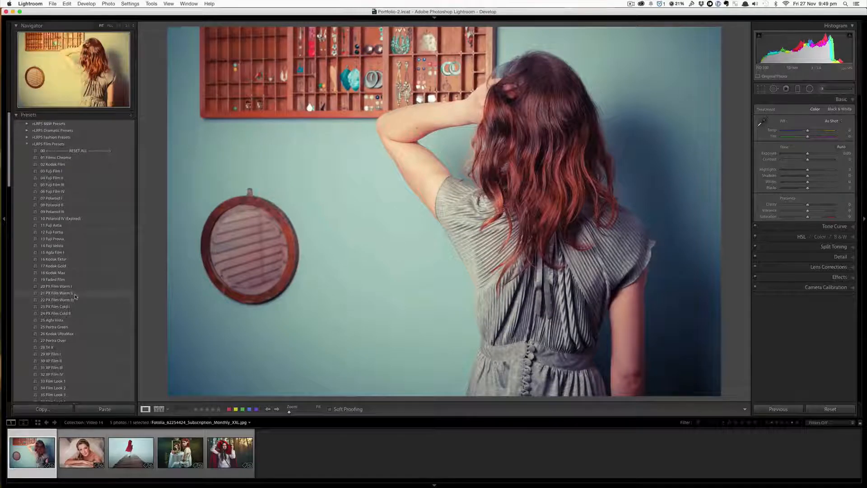
{"action": "scroll", "coordinate": [76, 297], "scroll_direction": "down", "scroll_amount": 1}
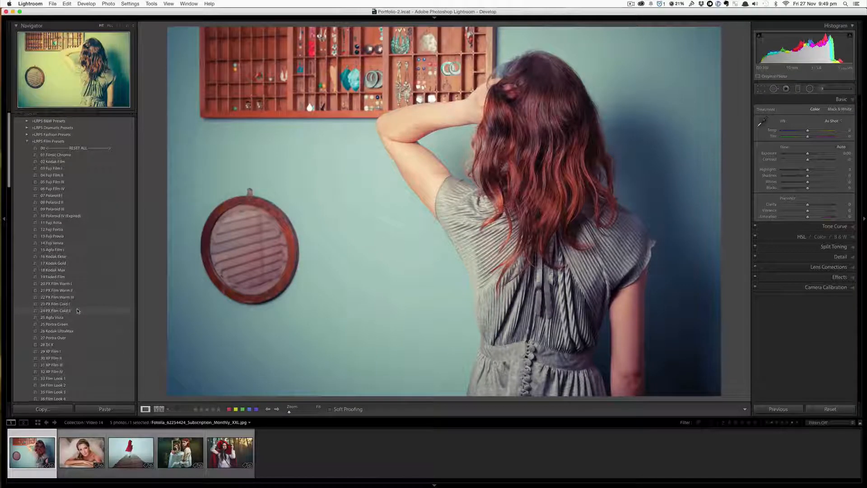
{"action": "scroll", "coordinate": [77, 310], "scroll_direction": "down", "scroll_amount": 1}
{"action": "scroll", "coordinate": [78, 315], "scroll_direction": "down", "scroll_amount": 1}
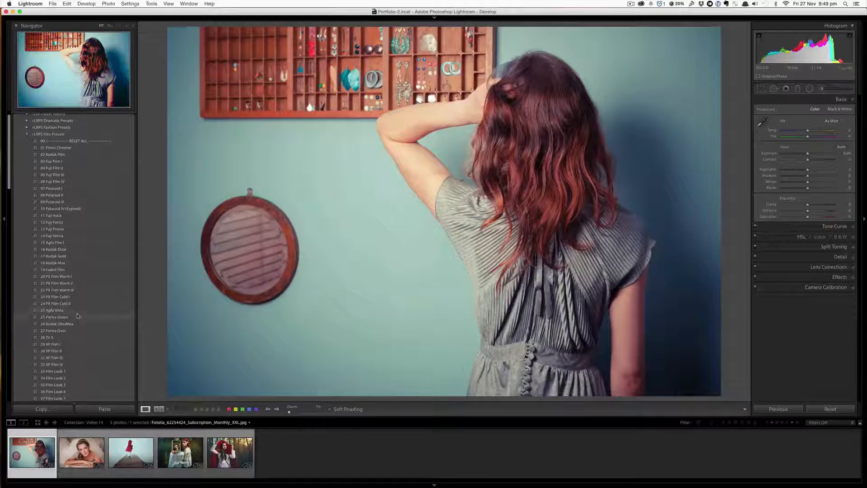
{"action": "scroll", "coordinate": [78, 315], "scroll_direction": "down", "scroll_amount": 3}
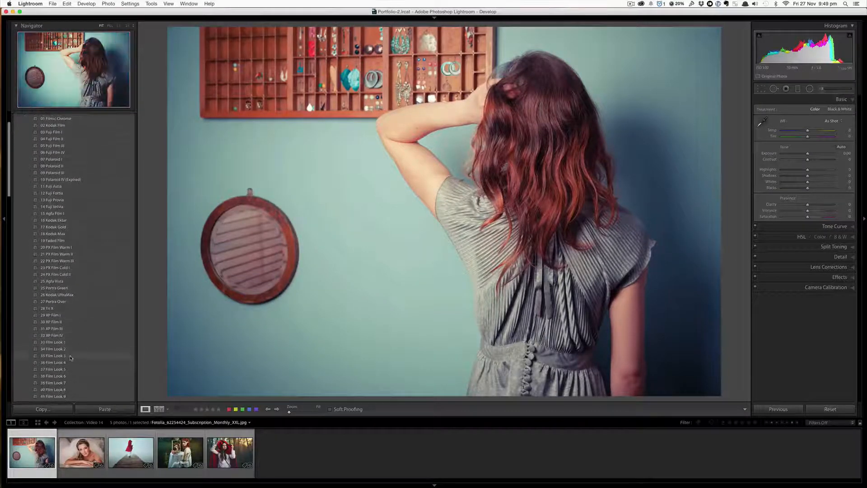
{"action": "scroll", "coordinate": [72, 356], "scroll_direction": "down", "scroll_amount": 10}
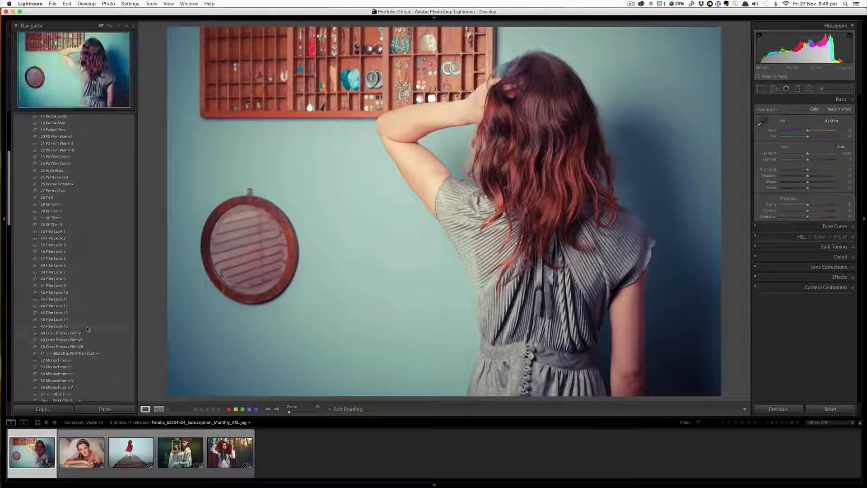
{"action": "scroll", "coordinate": [88, 267], "scroll_direction": "up", "scroll_amount": 4}
{"action": "scroll", "coordinate": [87, 267], "scroll_direction": "up", "scroll_amount": 5}
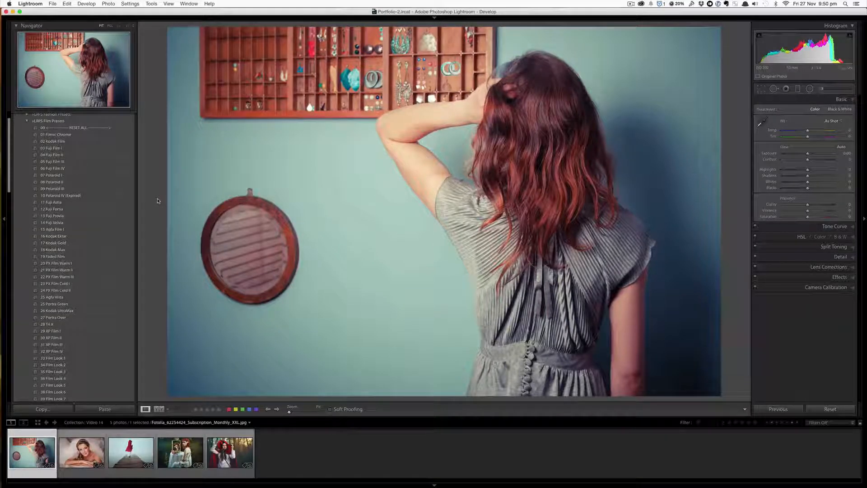
{"action": "scroll", "coordinate": [94, 329], "scroll_direction": "down", "scroll_amount": 5}
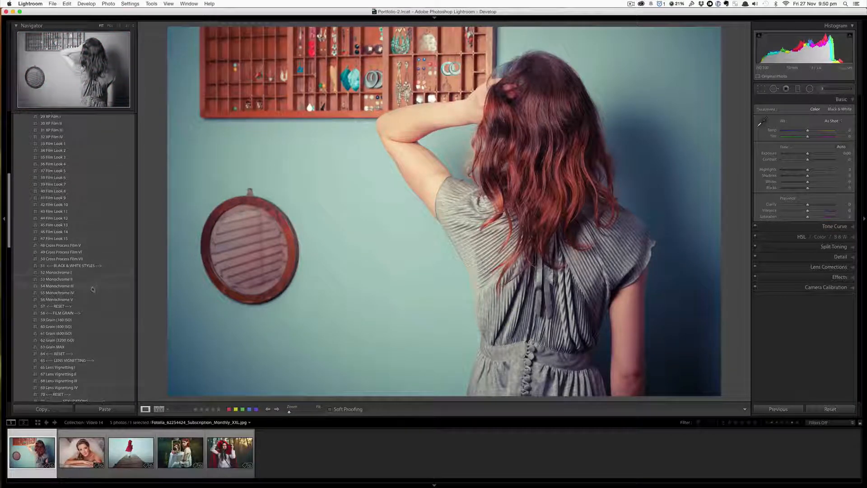
{"action": "scroll", "coordinate": [92, 286], "scroll_direction": "down", "scroll_amount": 2}
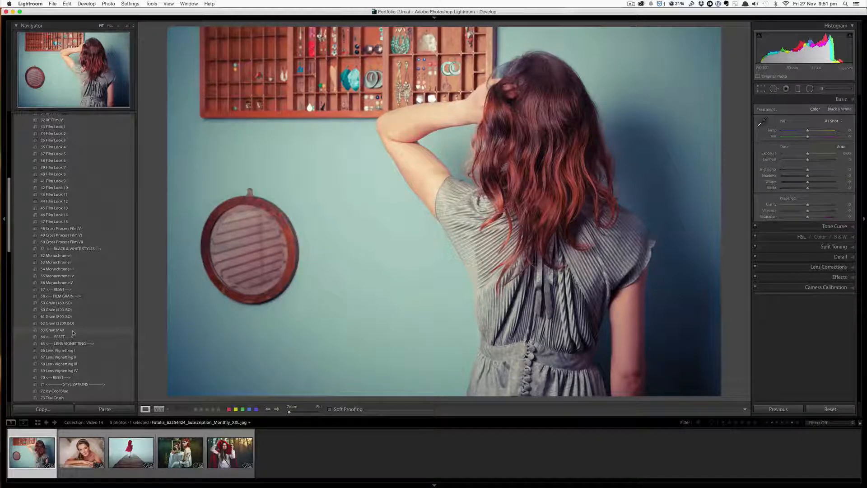
{"action": "scroll", "coordinate": [73, 333], "scroll_direction": "down", "scroll_amount": 3}
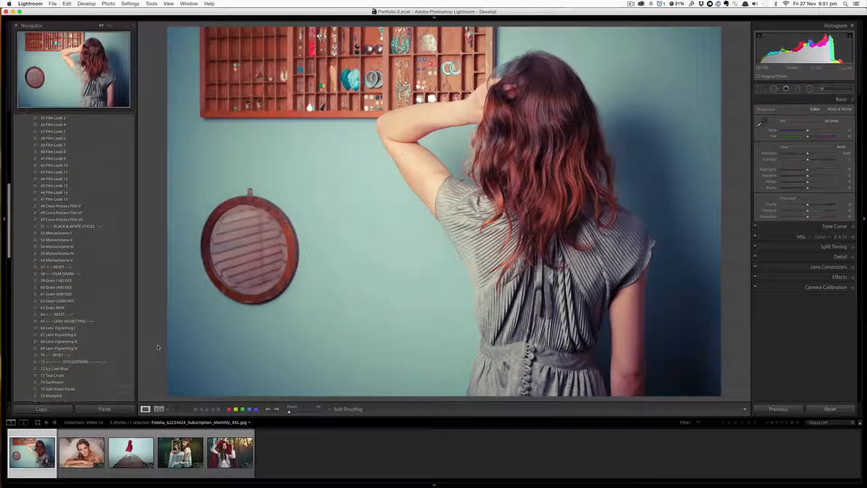
{"action": "scroll", "coordinate": [113, 350], "scroll_direction": "down", "scroll_amount": 8}
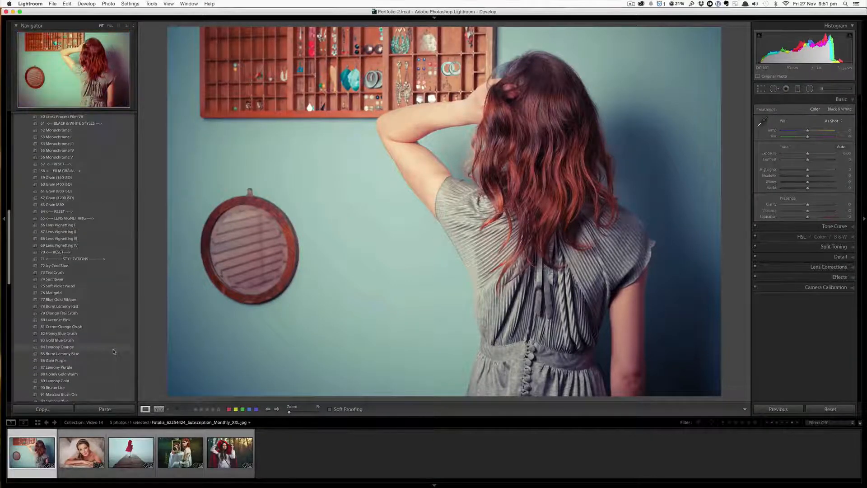
{"action": "scroll", "coordinate": [113, 348], "scroll_direction": "down", "scroll_amount": 8}
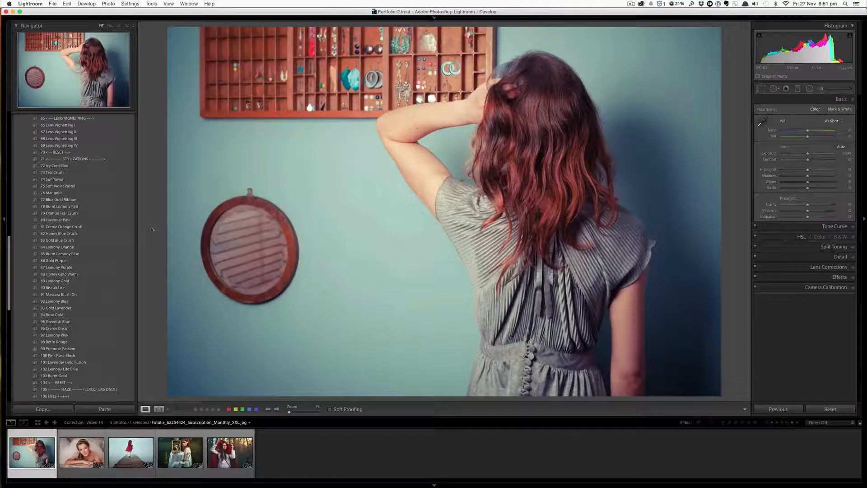
{"action": "scroll", "coordinate": [96, 225], "scroll_direction": "up", "scroll_amount": 10}
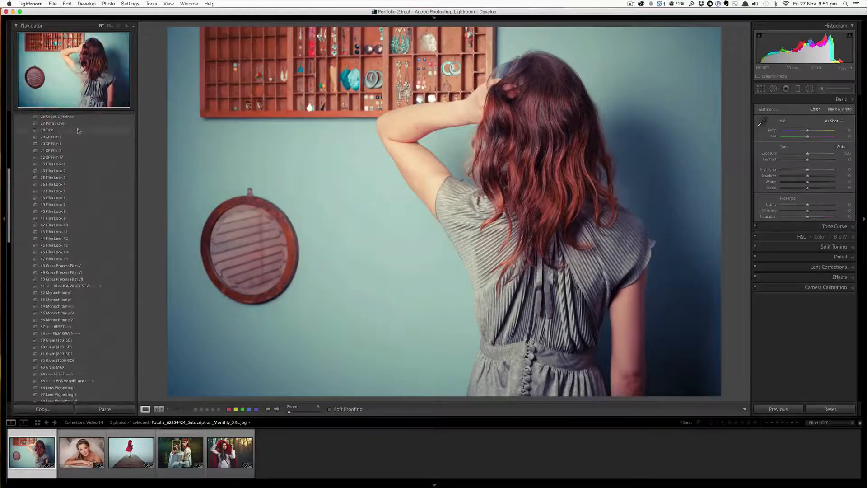
{"action": "scroll", "coordinate": [93, 279], "scroll_direction": "down", "scroll_amount": 4}
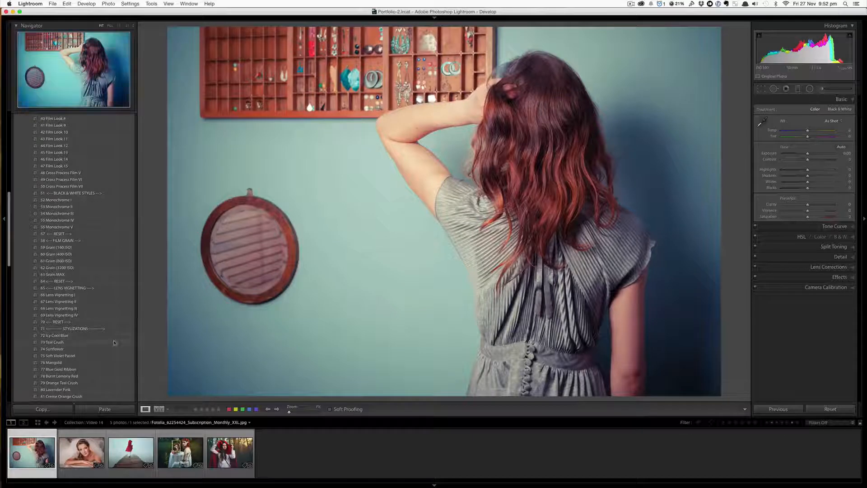
{"action": "scroll", "coordinate": [114, 343], "scroll_direction": "down", "scroll_amount": 5}
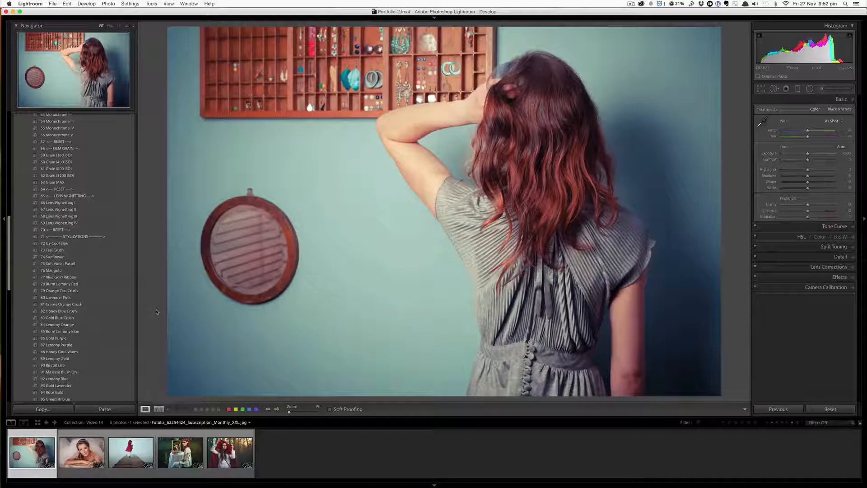
{"action": "scroll", "coordinate": [101, 321], "scroll_direction": "down", "scroll_amount": 10}
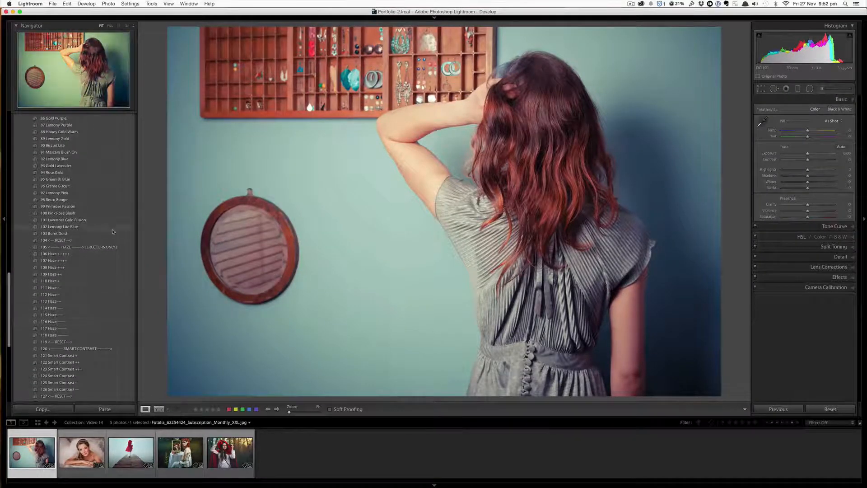
{"action": "scroll", "coordinate": [111, 226], "scroll_direction": "down", "scroll_amount": 3}
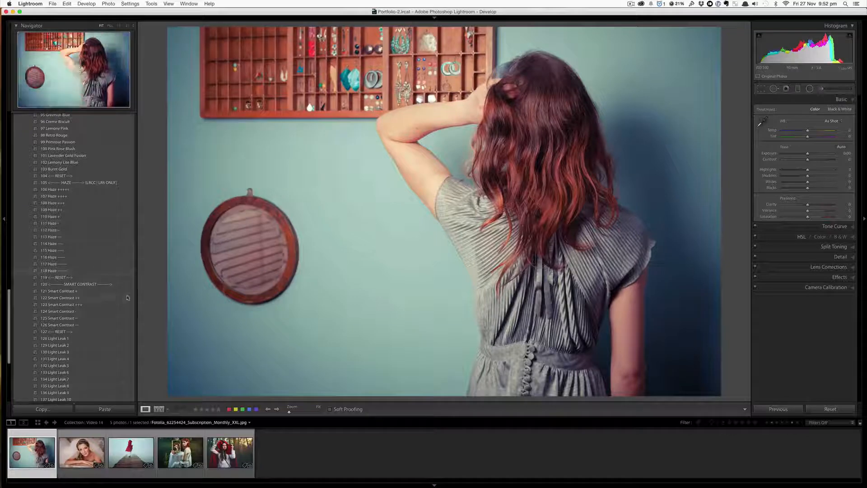
{"action": "scroll", "coordinate": [103, 287], "scroll_direction": "down", "scroll_amount": 4}
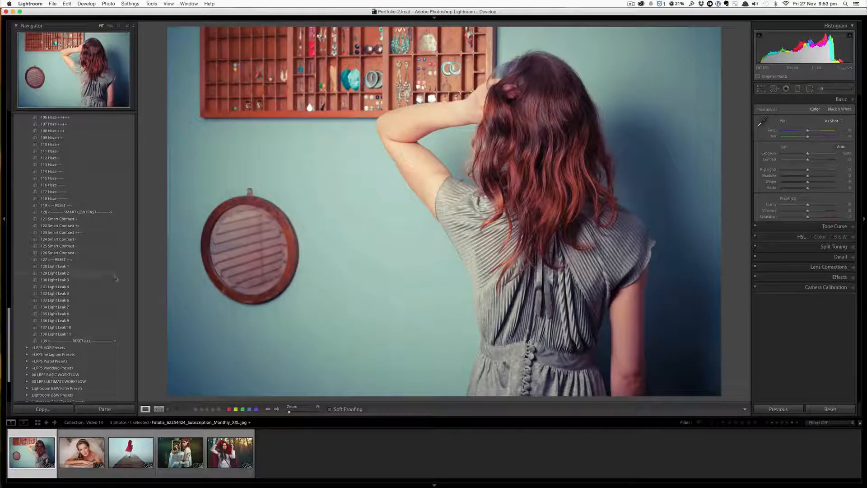
{"action": "scroll", "coordinate": [103, 276], "scroll_direction": "up", "scroll_amount": 3}
{"action": "scroll", "coordinate": [104, 277], "scroll_direction": "up", "scroll_amount": 10}
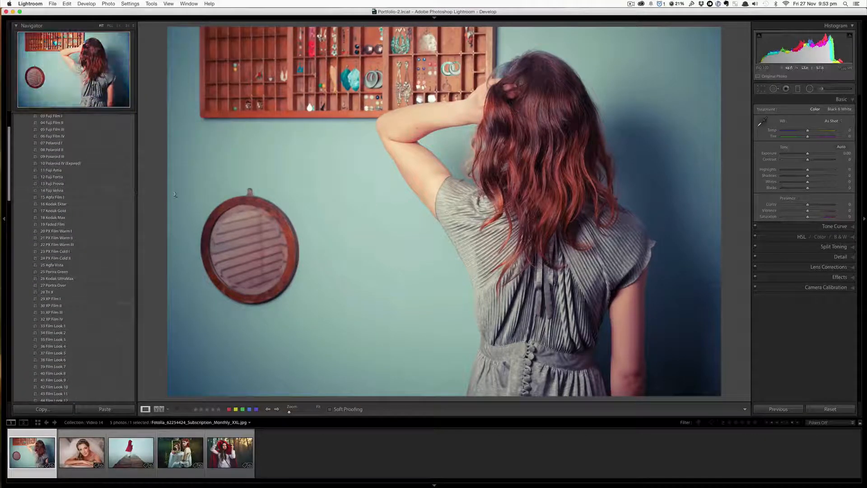
{"action": "scroll", "coordinate": [120, 198], "scroll_direction": "up", "scroll_amount": 3}
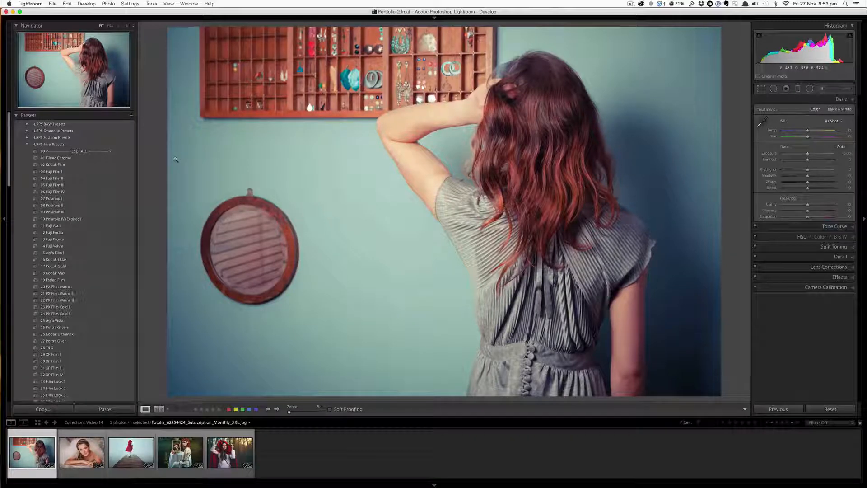
- Apply the 01 Filmic Chrome, 02 Kodak Film and 03 Fuji Film I presets in turn to the photo
{"action": "left_click", "coordinate": [110, 160]}
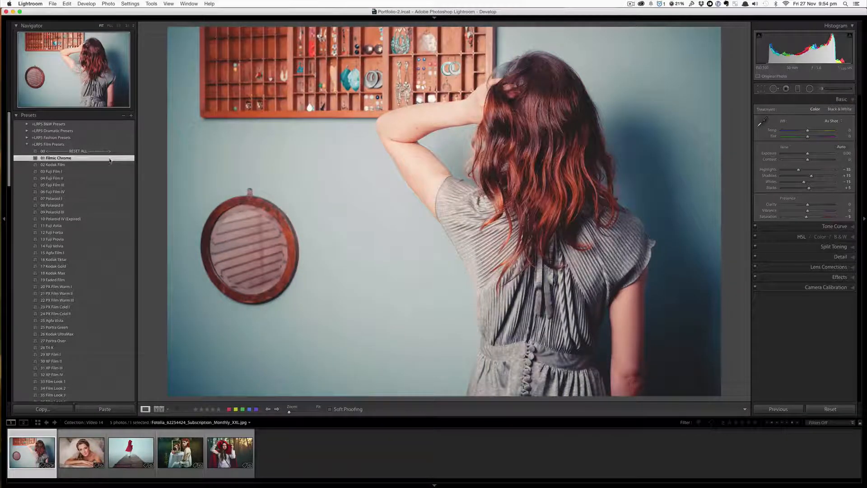
{"action": "left_click", "coordinate": [107, 166]}
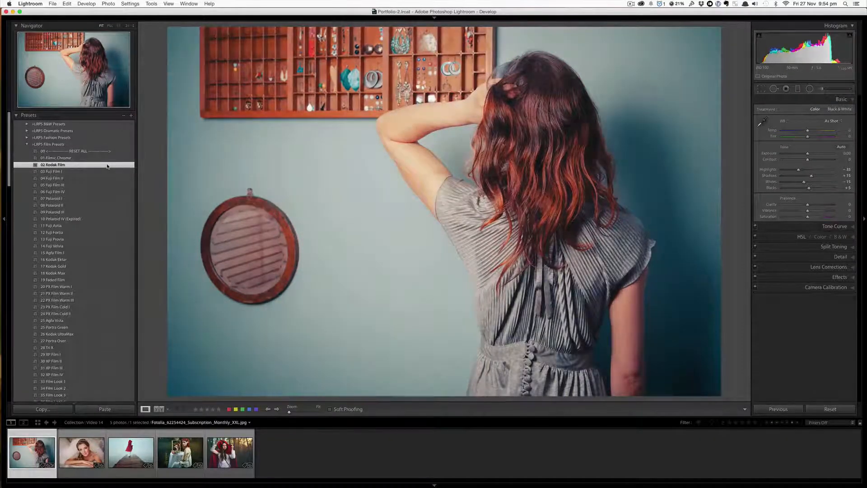
{"action": "left_click", "coordinate": [104, 172]}
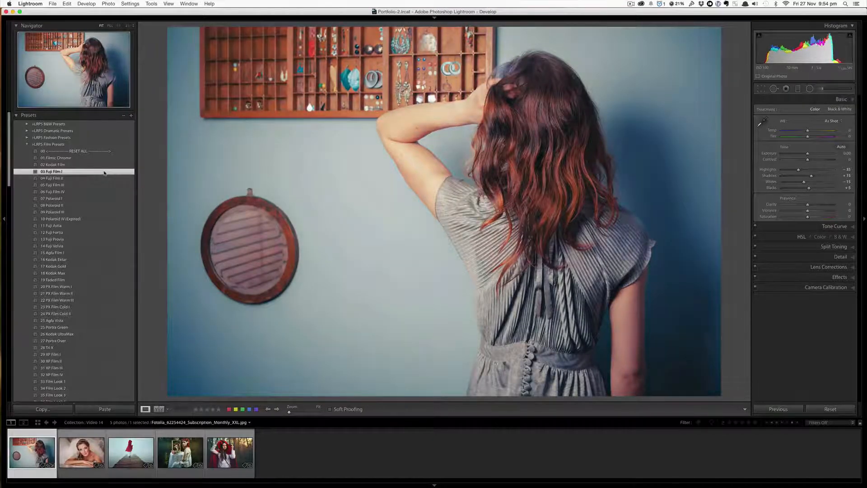
- Apply the presets 04 Fuji Film II through 10 Polaroid IV (Expired) one after another to the photo
{"action": "left_click", "coordinate": [101, 179]}
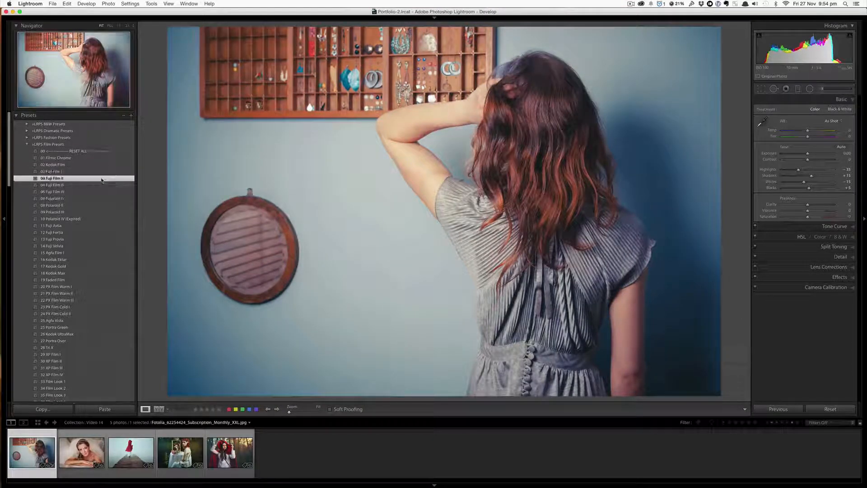
{"action": "left_click", "coordinate": [99, 185]}
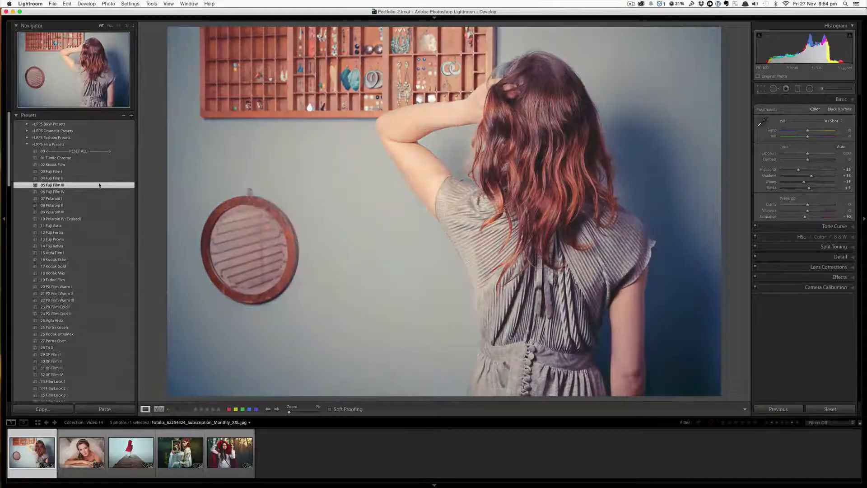
{"action": "left_click", "coordinate": [97, 192]}
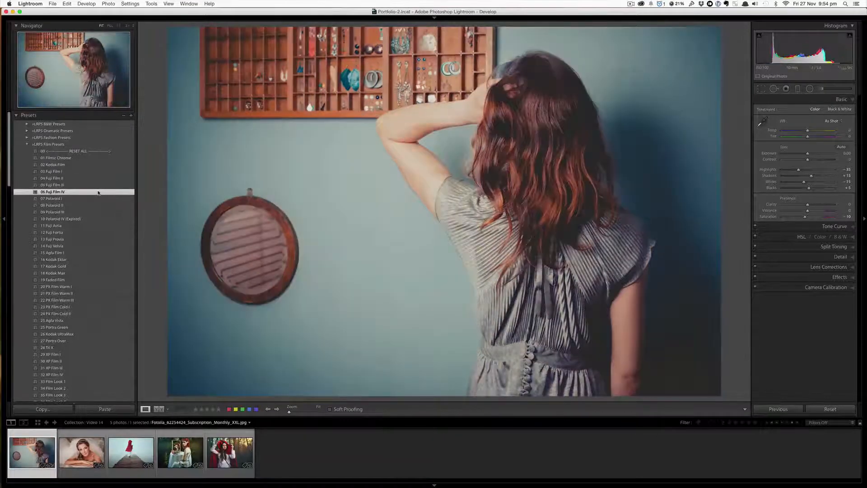
{"action": "left_click", "coordinate": [96, 199]}
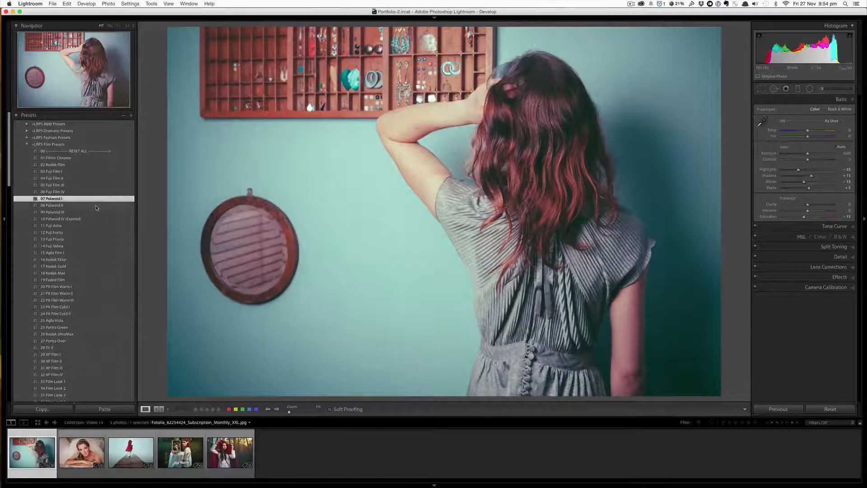
{"action": "left_click", "coordinate": [96, 207]}
{"action": "left_click", "coordinate": [95, 213]}
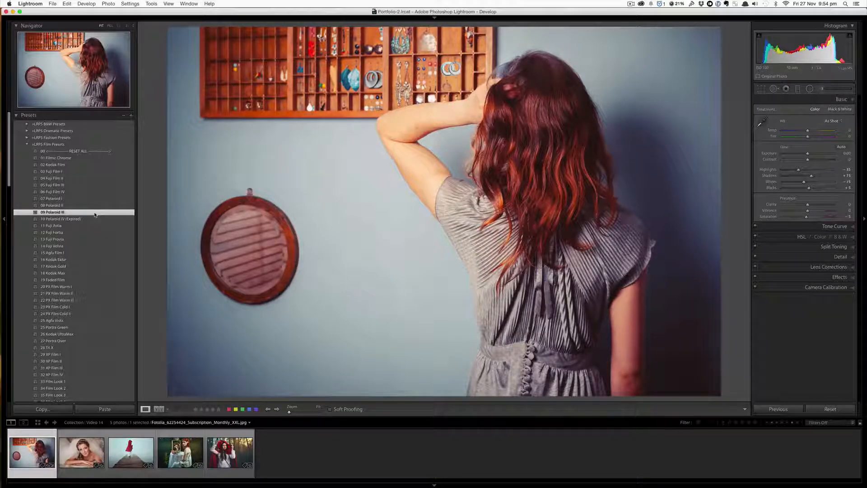
{"action": "left_click", "coordinate": [95, 218]}
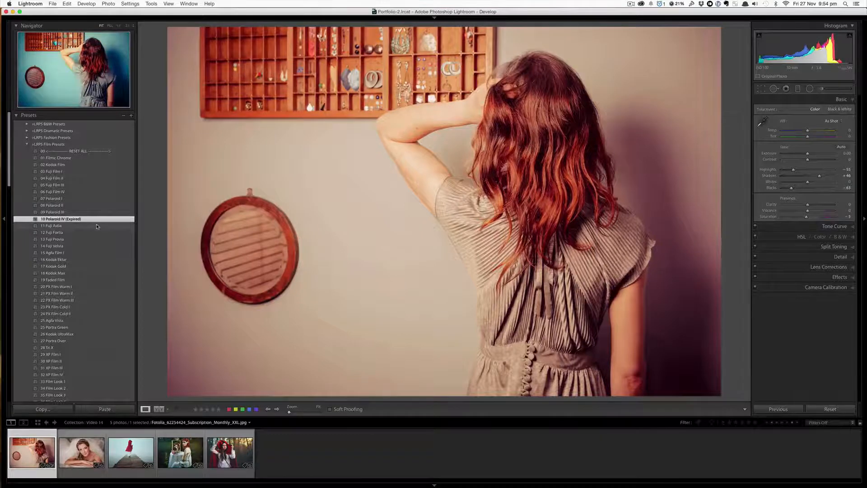
- Apply the presets 11 Fuji Astia through 18 Kodak Max one after another to the photo
{"action": "left_click", "coordinate": [96, 226]}
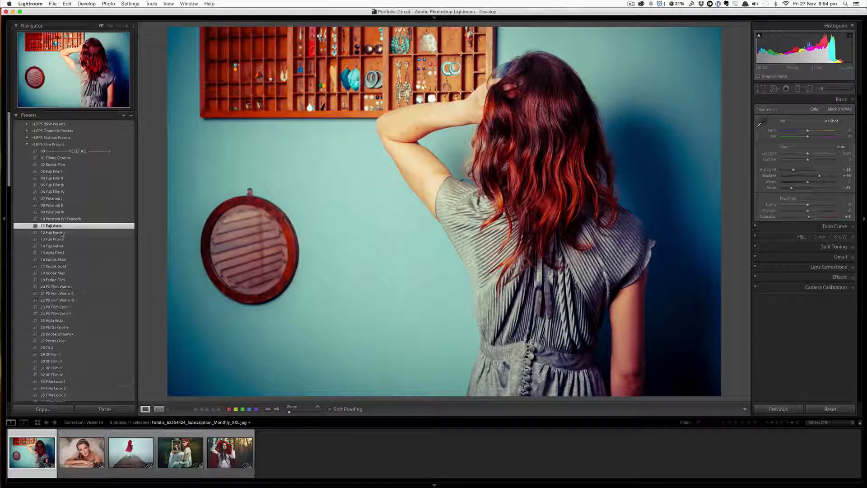
{"action": "left_click", "coordinate": [62, 233]}
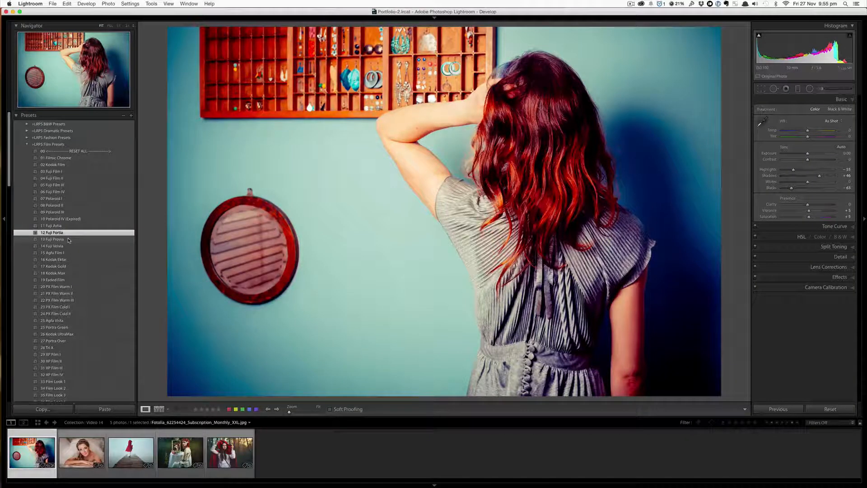
{"action": "left_click", "coordinate": [69, 239]}
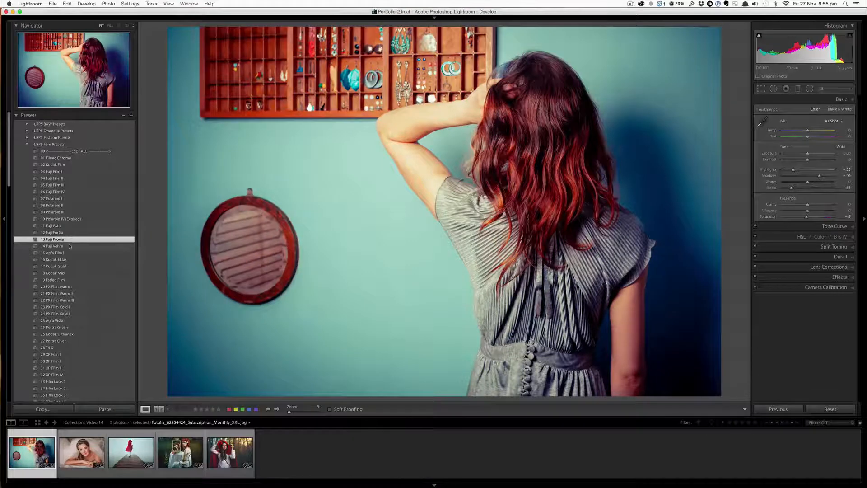
{"action": "left_click", "coordinate": [70, 246]}
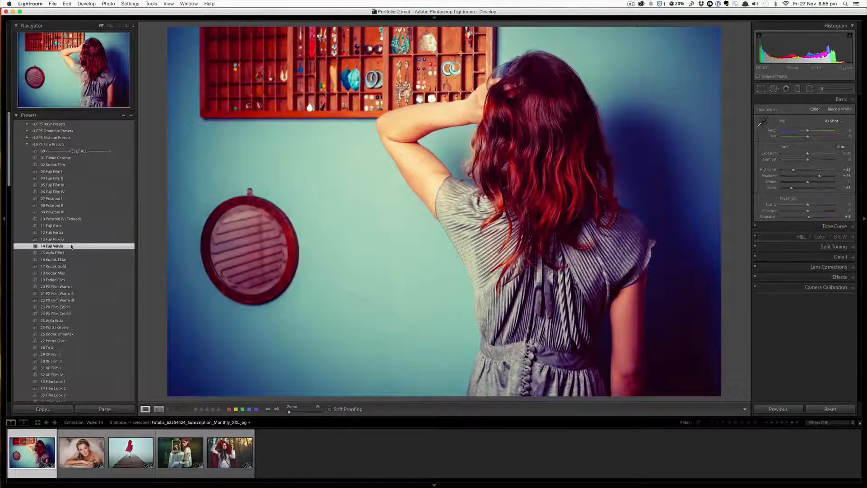
{"action": "left_click", "coordinate": [72, 252]}
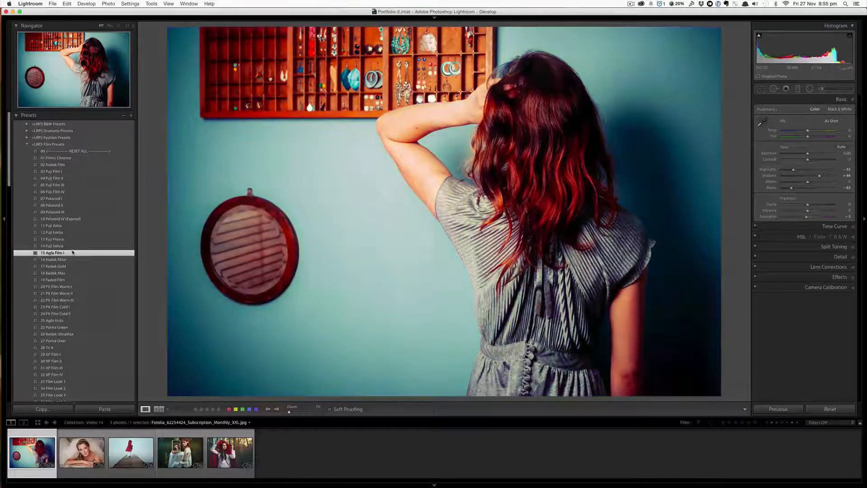
{"action": "left_click", "coordinate": [72, 260]}
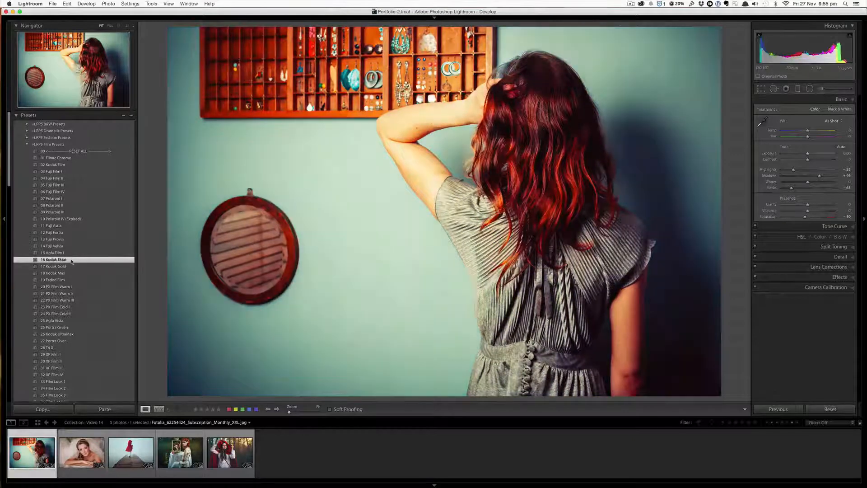
{"action": "left_click", "coordinate": [72, 266]}
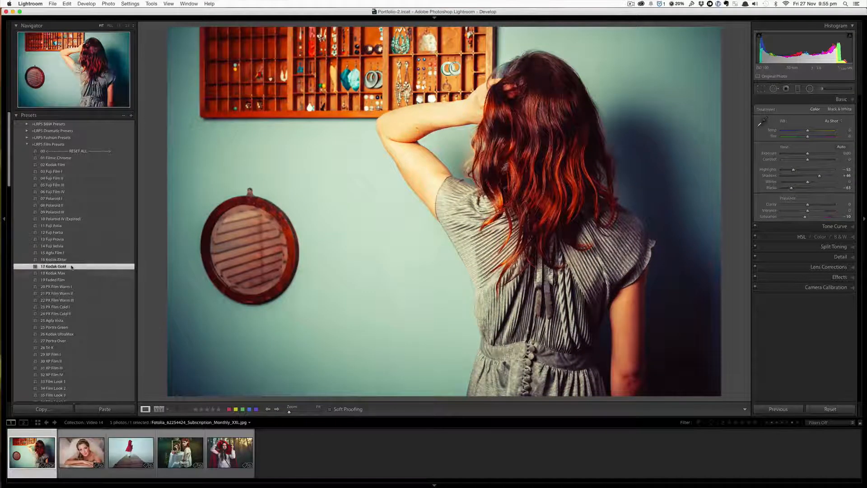
{"action": "left_click", "coordinate": [72, 273]}
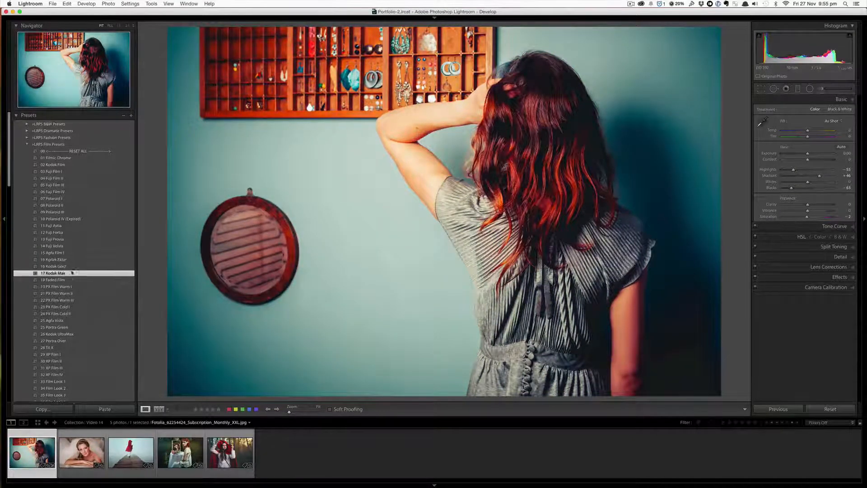
- Apply the presets 19 Faded Film through 24 PX Film Cold II in turn to the photo
{"action": "left_click", "coordinate": [72, 279]}
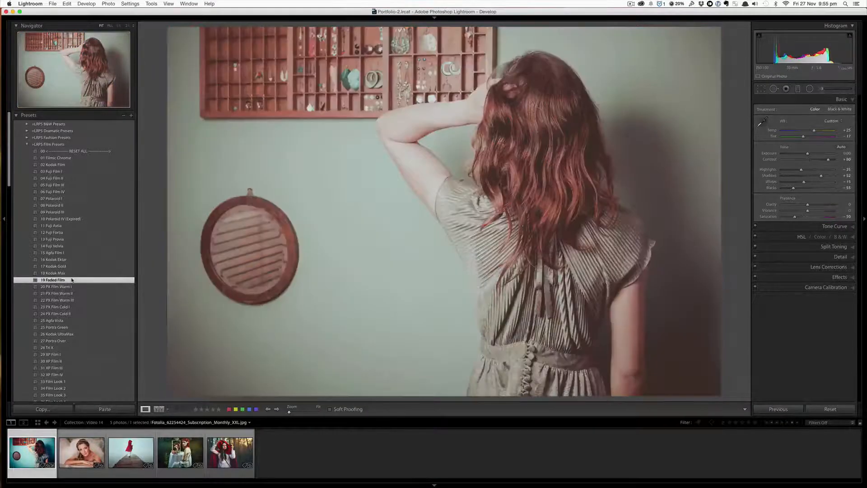
{"action": "left_click", "coordinate": [73, 286]}
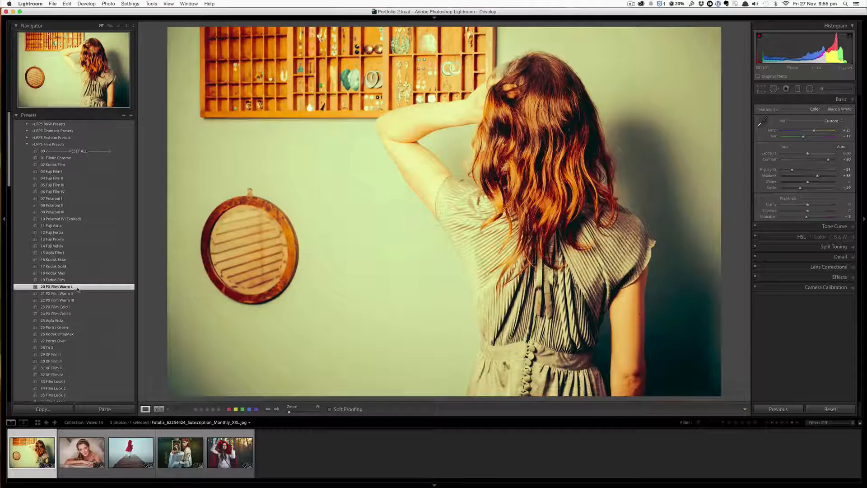
{"action": "left_click", "coordinate": [84, 293]}
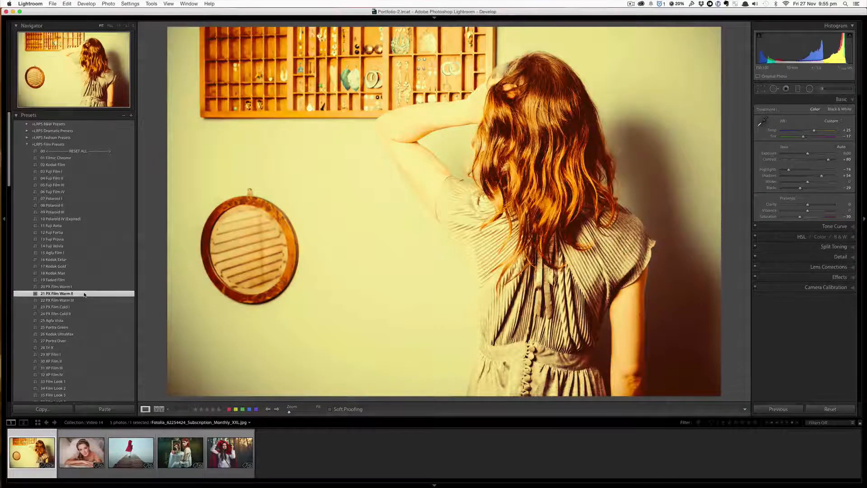
{"action": "left_click", "coordinate": [83, 301]}
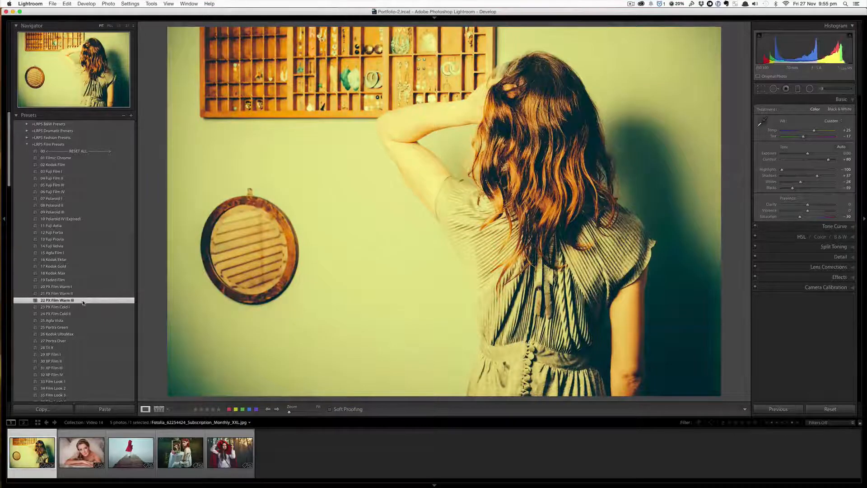
{"action": "left_click", "coordinate": [81, 307]}
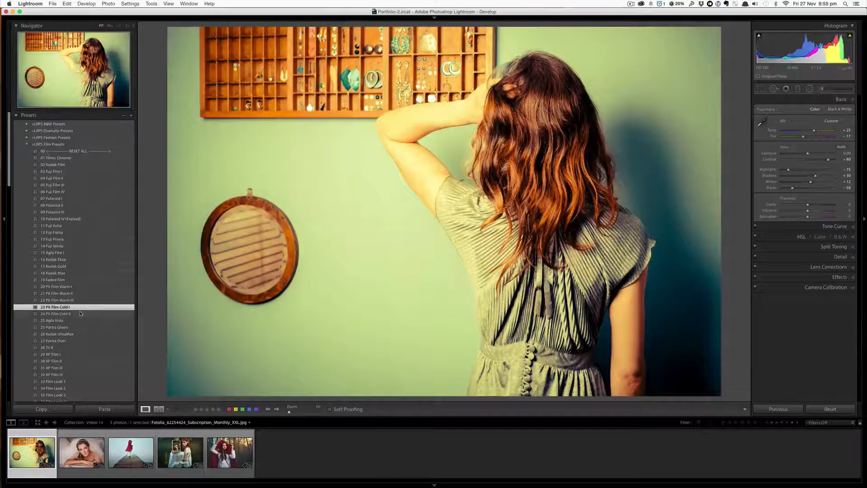
{"action": "left_click", "coordinate": [80, 314]}
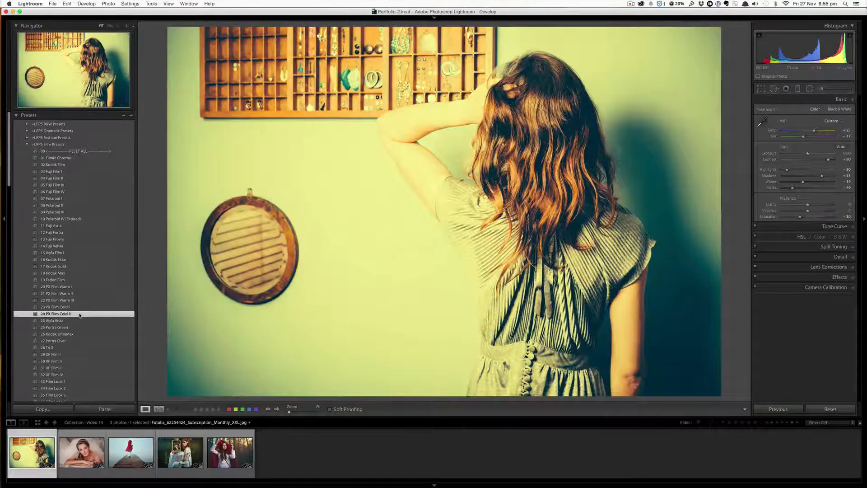
- Apply the presets 25 Agfa Vista through 32 XP Film IV one after another to the photo
{"action": "left_click", "coordinate": [75, 319]}
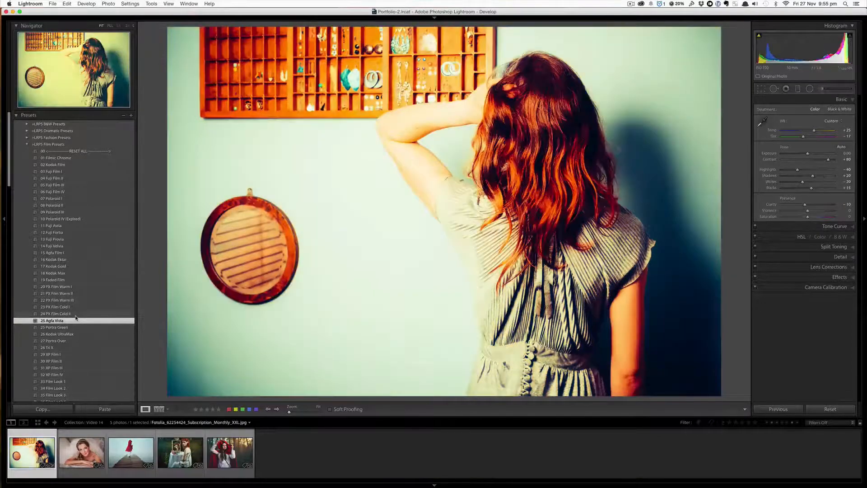
{"action": "left_click", "coordinate": [63, 327]}
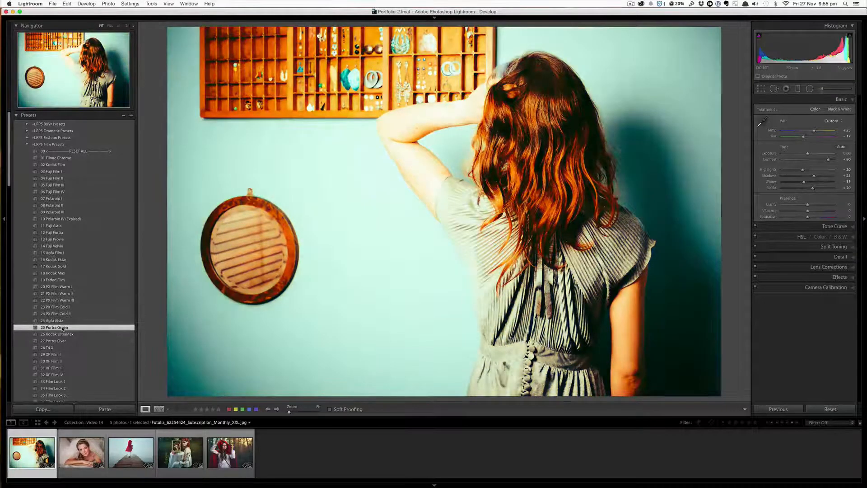
{"action": "left_click", "coordinate": [76, 334]}
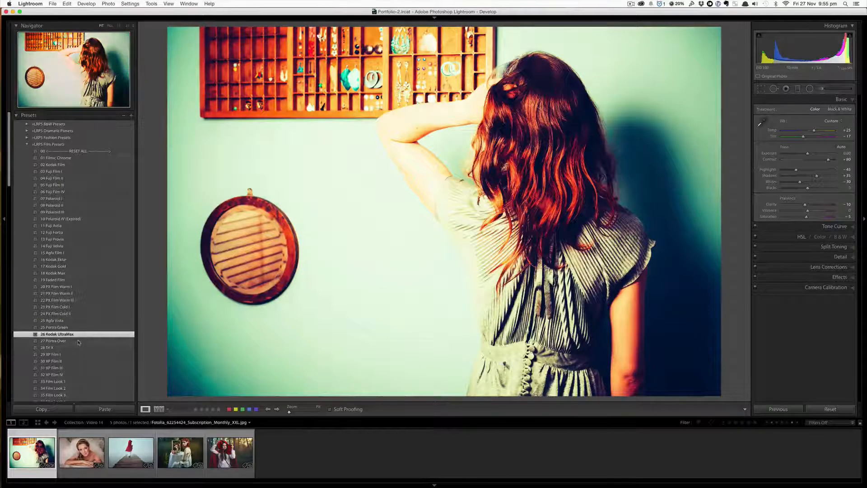
{"action": "left_click", "coordinate": [78, 340]}
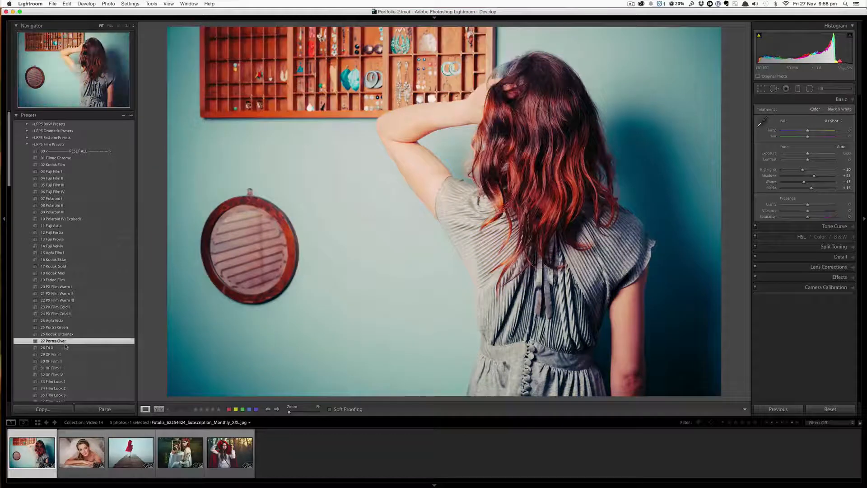
{"action": "left_click", "coordinate": [66, 347]}
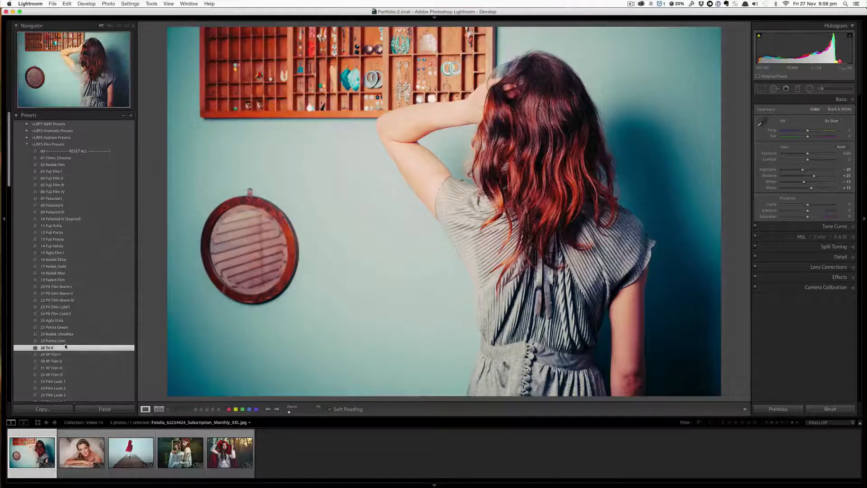
{"action": "left_click", "coordinate": [66, 354]}
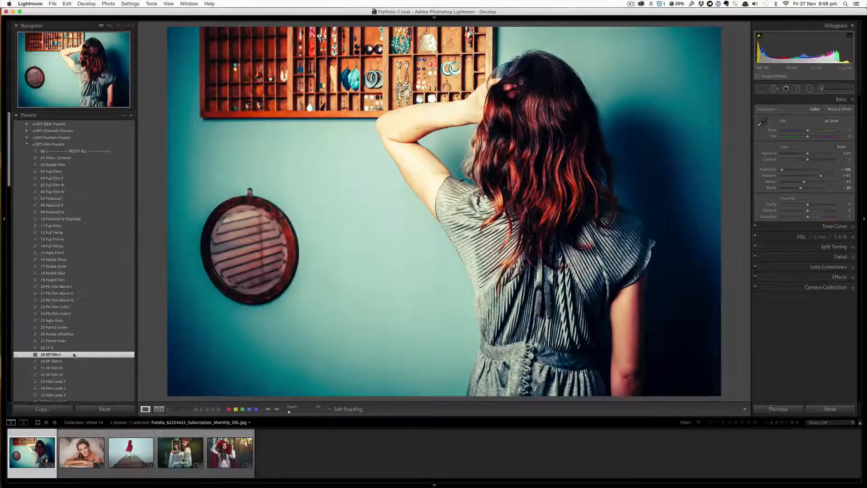
{"action": "left_click", "coordinate": [71, 361]}
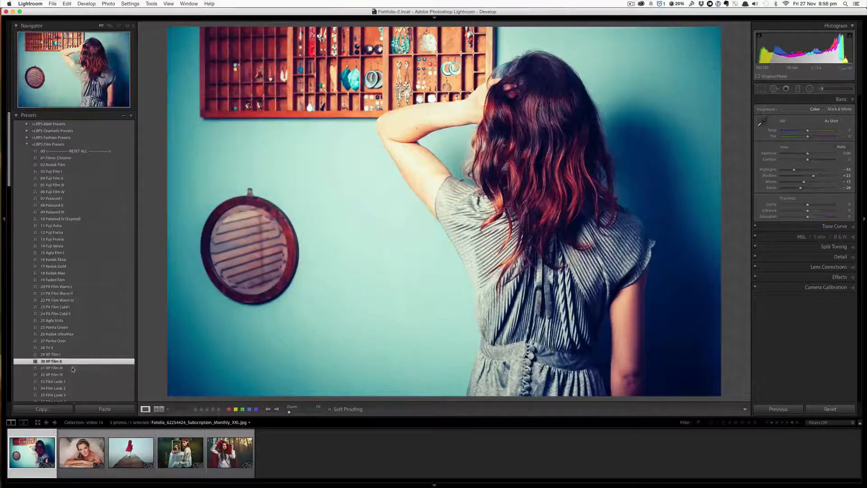
{"action": "left_click", "coordinate": [72, 368]}
{"action": "left_click", "coordinate": [72, 374]}
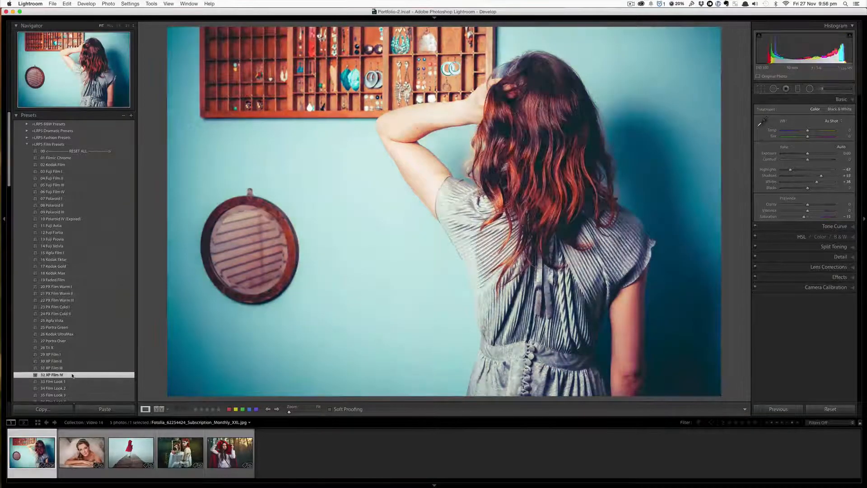
- Apply the presets 33 Film Look 1 through 36 Film Look 4 in turn to the photo
{"action": "left_click", "coordinate": [72, 381]}
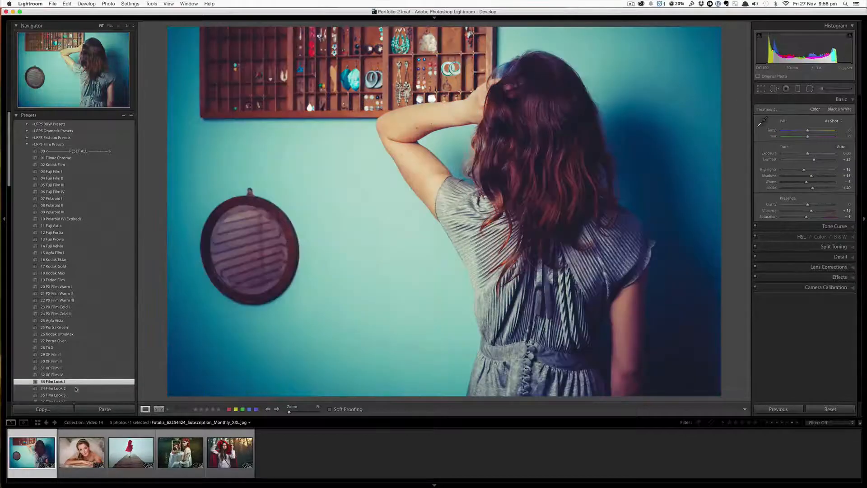
{"action": "left_click", "coordinate": [74, 388]}
{"action": "scroll", "coordinate": [76, 389], "scroll_direction": "down", "scroll_amount": 1}
{"action": "scroll", "coordinate": [76, 389], "scroll_direction": "down", "scroll_amount": 5}
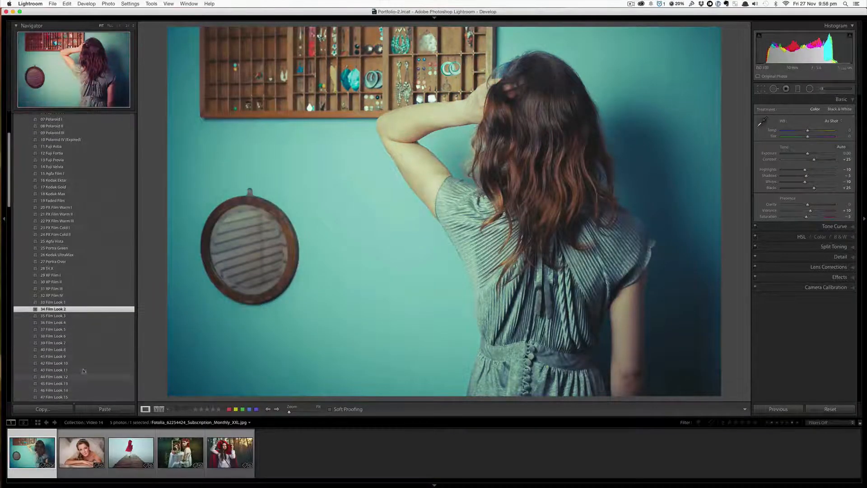
{"action": "left_click", "coordinate": [92, 316]}
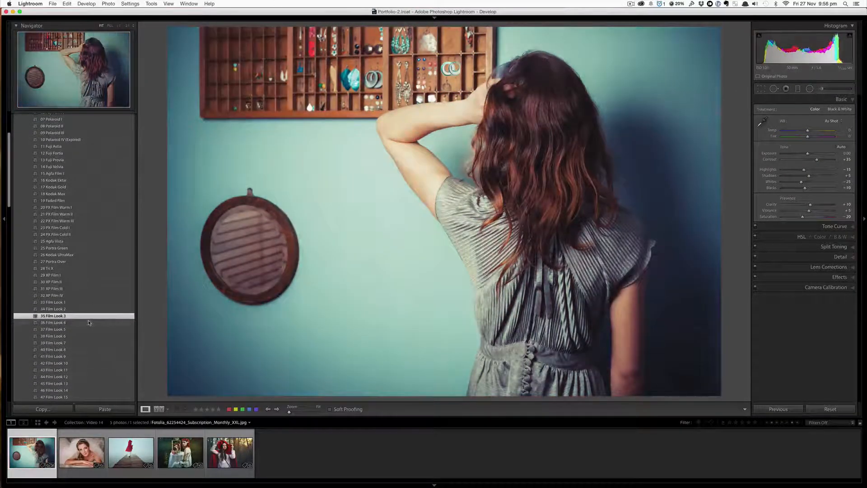
{"action": "left_click", "coordinate": [90, 323]}
- Apply the presets 37 Film Look 5 through 47 Film Look 15 one after another to the photo
{"action": "left_click", "coordinate": [88, 330]}
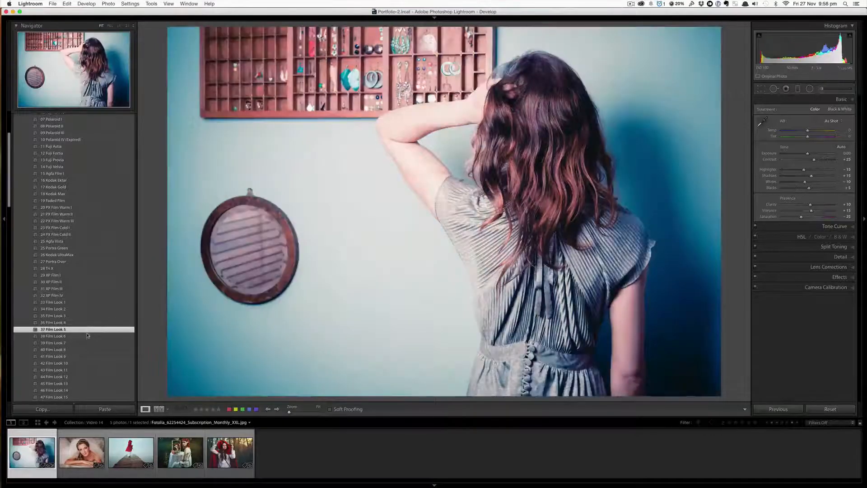
{"action": "left_click", "coordinate": [86, 337]}
{"action": "left_click", "coordinate": [86, 343]}
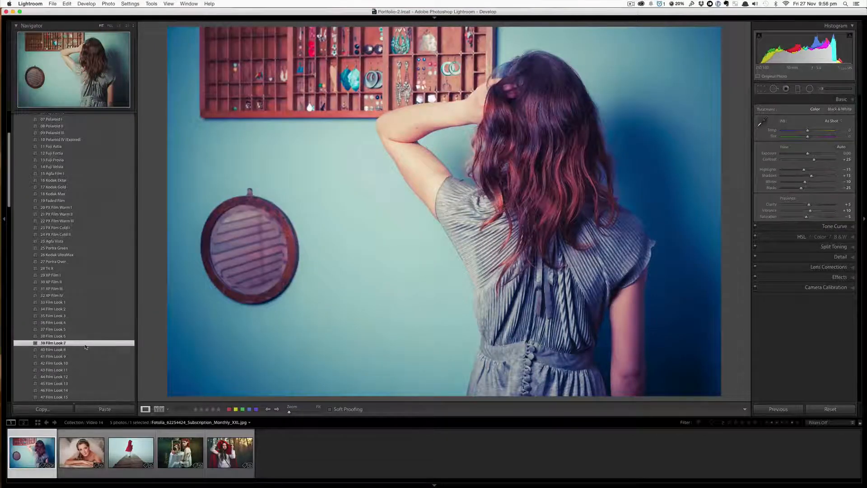
{"action": "left_click", "coordinate": [84, 350]}
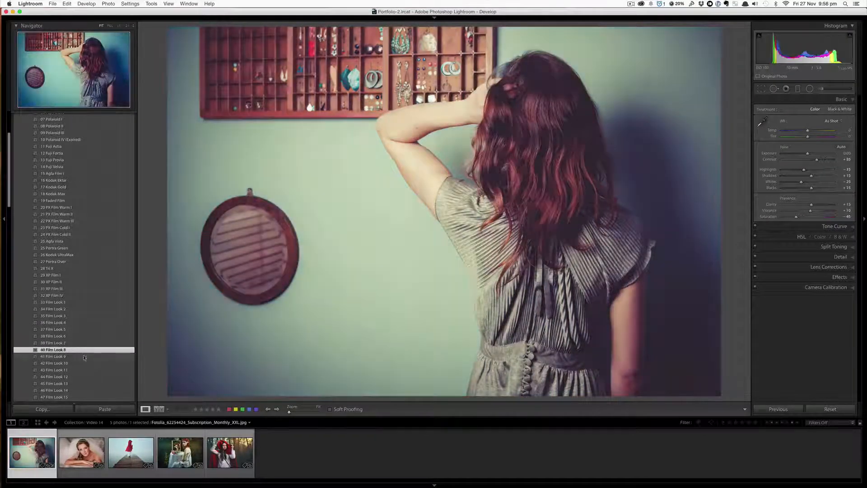
{"action": "left_click", "coordinate": [84, 356]}
{"action": "left_click", "coordinate": [83, 363]}
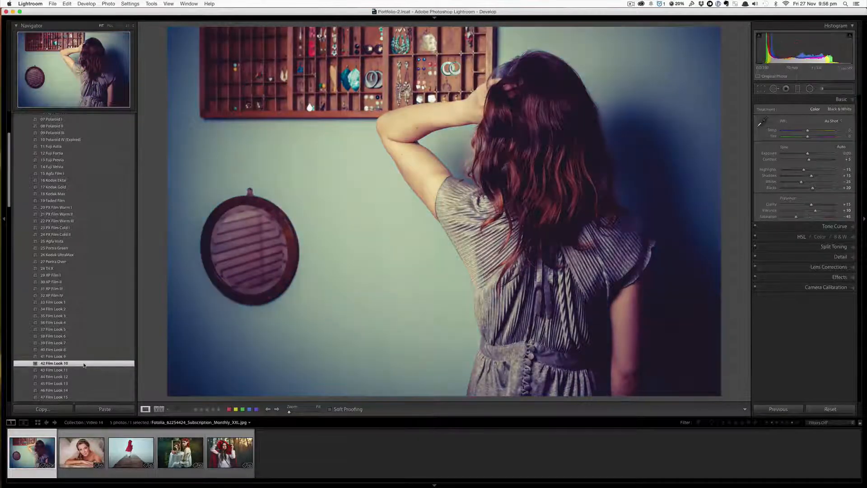
{"action": "left_click", "coordinate": [84, 370]}
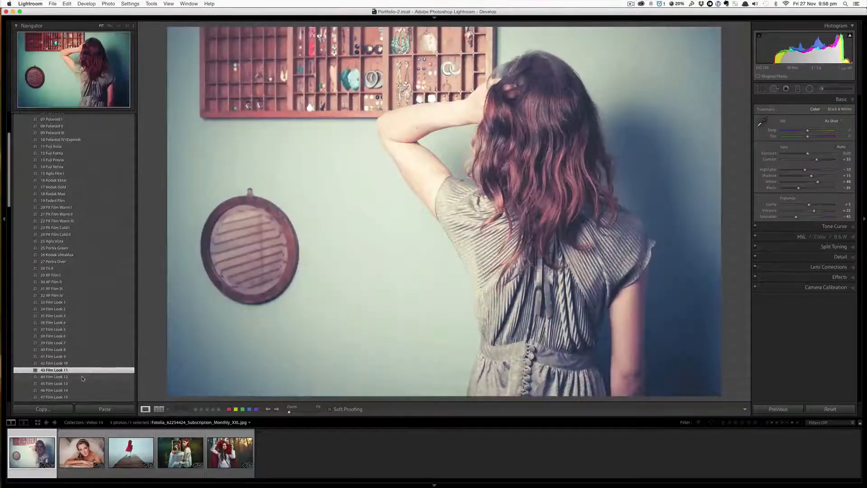
{"action": "left_click", "coordinate": [83, 377]}
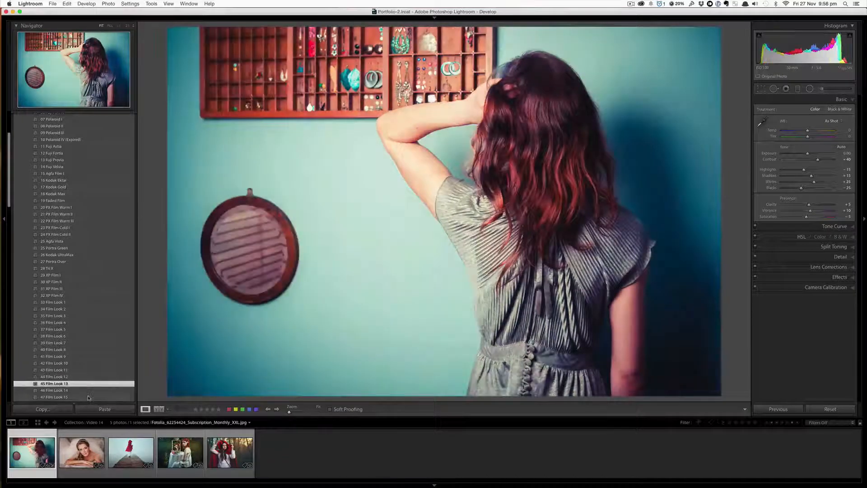
{"action": "left_click", "coordinate": [89, 391]}
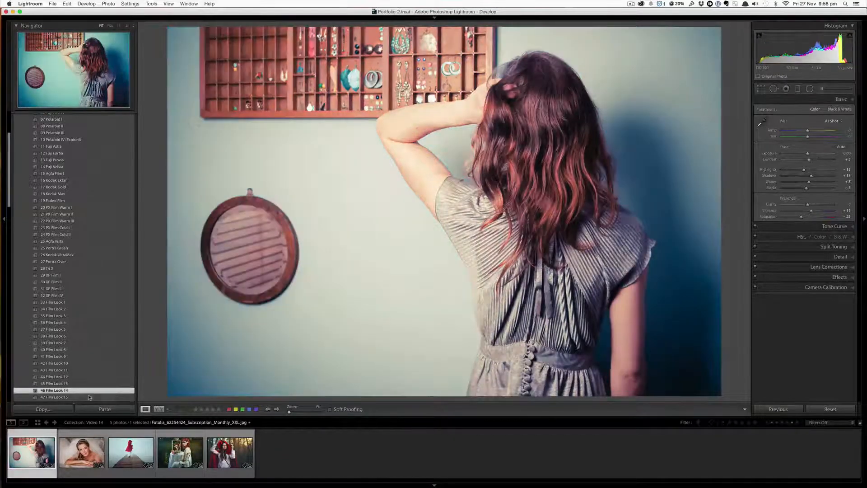
{"action": "left_click", "coordinate": [89, 397]}
- Apply the presets 48 Cross Process Film V through 50 Cross Process Film VII in turn to the photo
{"action": "scroll", "coordinate": [90, 398], "scroll_direction": "down", "scroll_amount": 2}
{"action": "left_click", "coordinate": [99, 377]}
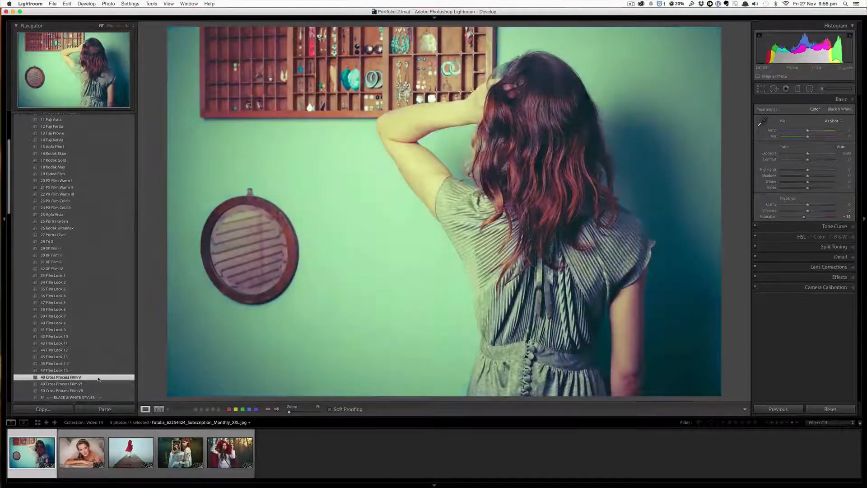
{"action": "left_click", "coordinate": [101, 384]}
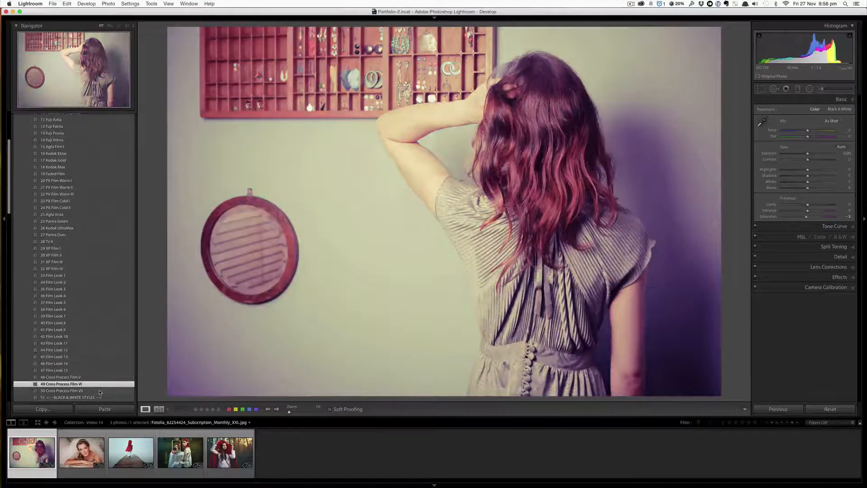
{"action": "left_click", "coordinate": [100, 391]}
{"action": "scroll", "coordinate": [104, 383], "scroll_direction": "down", "scroll_amount": 1}
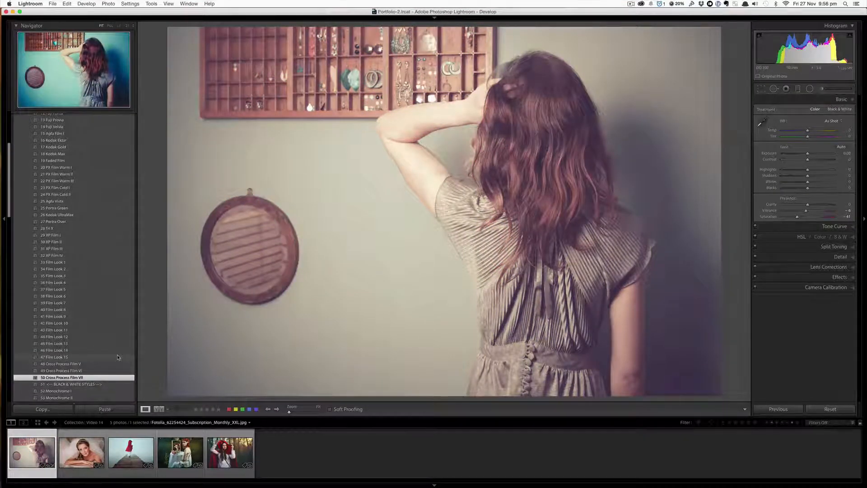
{"action": "scroll", "coordinate": [118, 357], "scroll_direction": "down", "scroll_amount": 5}
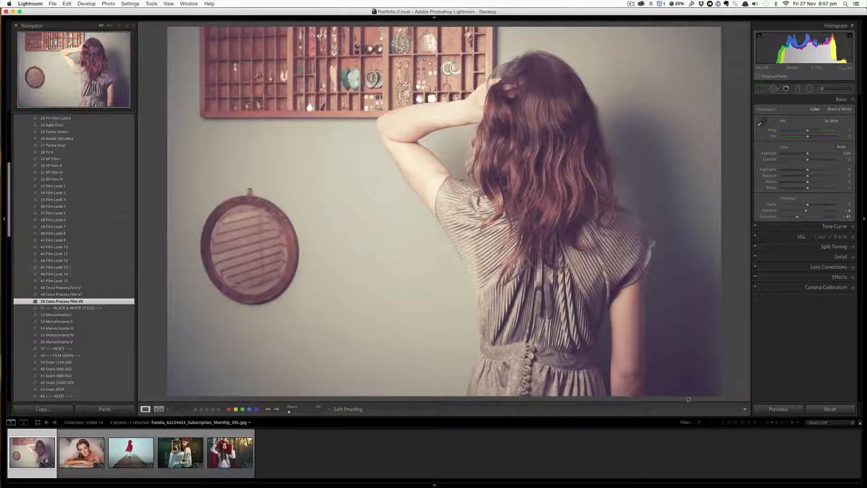
- Reset the photo with 00 RESET ALL, apply 11 Fuji Astia, and compare it against the before view
{"action": "scroll", "coordinate": [106, 194], "scroll_direction": "up", "scroll_amount": 10}
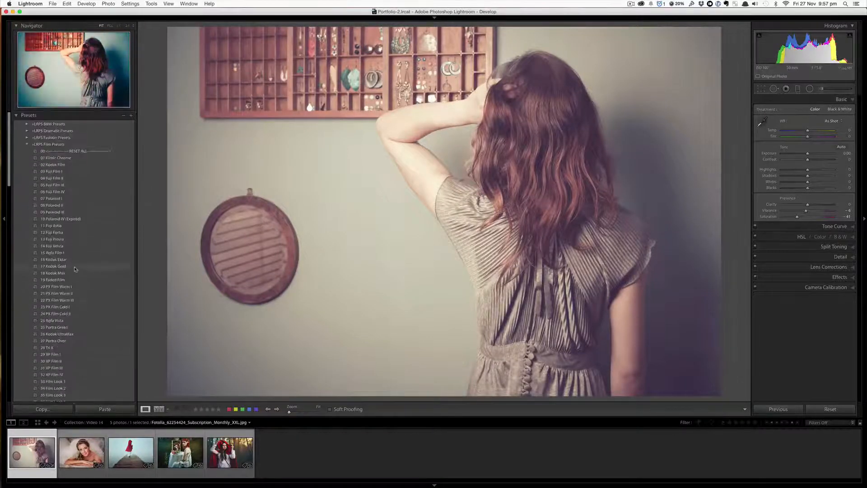
{"action": "left_click", "coordinate": [98, 152]}
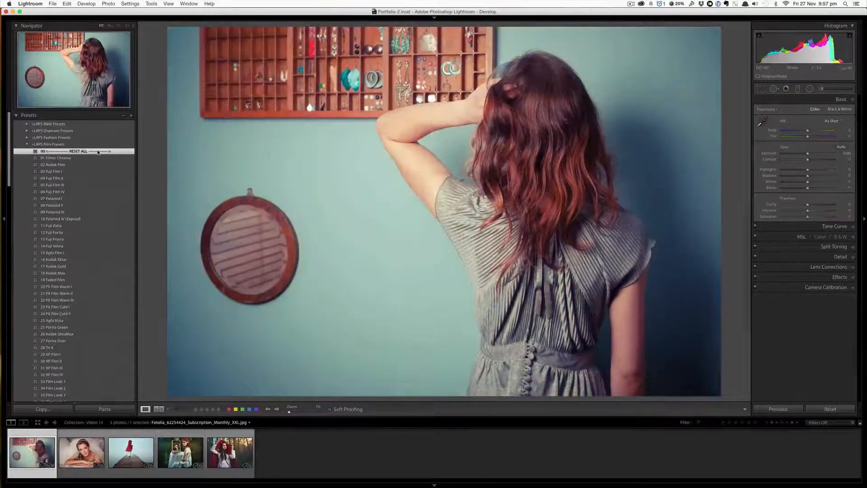
{"action": "left_click", "coordinate": [85, 225]}
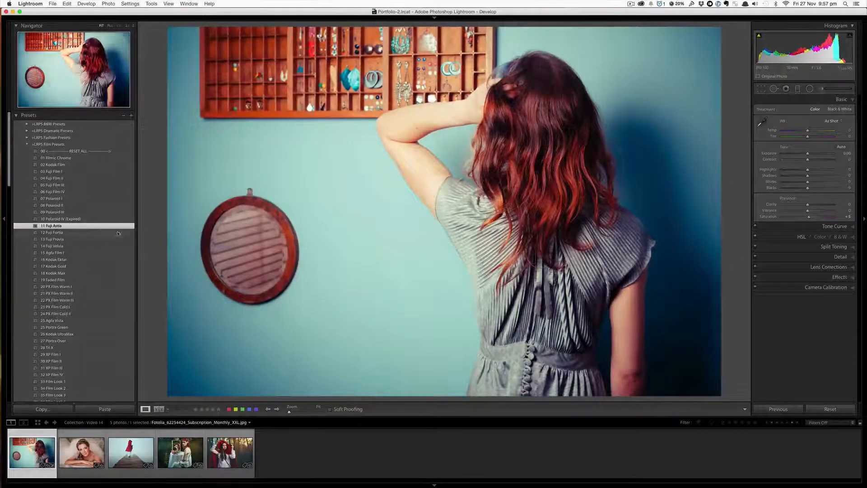
{"action": "key", "text": "backslash"}
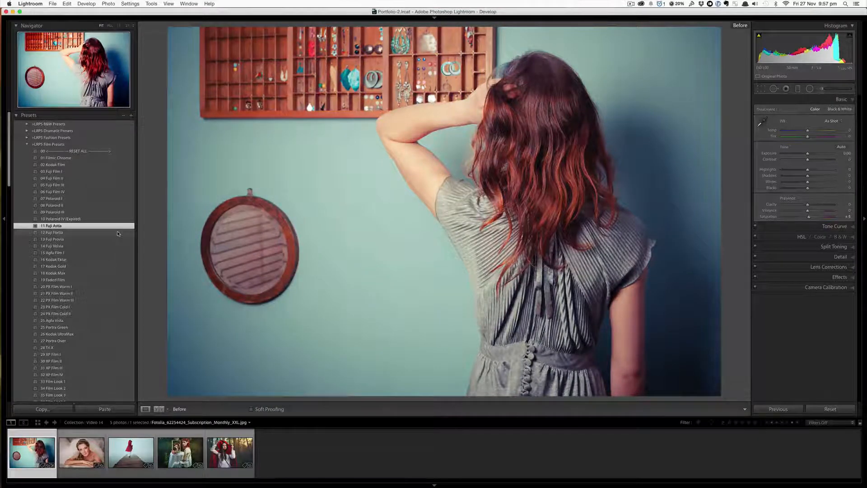
{"action": "key", "text": "backslash"}
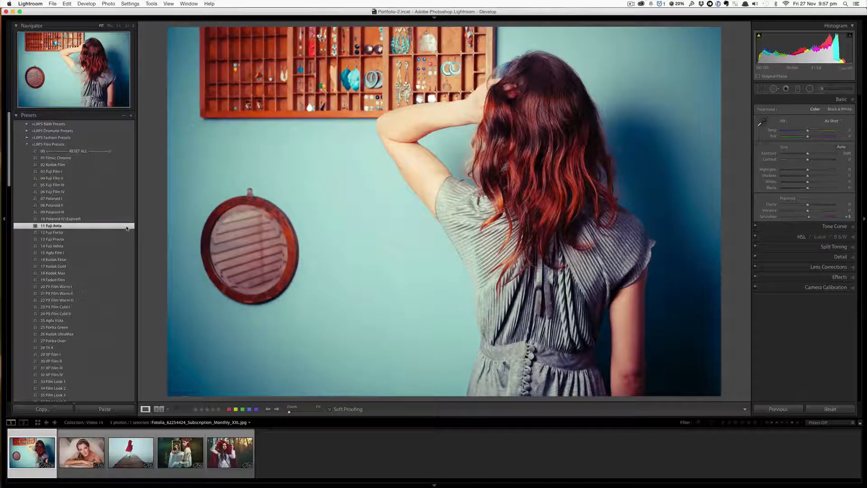
- Add the 61 Grain (800 ISO) and 66 Lens Vignetting I presets to the photo
{"action": "scroll", "coordinate": [127, 228], "scroll_direction": "down", "scroll_amount": 10}
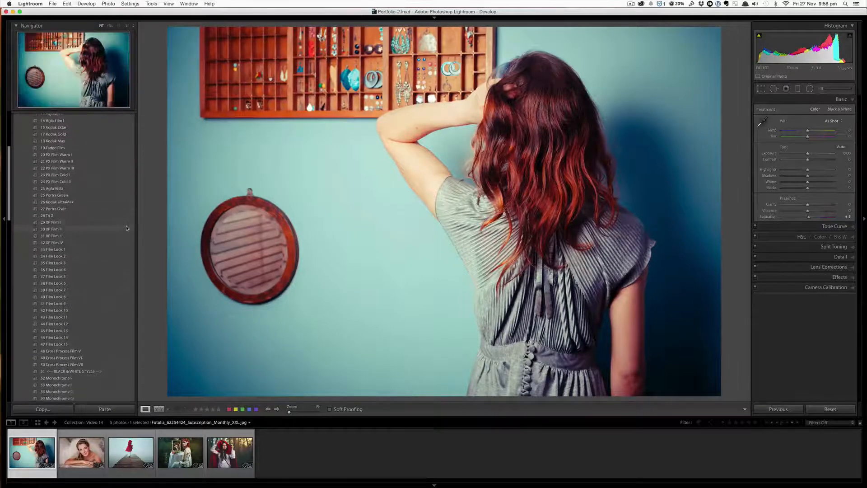
{"action": "scroll", "coordinate": [75, 309], "scroll_direction": "down", "scroll_amount": 9}
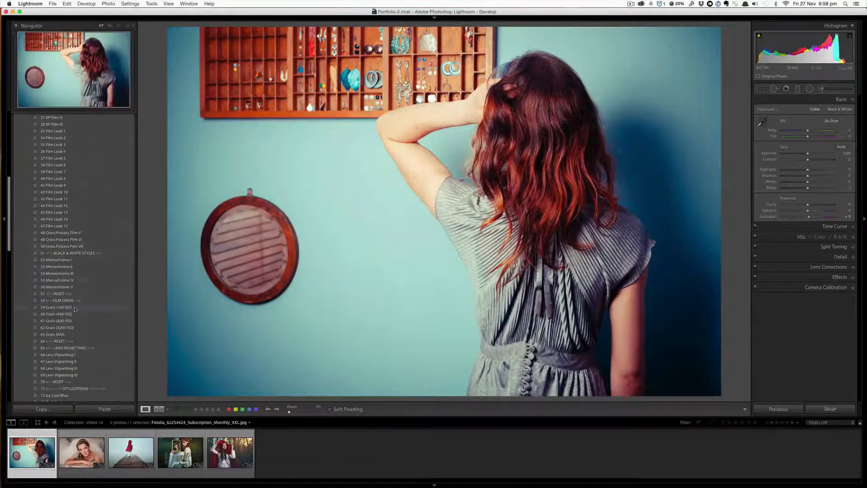
{"action": "left_click", "coordinate": [74, 319]}
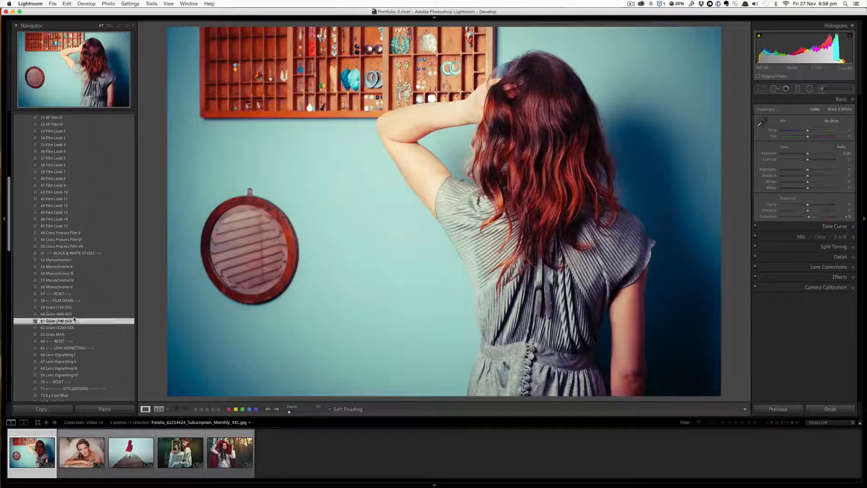
{"action": "scroll", "coordinate": [75, 320], "scroll_direction": "down", "scroll_amount": 4}
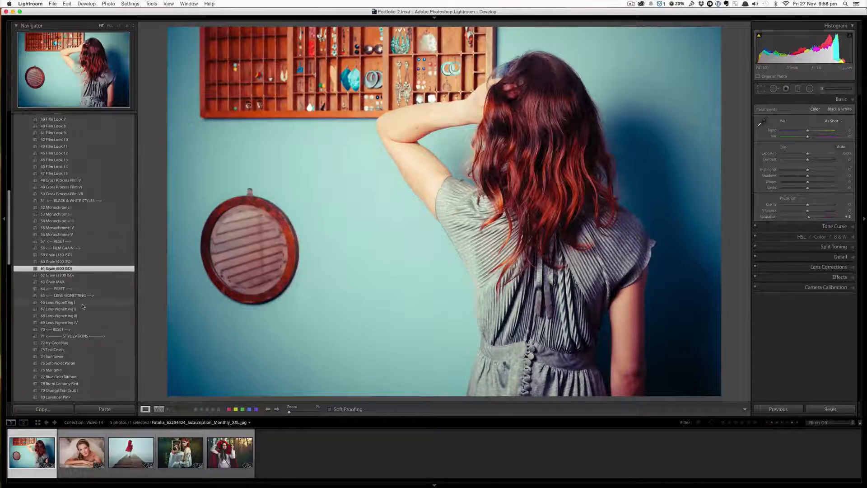
{"action": "left_click", "coordinate": [82, 303]}
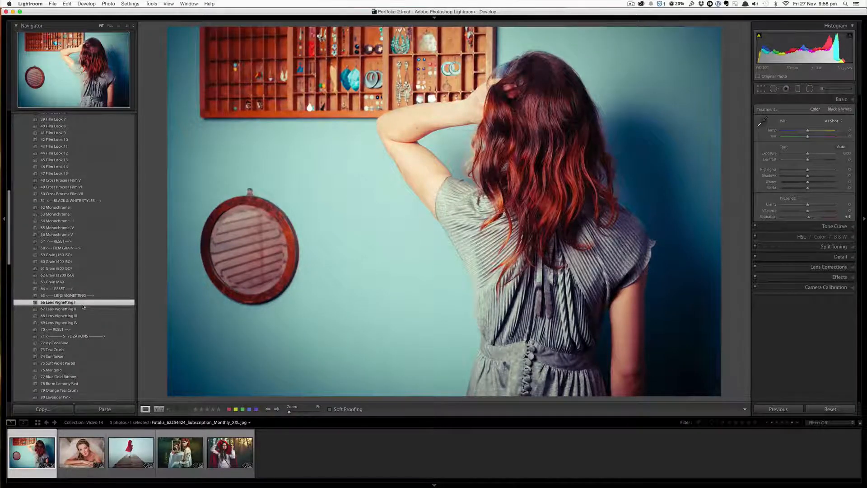
- Apply the stylization presets 72 Icy Cool Blue through 77 Blue Gold Ribbon one after another to the photo
{"action": "scroll", "coordinate": [82, 307], "scroll_direction": "down", "scroll_amount": 10}
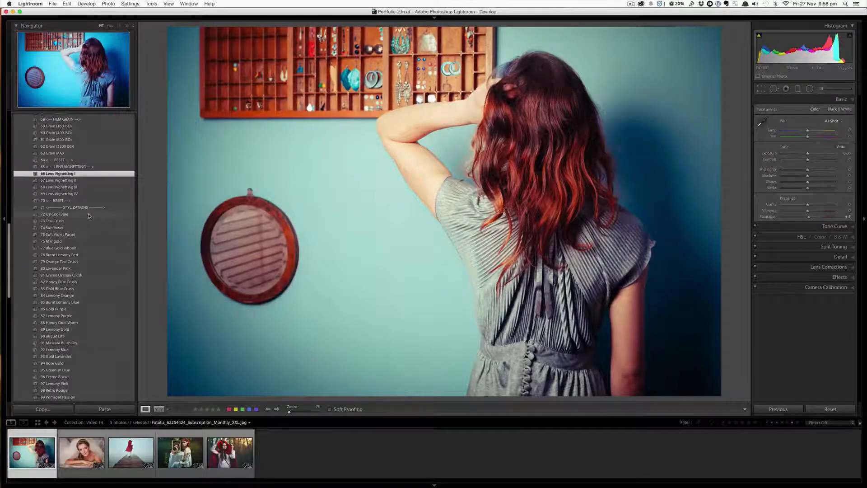
{"action": "scroll", "coordinate": [89, 215], "scroll_direction": "up", "scroll_amount": 10}
{"action": "scroll", "coordinate": [86, 271], "scroll_direction": "down", "scroll_amount": 7}
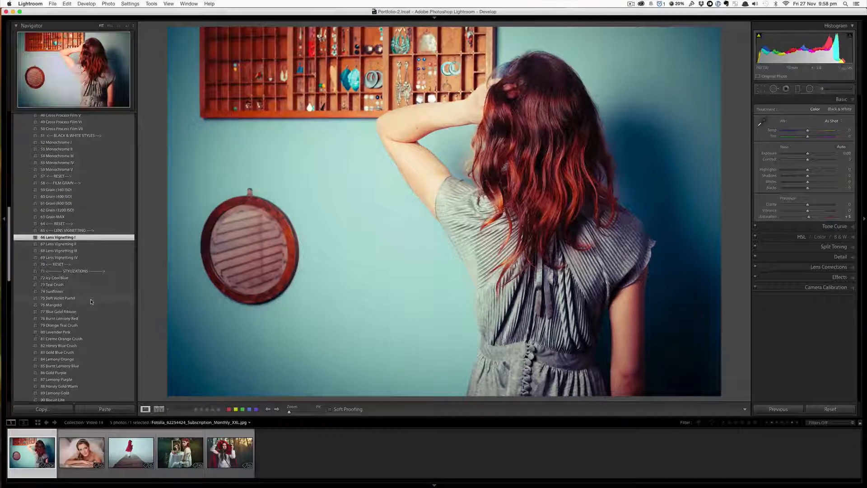
{"action": "left_click", "coordinate": [94, 278]}
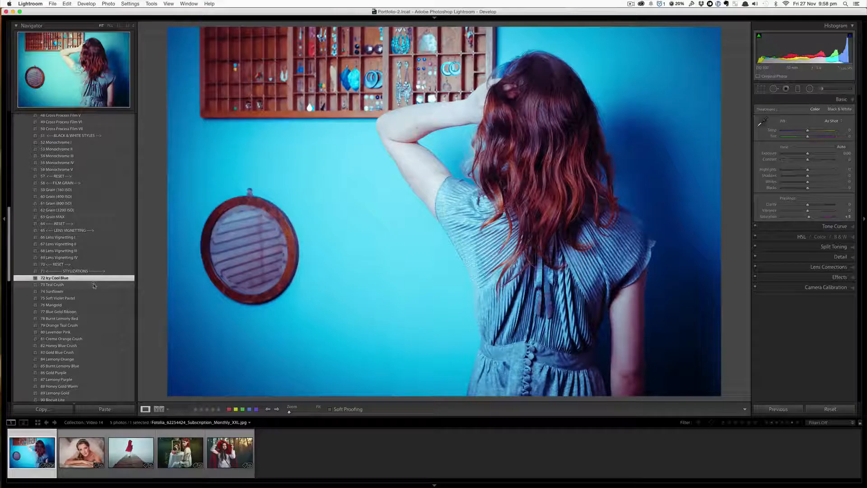
{"action": "left_click", "coordinate": [93, 285]}
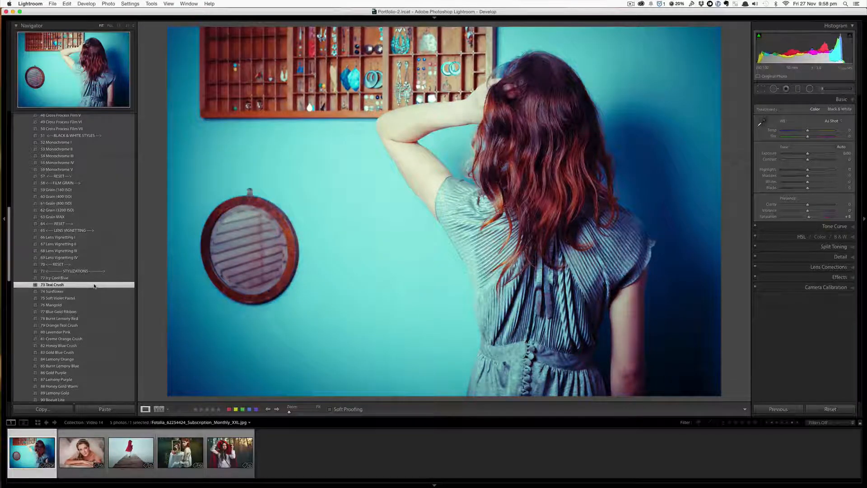
{"action": "left_click", "coordinate": [94, 293]}
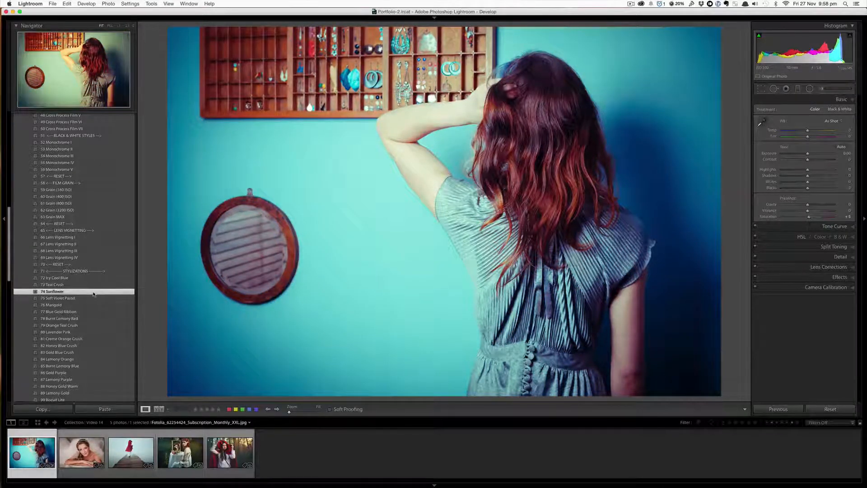
{"action": "left_click", "coordinate": [92, 300]}
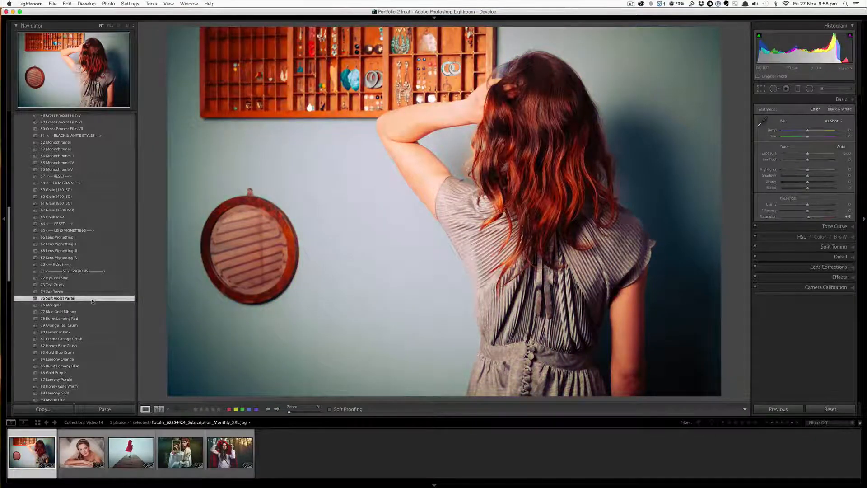
{"action": "left_click", "coordinate": [92, 306]}
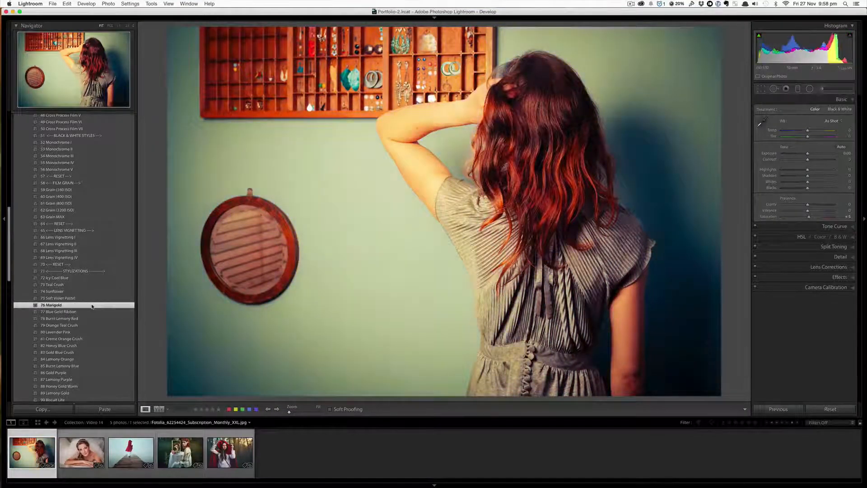
{"action": "left_click", "coordinate": [92, 312]}
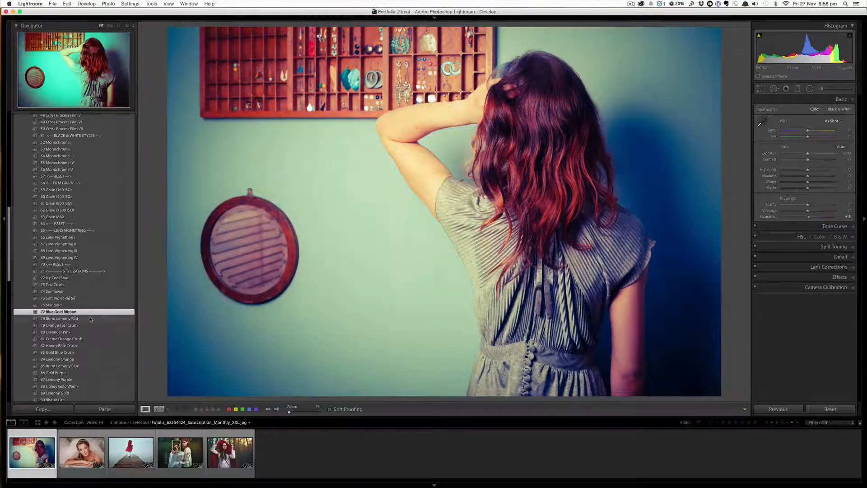
- Apply the stylization presets 78 Burnt Lemony Red through 85 Burnt Lemony Blue in turn to the photo
{"action": "left_click", "coordinate": [91, 319]}
{"action": "scroll", "coordinate": [86, 320], "scroll_direction": "down", "scroll_amount": 1}
{"action": "left_click", "coordinate": [85, 320]}
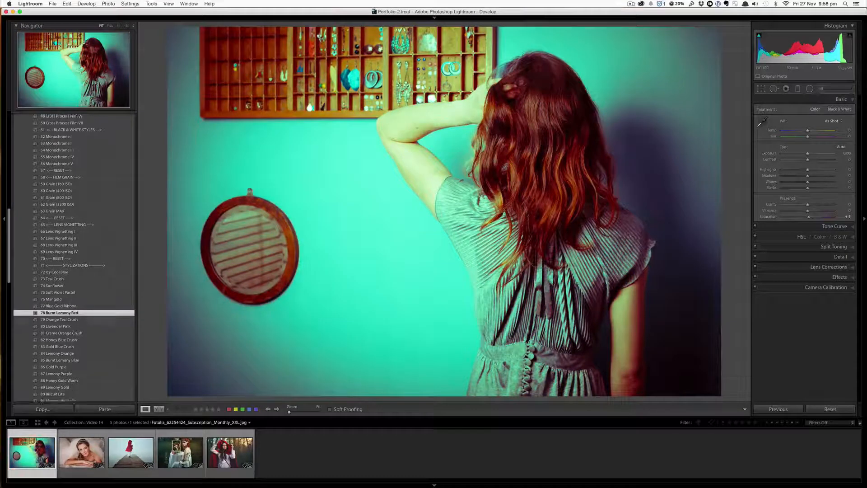
{"action": "scroll", "coordinate": [84, 316], "scroll_direction": "down", "scroll_amount": 3}
{"action": "left_click", "coordinate": [80, 309]}
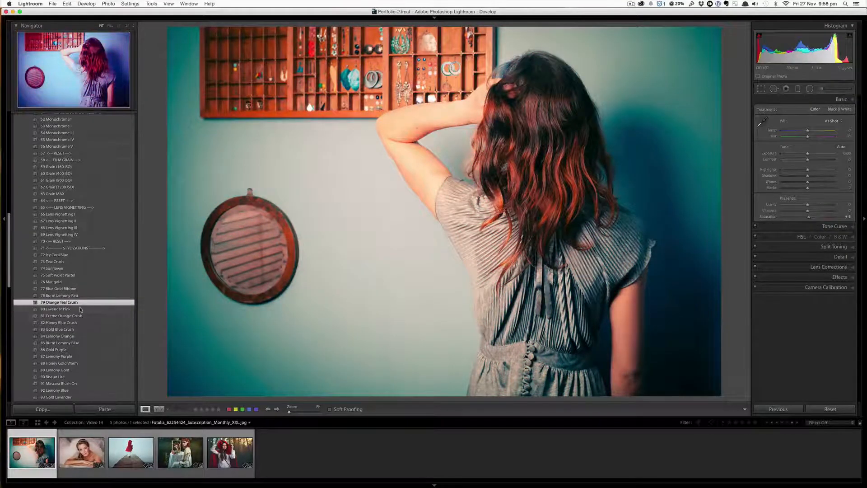
{"action": "left_click", "coordinate": [80, 317]}
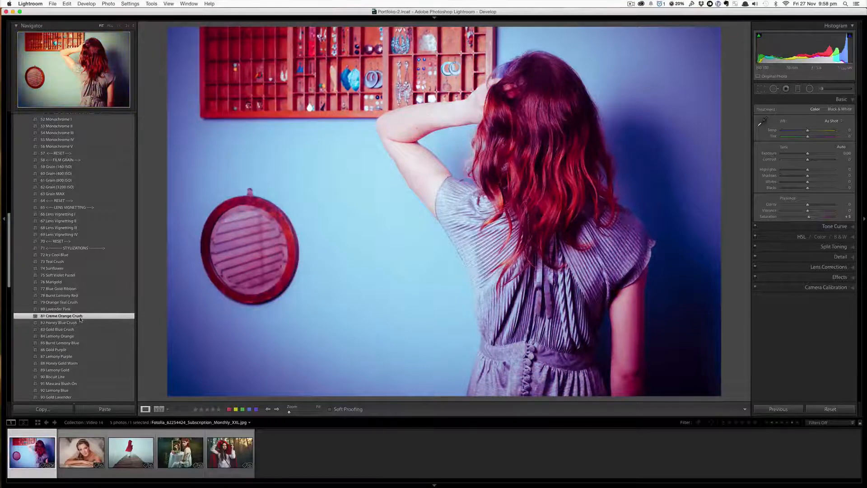
{"action": "left_click", "coordinate": [83, 323]}
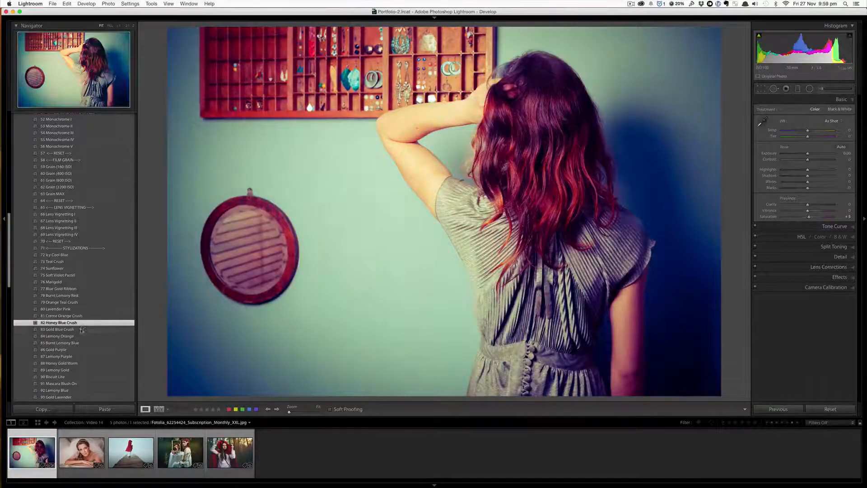
{"action": "left_click", "coordinate": [80, 329]}
{"action": "left_click", "coordinate": [73, 336]}
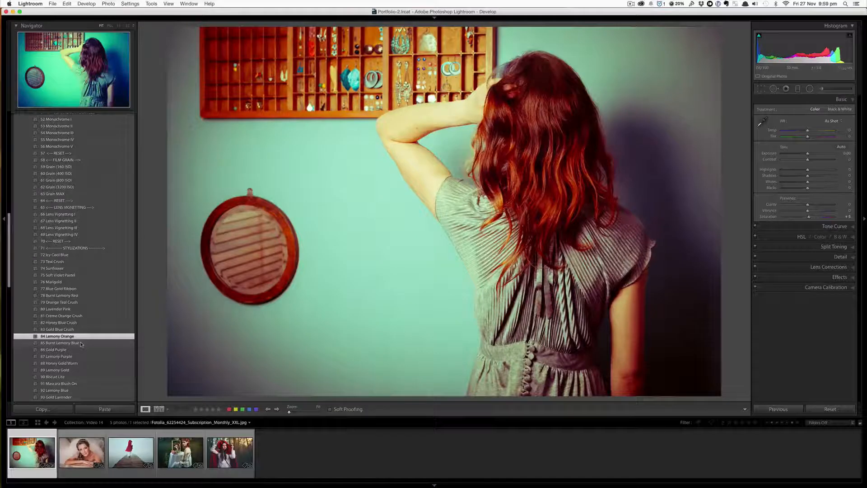
{"action": "left_click", "coordinate": [81, 344]}
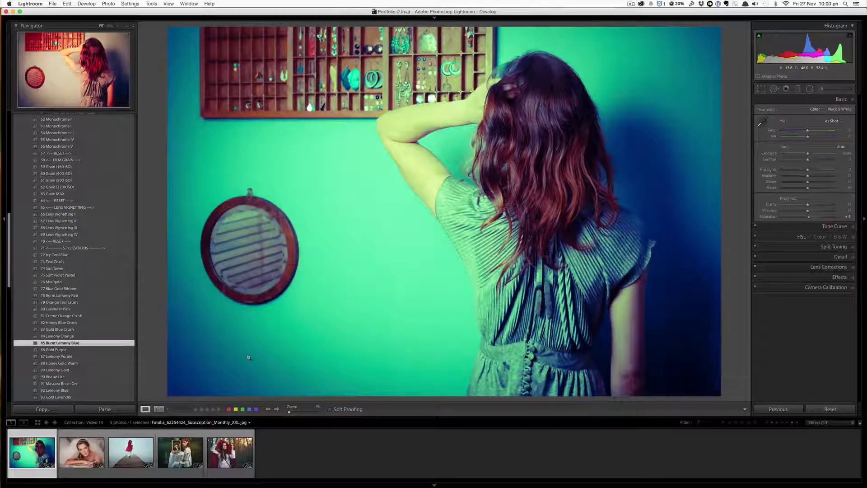
- Apply the stylization presets 86 Gold Purple, 87 Lemony Purple, 98 Retro Rouge, 100 Pink Rose Blush and 81 Creme Orange Crush in turn
{"action": "left_click", "coordinate": [93, 351]}
{"action": "scroll", "coordinate": [92, 344], "scroll_direction": "down", "scroll_amount": 4}
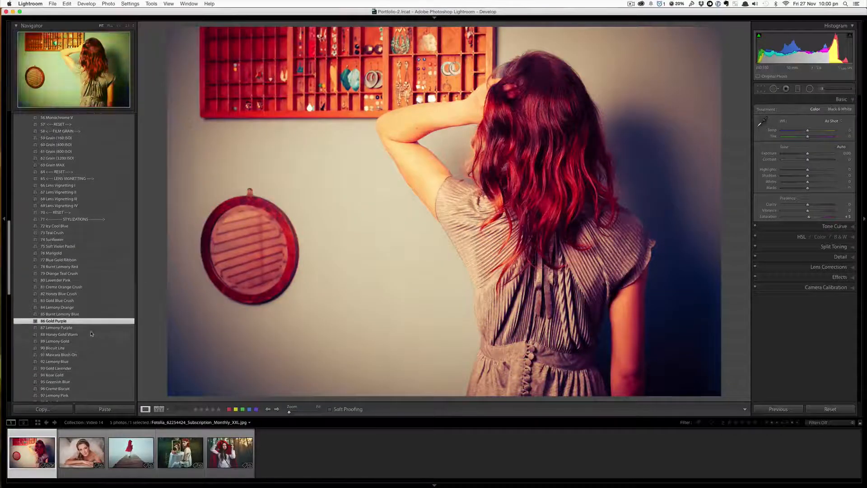
{"action": "left_click", "coordinate": [91, 329]}
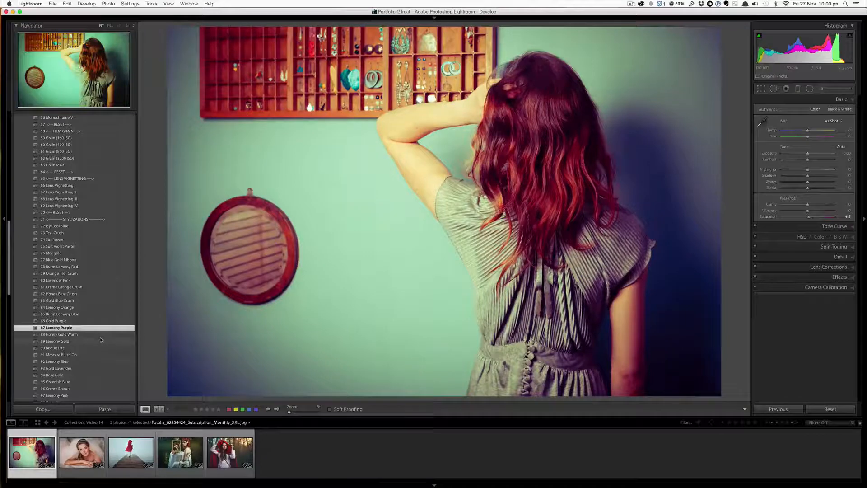
{"action": "scroll", "coordinate": [100, 340], "scroll_direction": "down", "scroll_amount": 3}
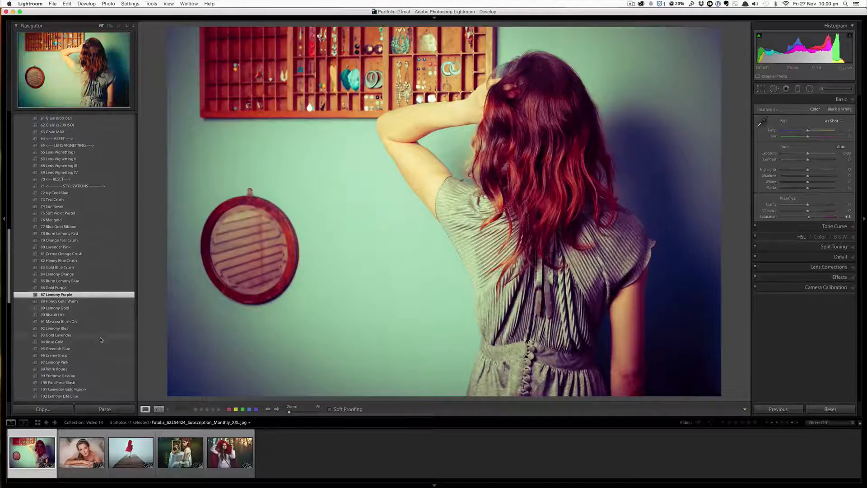
{"action": "left_click", "coordinate": [97, 367]}
{"action": "scroll", "coordinate": [98, 369], "scroll_direction": "down", "scroll_amount": 1}
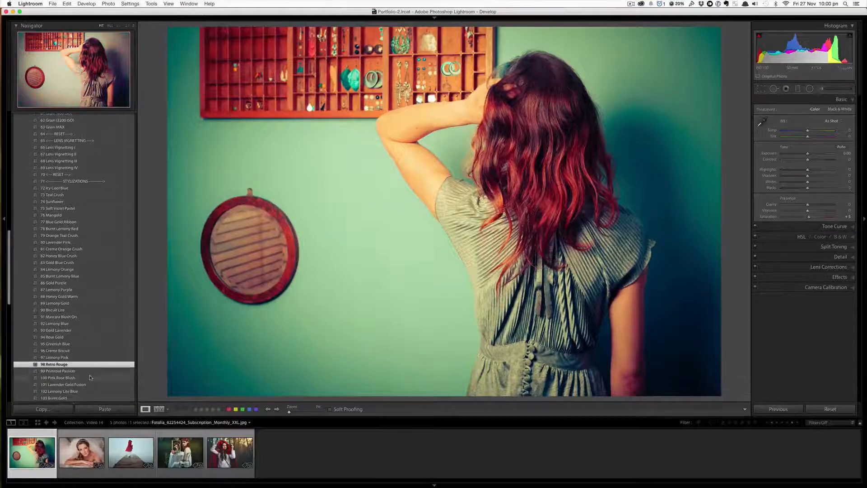
{"action": "left_click", "coordinate": [90, 378]}
{"action": "scroll", "coordinate": [89, 371], "scroll_direction": "down", "scroll_amount": 4}
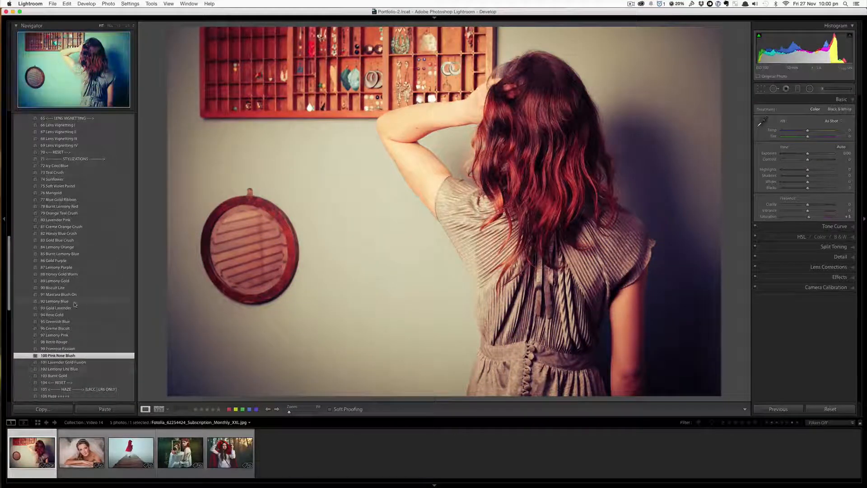
{"action": "left_click", "coordinate": [98, 229]}
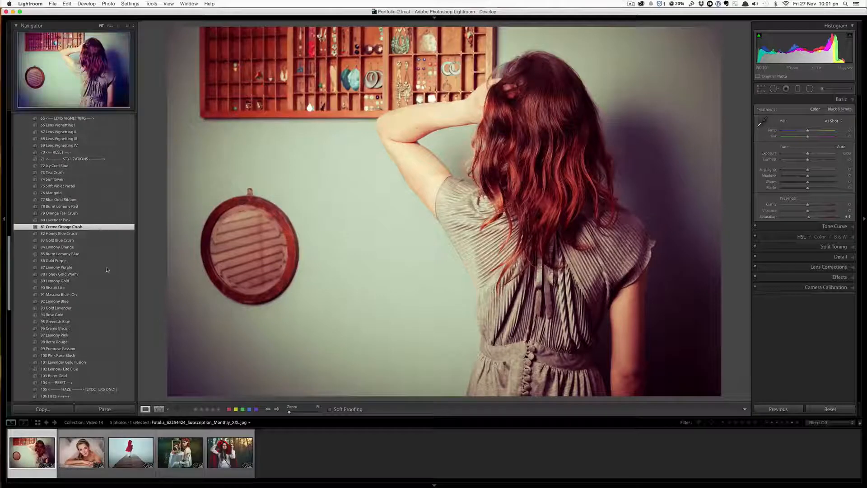
- Apply the light-leak presets 128 Light Leak 1 and then 133 Light Leak 6 to the photo
{"action": "scroll", "coordinate": [107, 290], "scroll_direction": "down", "scroll_amount": 5}
{"action": "scroll", "coordinate": [107, 289], "scroll_direction": "down", "scroll_amount": 5}
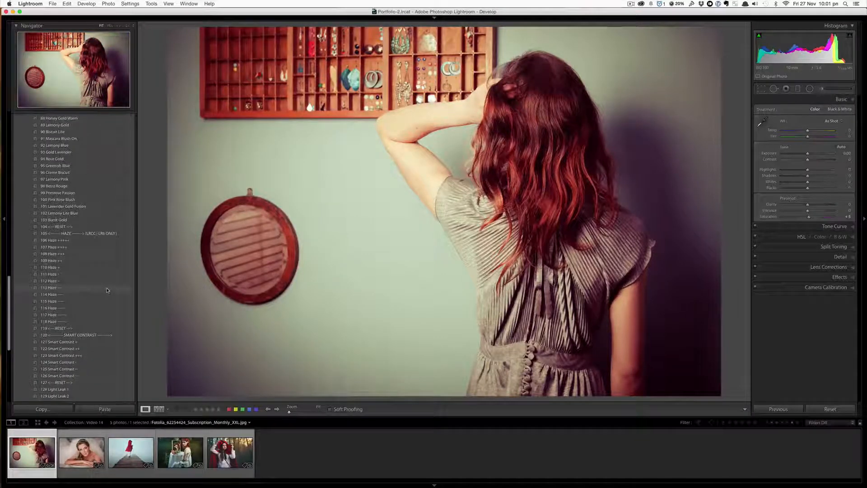
{"action": "scroll", "coordinate": [107, 289], "scroll_direction": "down", "scroll_amount": 8}
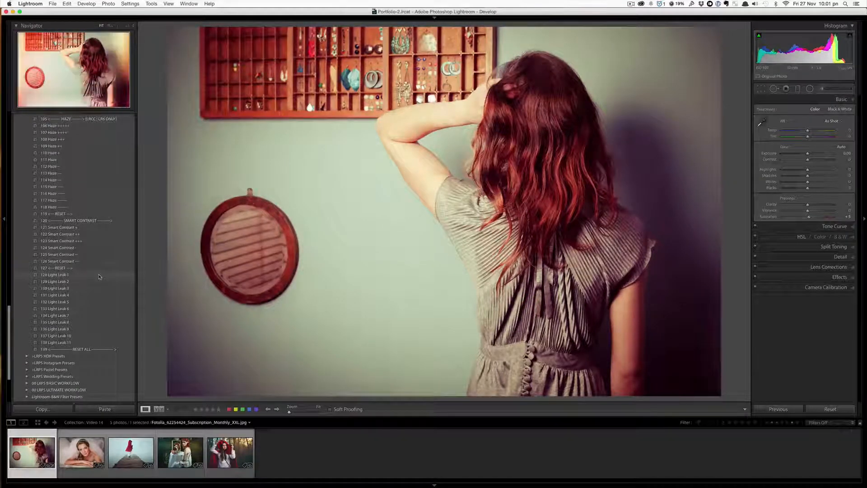
{"action": "left_click", "coordinate": [100, 275]}
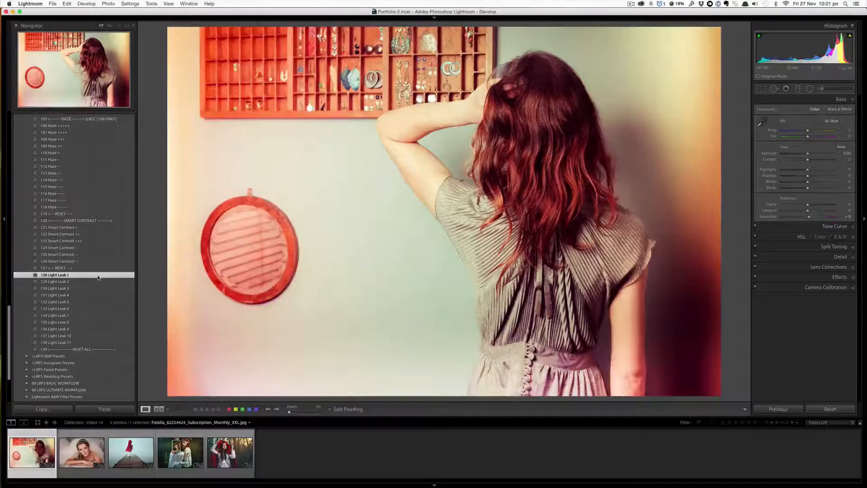
{"action": "left_click", "coordinate": [95, 309]}
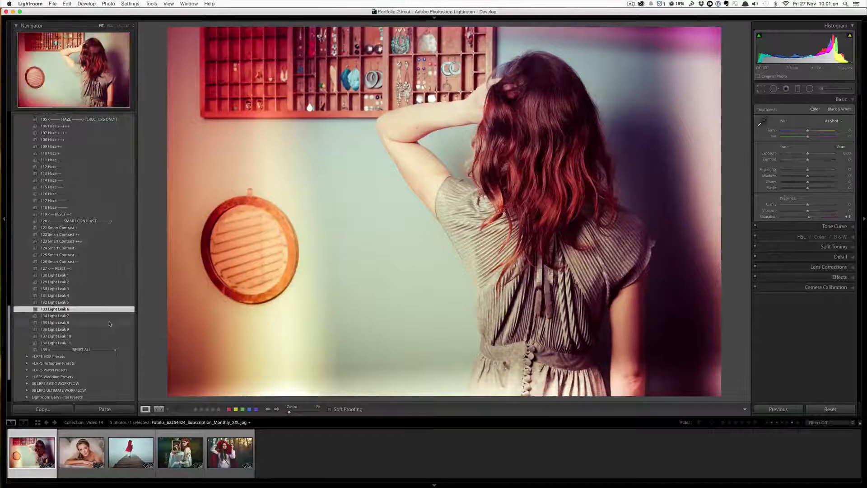
- Switch to the bride portrait in the filmstrip and apply the 18 Kodak Max film preset
{"action": "left_click", "coordinate": [81, 452]}
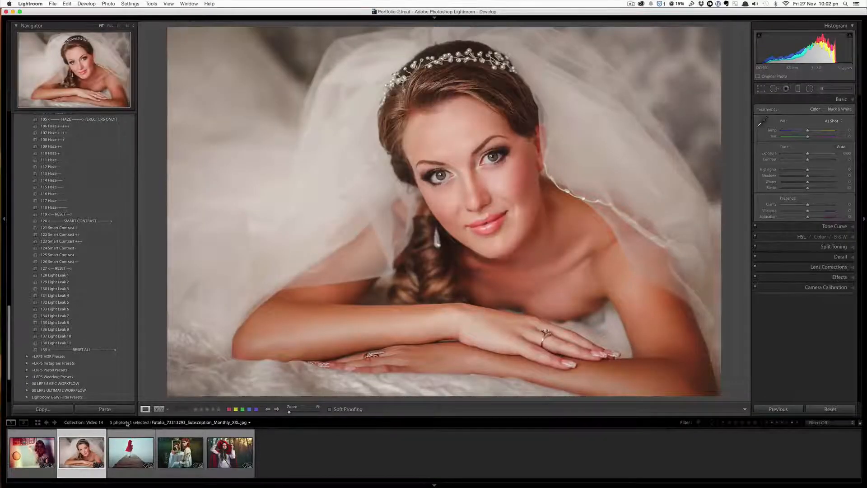
{"action": "scroll", "coordinate": [115, 338], "scroll_direction": "up", "scroll_amount": 20}
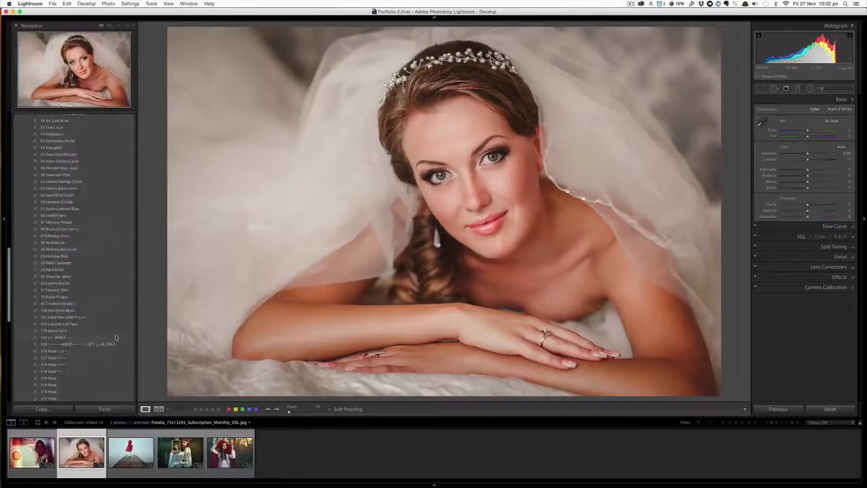
{"action": "scroll", "coordinate": [116, 337], "scroll_direction": "up", "scroll_amount": 3}
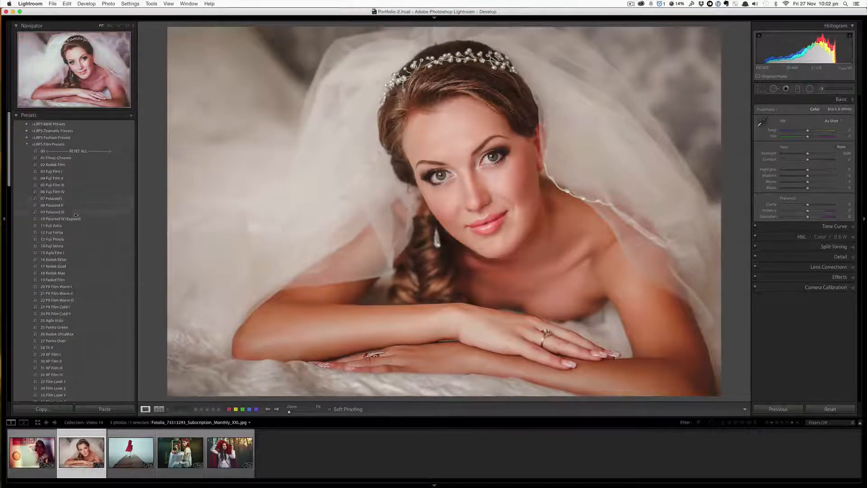
{"action": "left_click", "coordinate": [80, 273]}
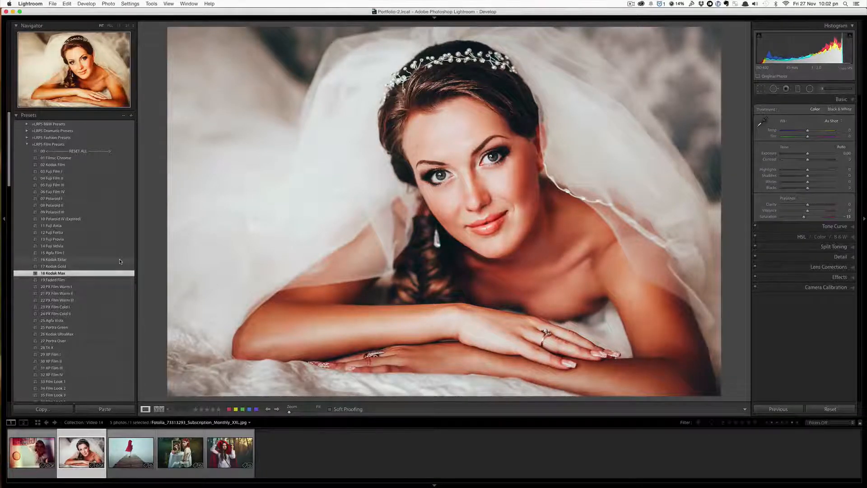
- Add the 60 Grain (400 ISO) and 66 Lens Vignetting I presets to the bride portrait
{"action": "scroll", "coordinate": [119, 261], "scroll_direction": "down", "scroll_amount": 10}
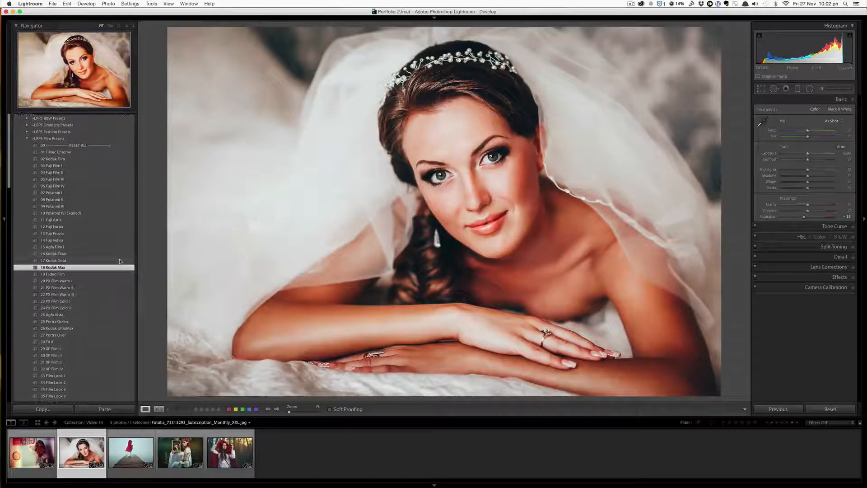
{"action": "scroll", "coordinate": [97, 303], "scroll_direction": "down", "scroll_amount": 2}
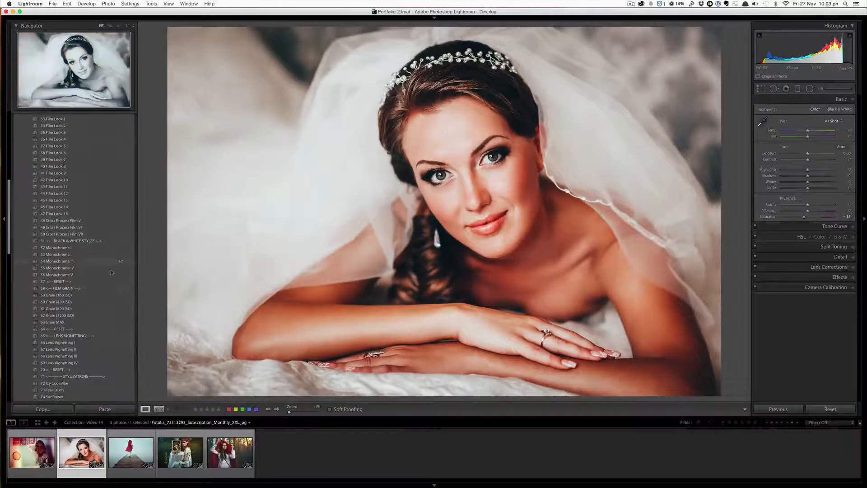
{"action": "left_click", "coordinate": [98, 303]}
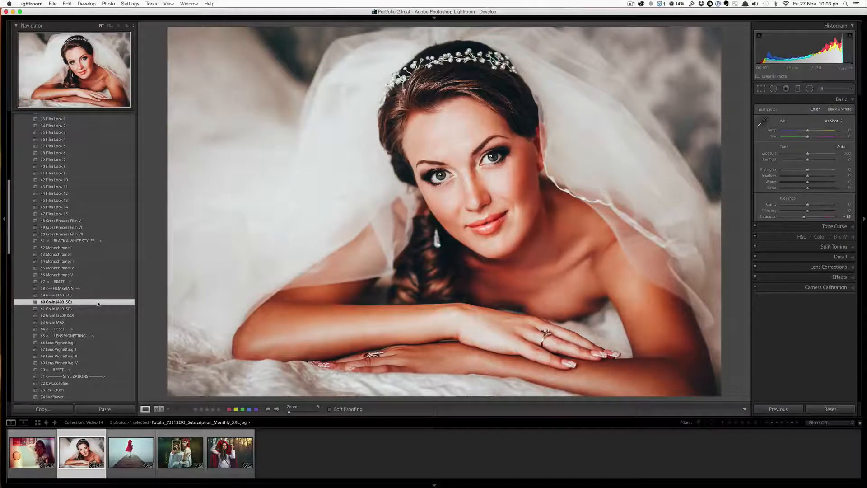
{"action": "left_click", "coordinate": [86, 343]}
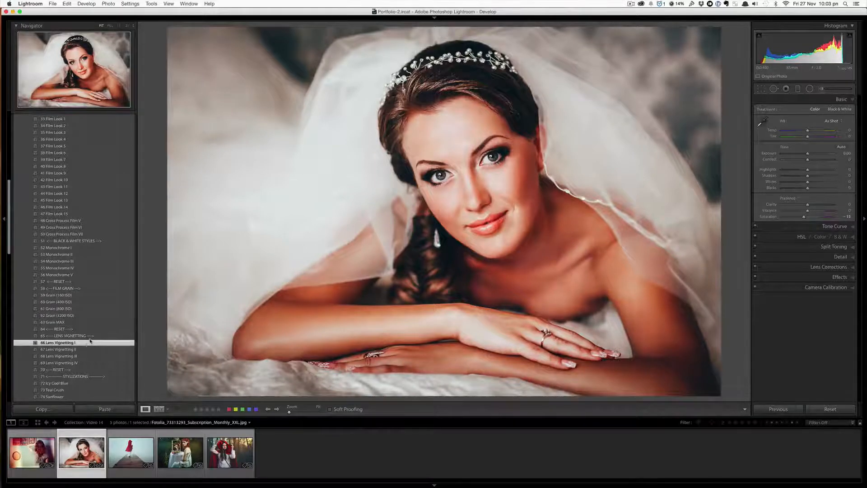
- Apply the stylization presets 81 Creme Orange Crush, 89 Lemony Gold and 98 Retro Rouge in turn to the portrait
{"action": "scroll", "coordinate": [90, 341], "scroll_direction": "down", "scroll_amount": 2}
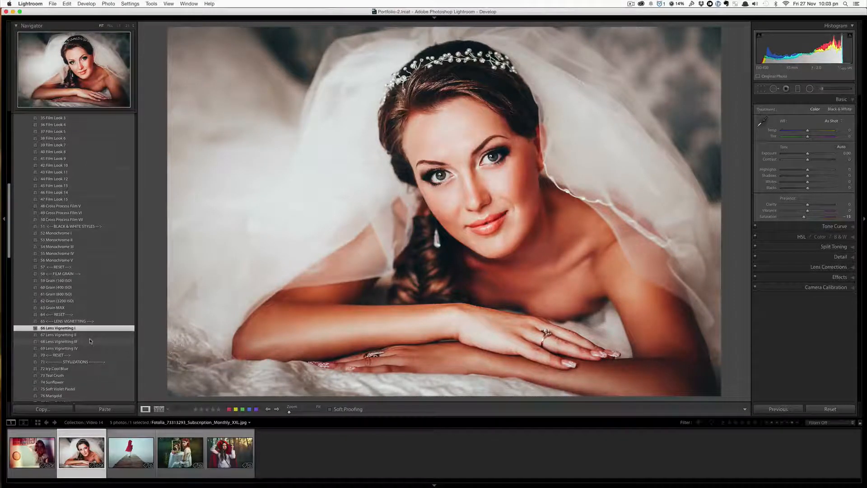
{"action": "scroll", "coordinate": [90, 340], "scroll_direction": "down", "scroll_amount": 15}
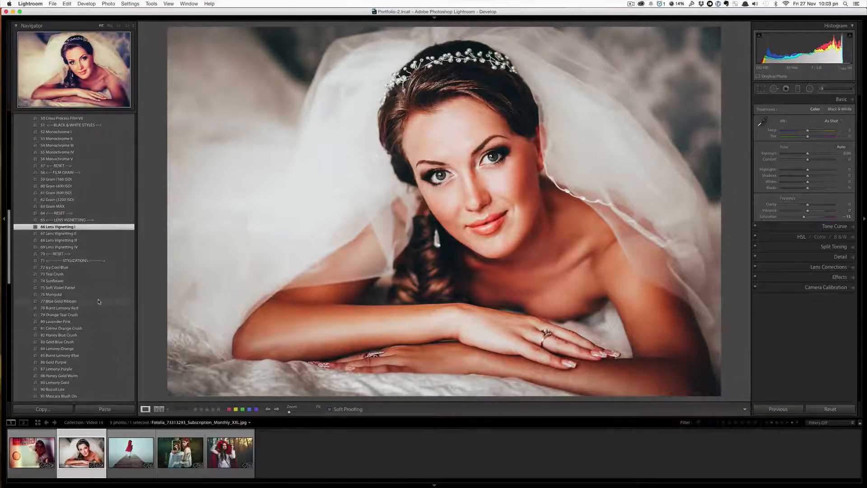
{"action": "left_click", "coordinate": [100, 302]}
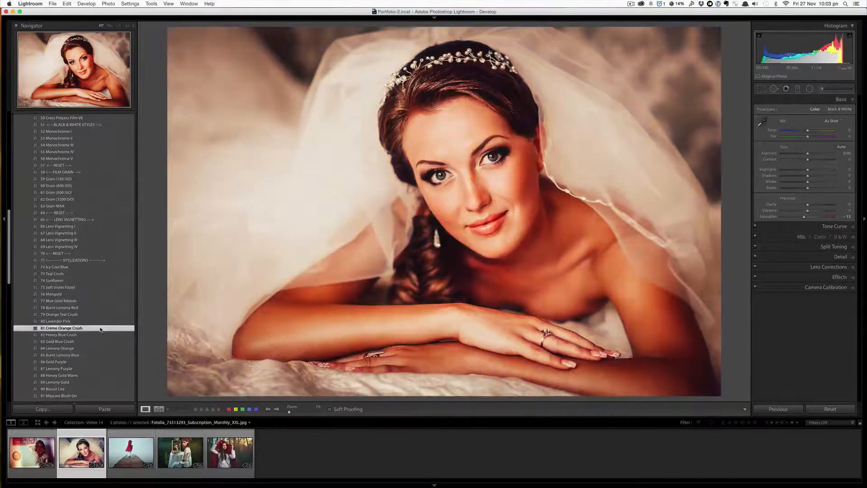
{"action": "scroll", "coordinate": [100, 332], "scroll_direction": "down", "scroll_amount": 4}
{"action": "left_click", "coordinate": [94, 356]}
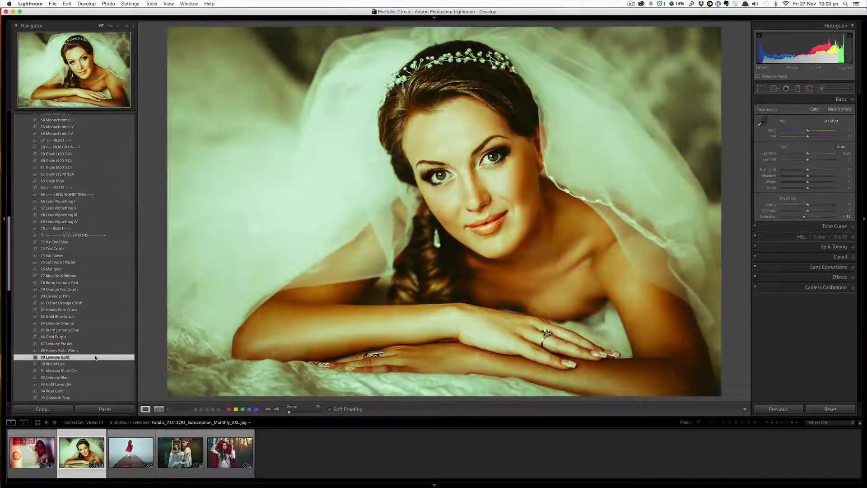
{"action": "scroll", "coordinate": [95, 352], "scroll_direction": "down", "scroll_amount": 5}
{"action": "left_click", "coordinate": [96, 350]}
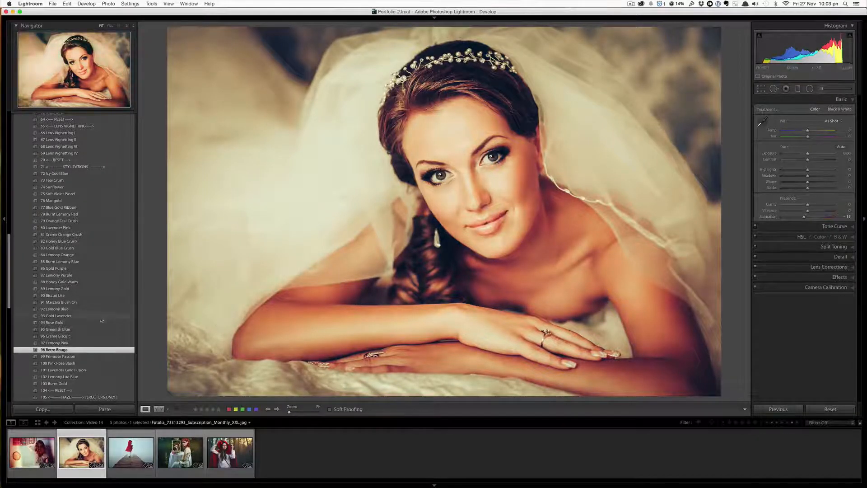
- Apply 83 Gold Blue Crush, 93 Gold Lavender, 94 Rose Gold, 96 Creme Biscuit, 99 Primrose Passion and 82 Honey Blue Crush in turn
{"action": "scroll", "coordinate": [100, 311], "scroll_direction": "down", "scroll_amount": 3}
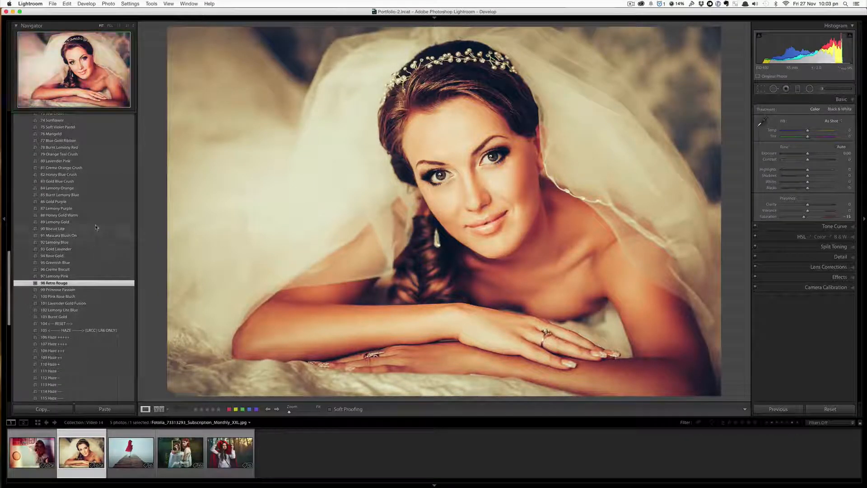
{"action": "left_click", "coordinate": [95, 183]}
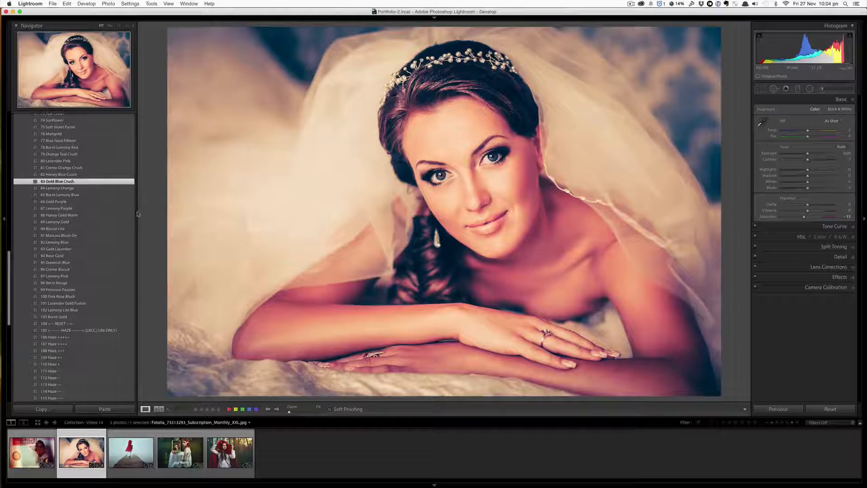
{"action": "left_click", "coordinate": [105, 249]}
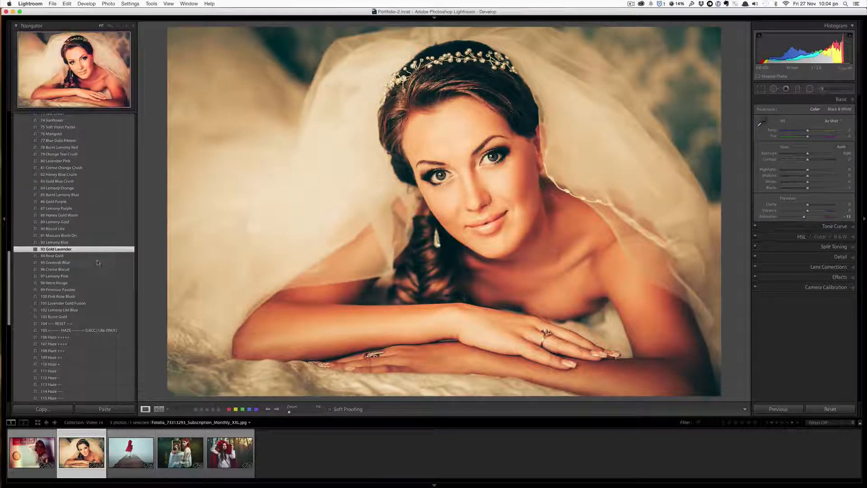
{"action": "left_click", "coordinate": [97, 256]}
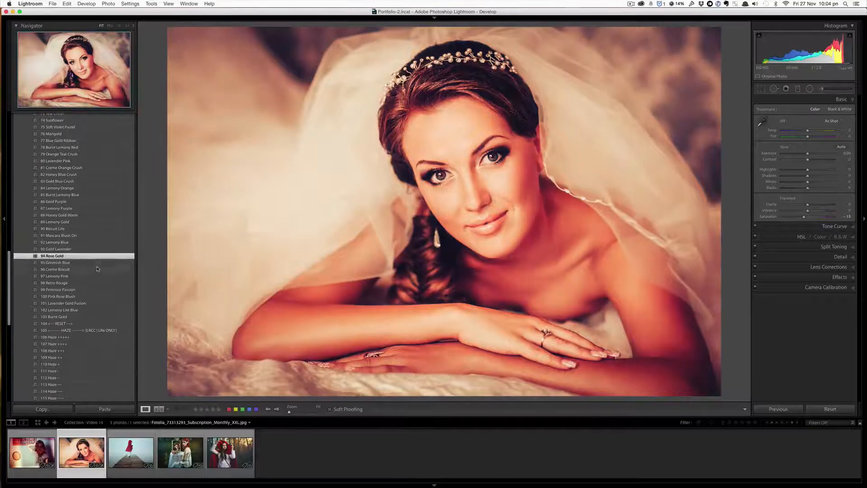
{"action": "left_click", "coordinate": [97, 269]}
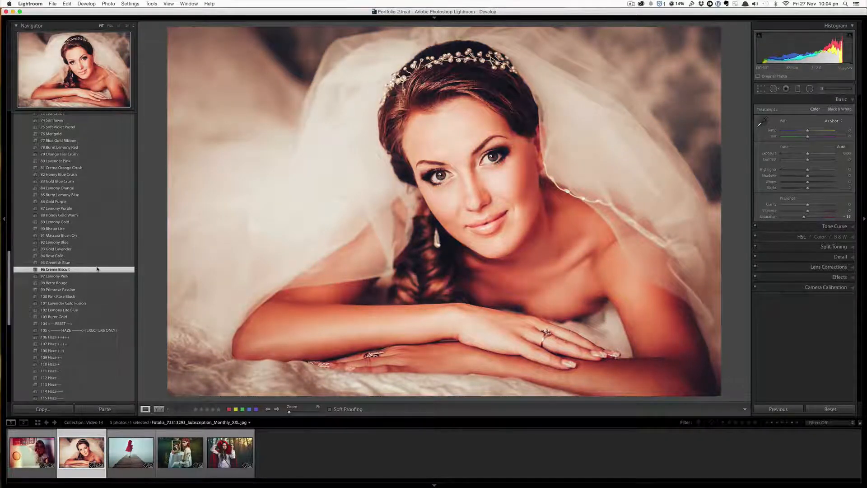
{"action": "left_click", "coordinate": [98, 289]}
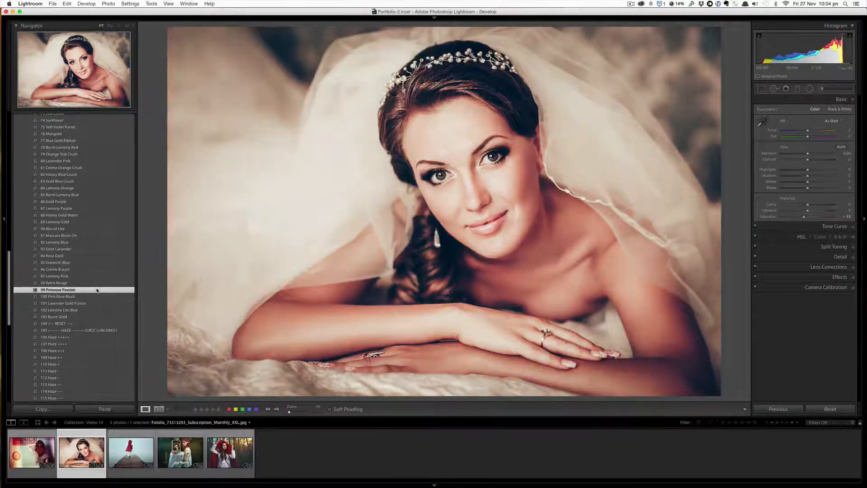
{"action": "left_click", "coordinate": [79, 175]}
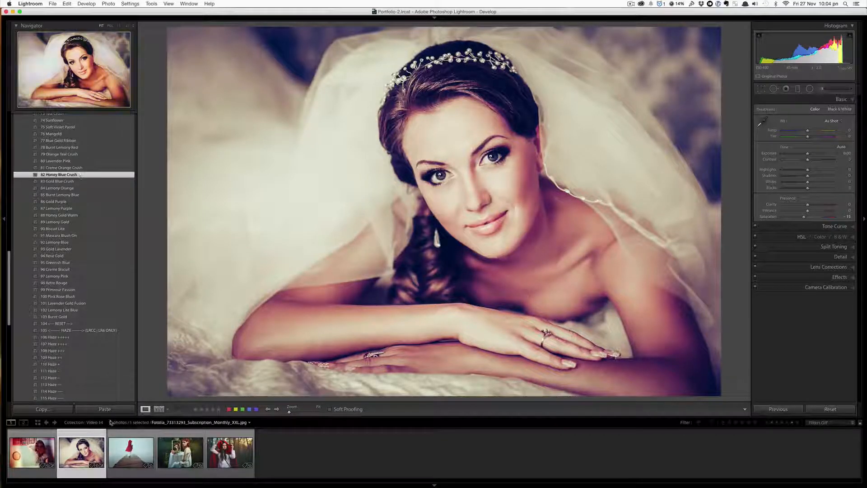
- Switch to the red-hood pier photo in the filmstrip and apply the 25 Agfa Vista film preset
{"action": "left_click", "coordinate": [122, 443]}
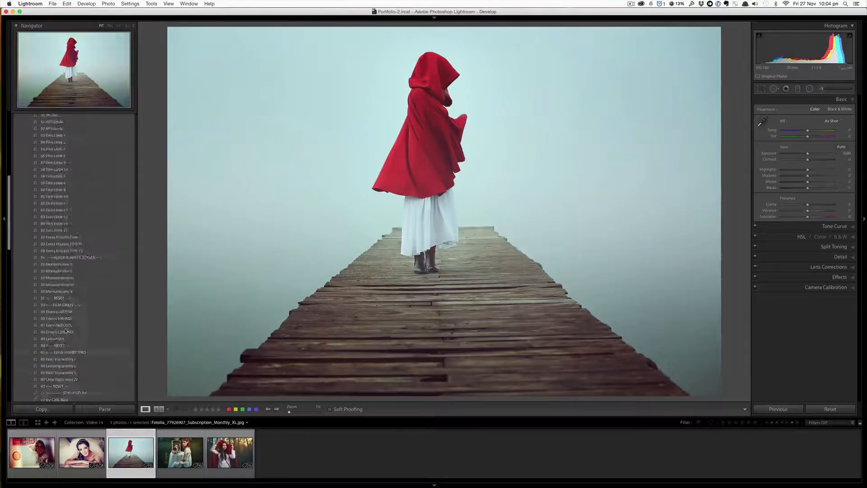
{"action": "scroll", "coordinate": [65, 331], "scroll_direction": "up", "scroll_amount": 15}
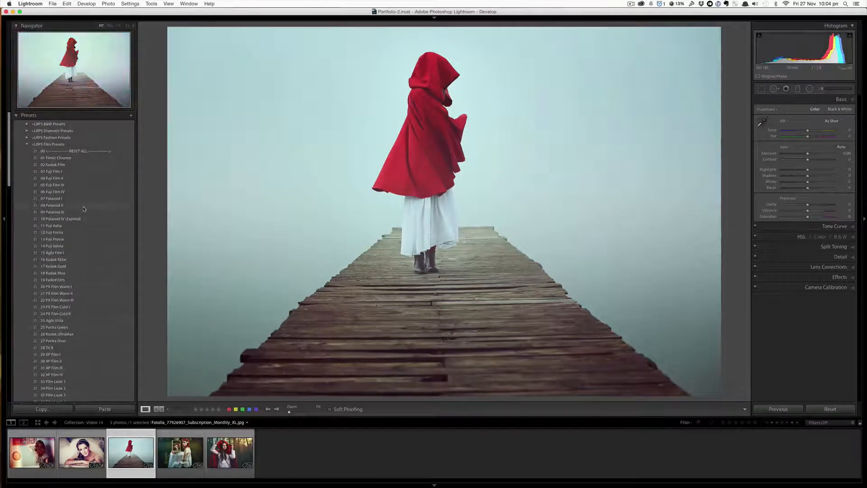
{"action": "left_click", "coordinate": [86, 320]}
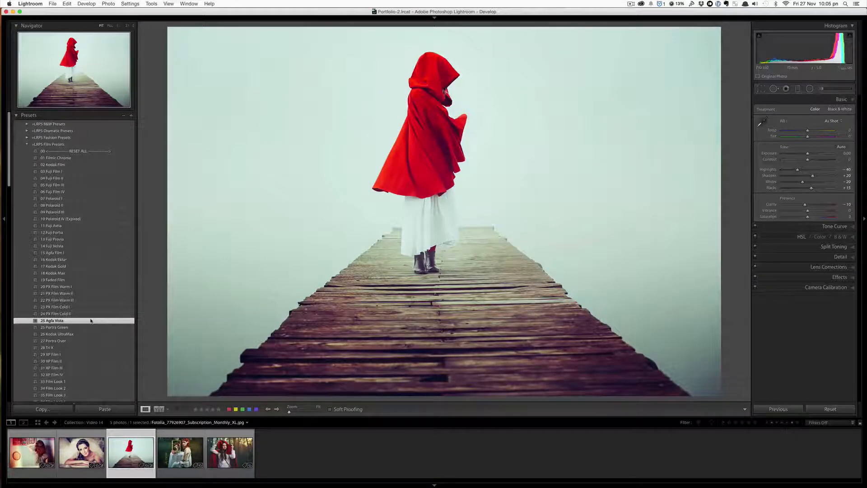
- Add the 60 Grain (400 ISO) and 98 Retro Rouge presets to the red-hood photo
{"action": "scroll", "coordinate": [91, 321], "scroll_direction": "down", "scroll_amount": 6}
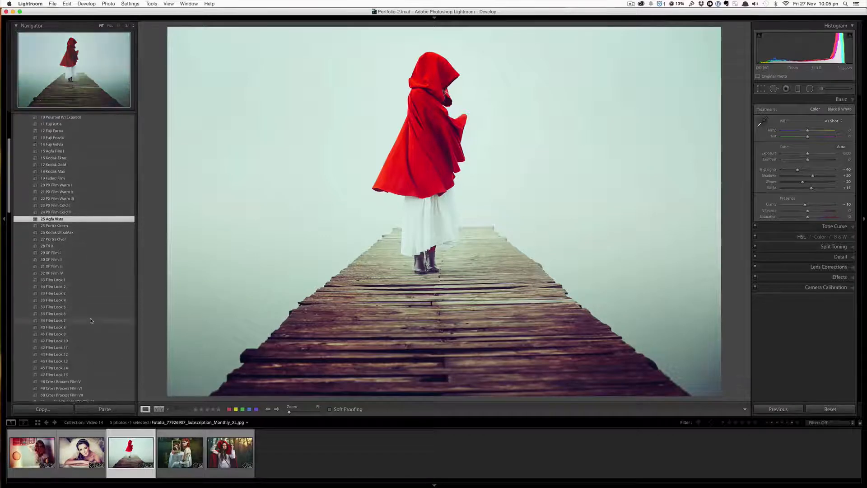
{"action": "scroll", "coordinate": [91, 320], "scroll_direction": "down", "scroll_amount": 3}
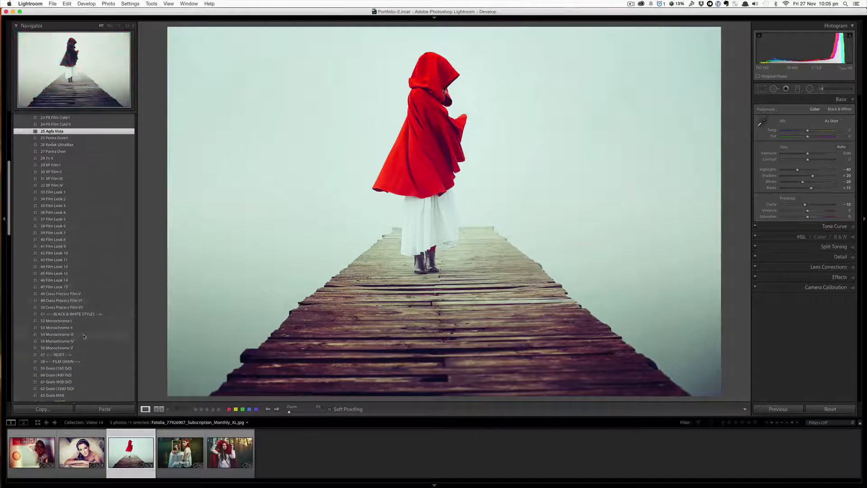
{"action": "left_click", "coordinate": [81, 375]}
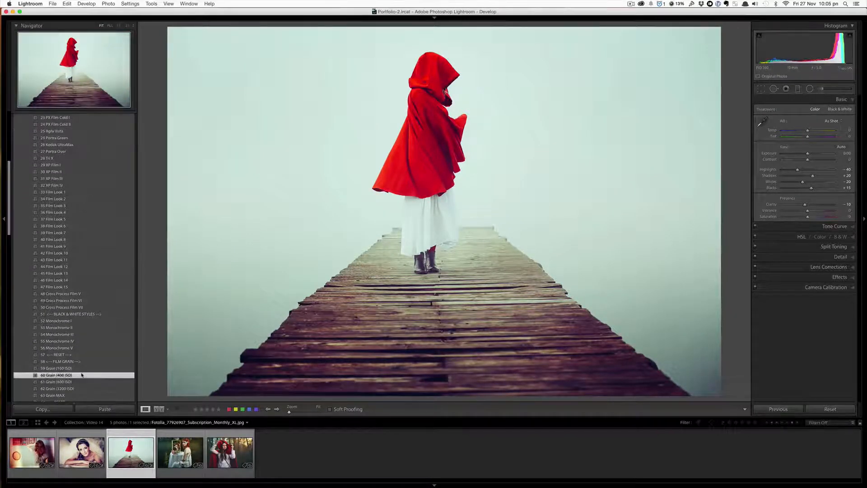
{"action": "scroll", "coordinate": [82, 375], "scroll_direction": "down", "scroll_amount": 1}
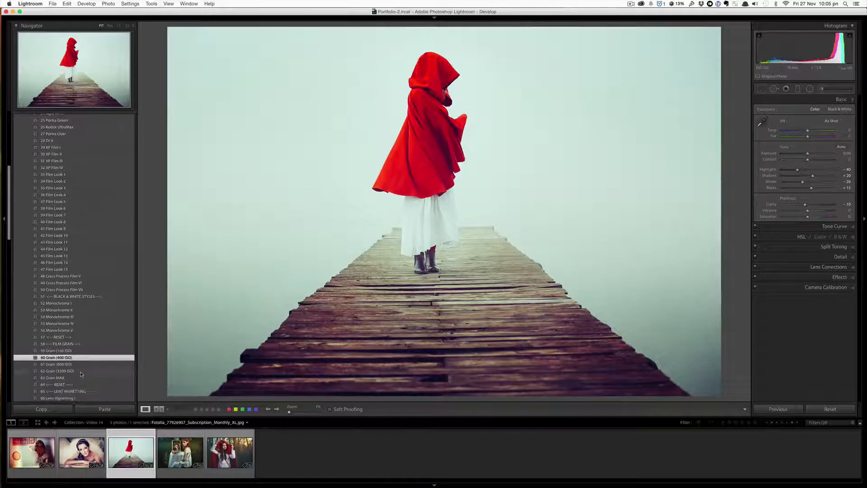
{"action": "scroll", "coordinate": [82, 375], "scroll_direction": "down", "scroll_amount": 6}
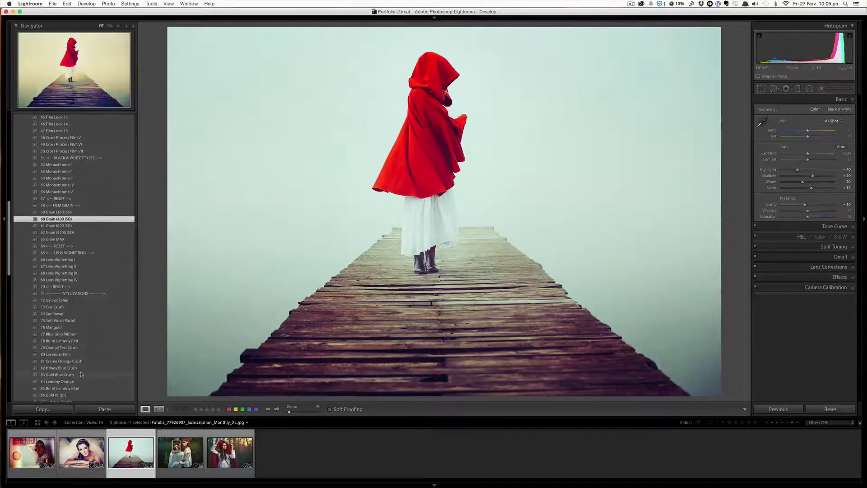
{"action": "scroll", "coordinate": [82, 374], "scroll_direction": "down", "scroll_amount": 4}
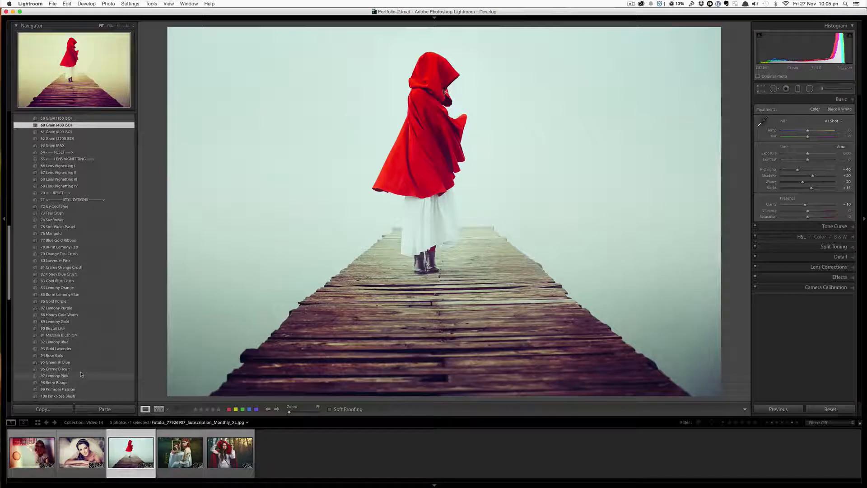
{"action": "left_click", "coordinate": [78, 383]}
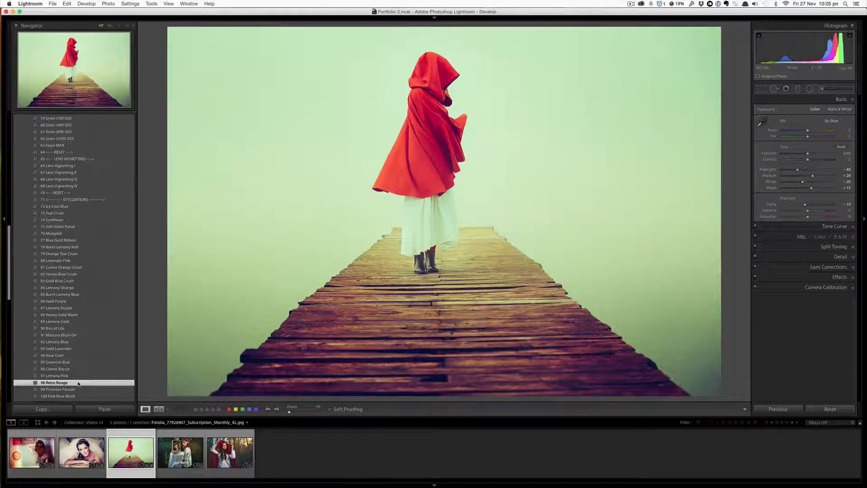
- Apply the 138 Light Leak 11 preset to the red-hood photo
{"action": "scroll", "coordinate": [78, 384], "scroll_direction": "down", "scroll_amount": 4}
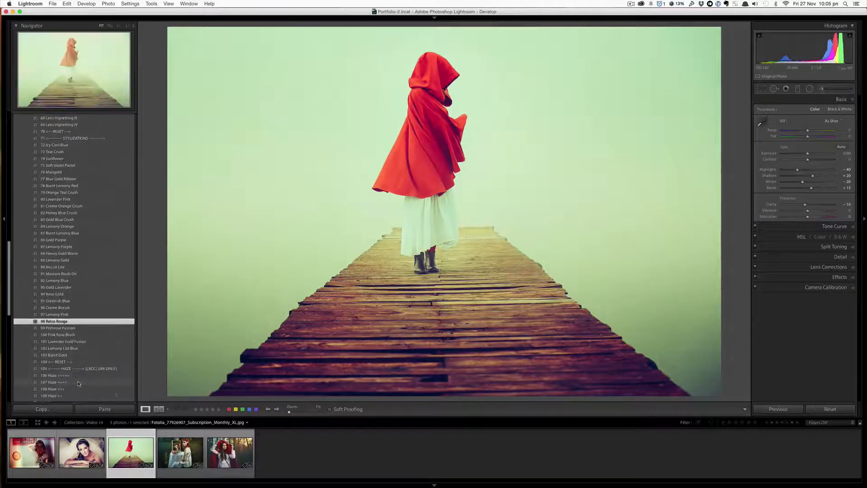
{"action": "scroll", "coordinate": [79, 383], "scroll_direction": "down", "scroll_amount": 8}
{"action": "scroll", "coordinate": [78, 383], "scroll_direction": "down", "scroll_amount": 4}
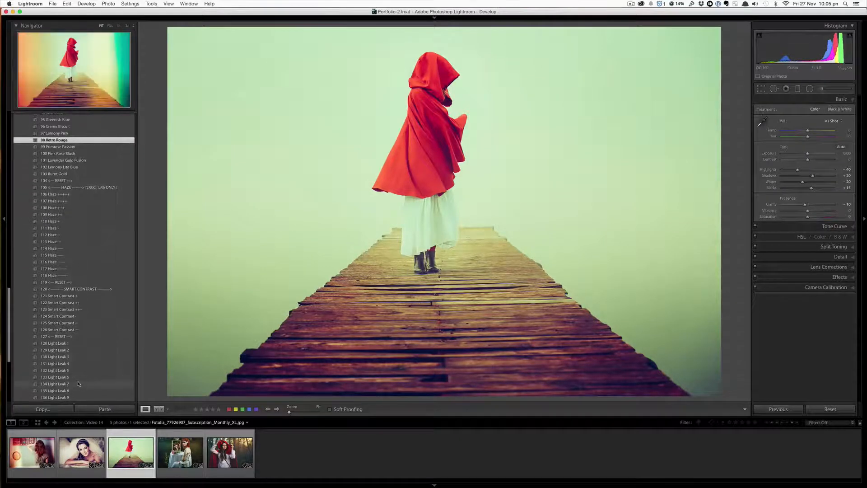
{"action": "scroll", "coordinate": [98, 354], "scroll_direction": "down", "scroll_amount": 2}
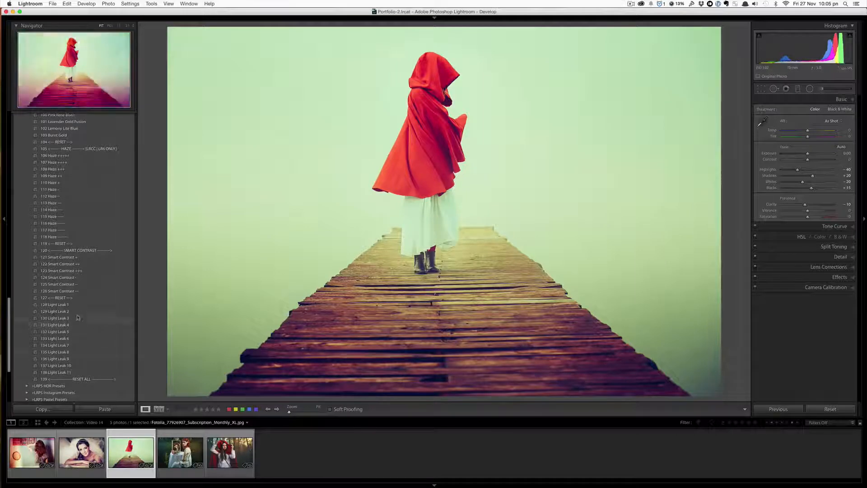
{"action": "left_click", "coordinate": [78, 372]}
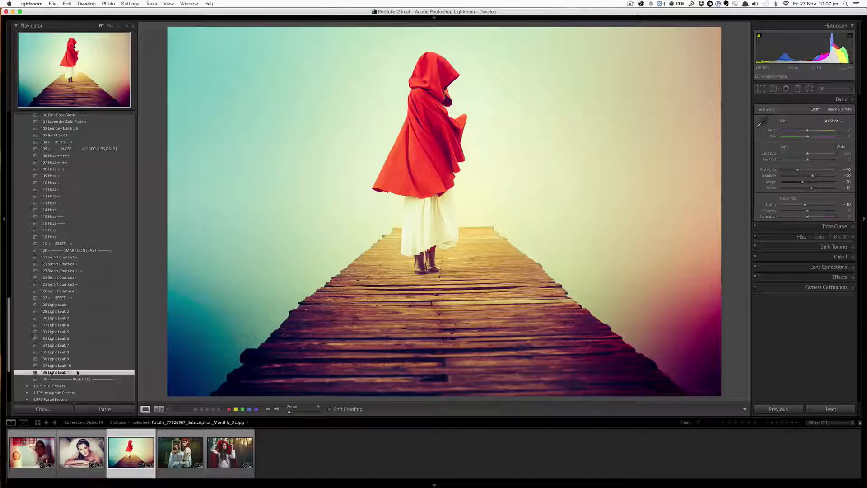
- Switch to the mirror-and-table photo in the filmstrip and apply the 13 Fuji Provia film preset
{"action": "left_click", "coordinate": [157, 457]}
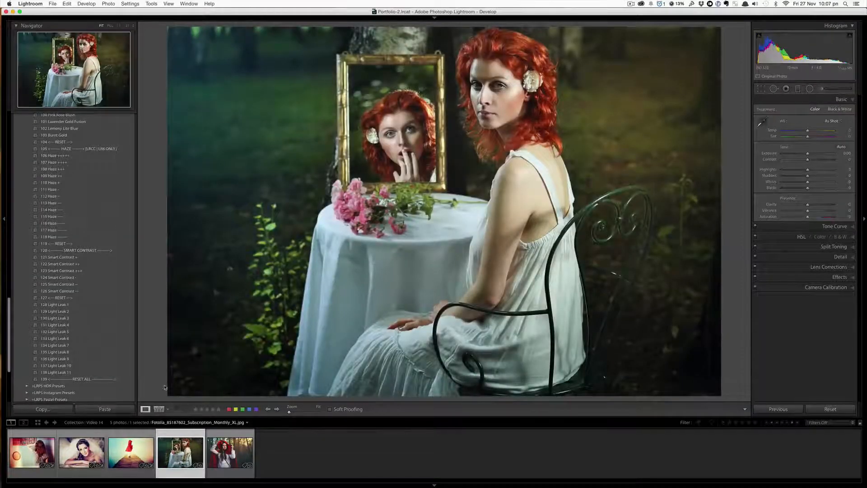
{"action": "scroll", "coordinate": [119, 324], "scroll_direction": "up", "scroll_amount": 15}
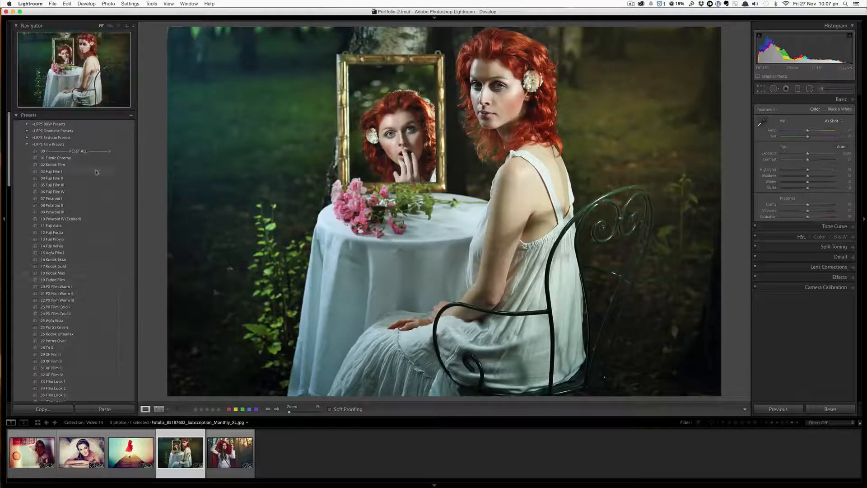
{"action": "left_click", "coordinate": [82, 238]}
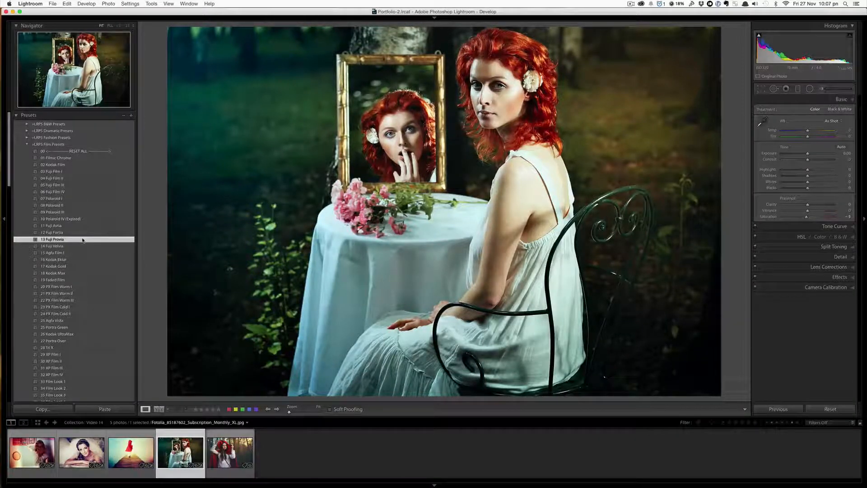
- Apply the 82 Honey Blue Crush stylization preset to the mirror photo
{"action": "scroll", "coordinate": [83, 242], "scroll_direction": "down", "scroll_amount": 5}
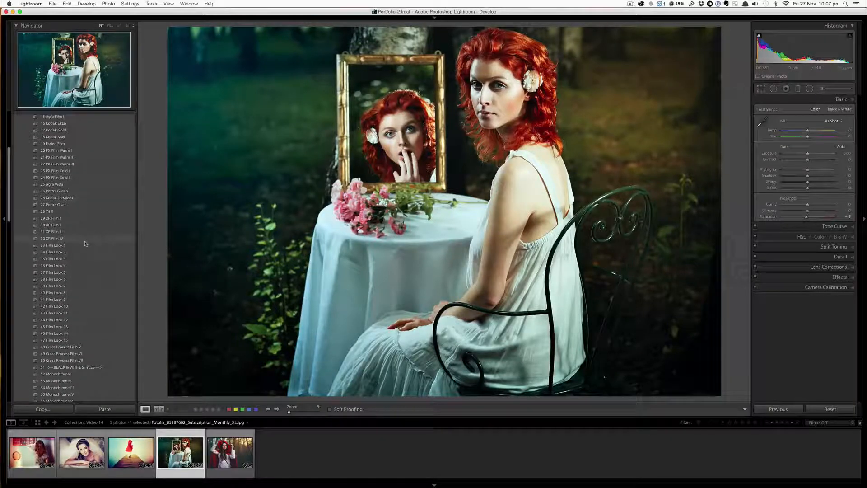
{"action": "scroll", "coordinate": [85, 243], "scroll_direction": "down", "scroll_amount": 1}
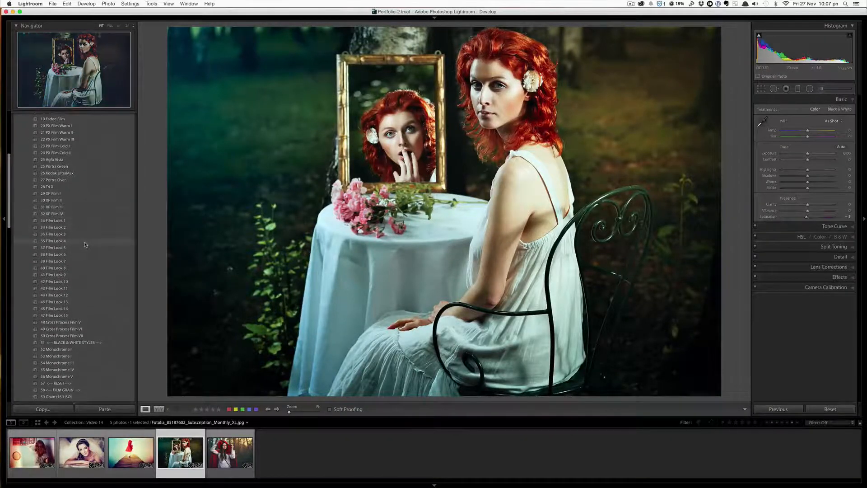
{"action": "scroll", "coordinate": [85, 245], "scroll_direction": "down", "scroll_amount": 1}
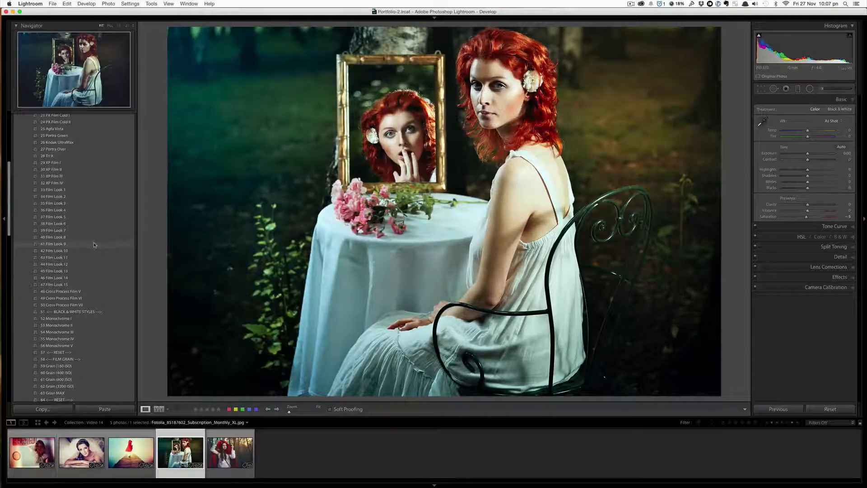
{"action": "scroll", "coordinate": [94, 245], "scroll_direction": "down", "scroll_amount": 2}
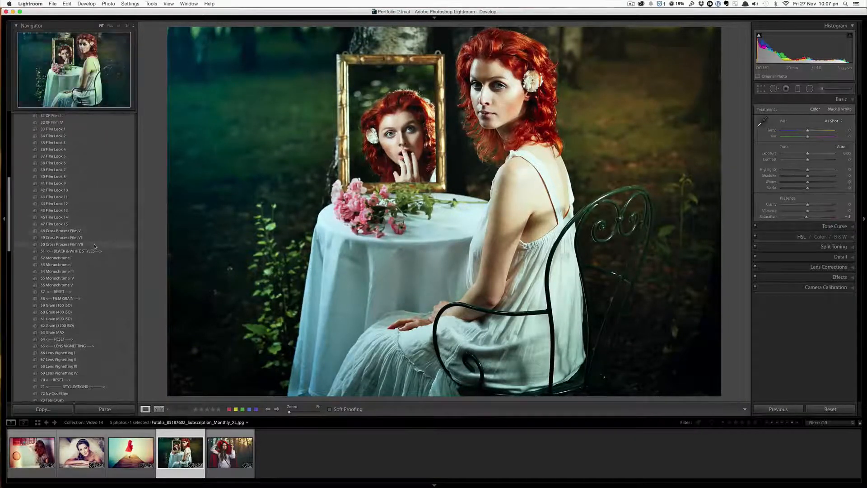
{"action": "scroll", "coordinate": [94, 246], "scroll_direction": "down", "scroll_amount": 1}
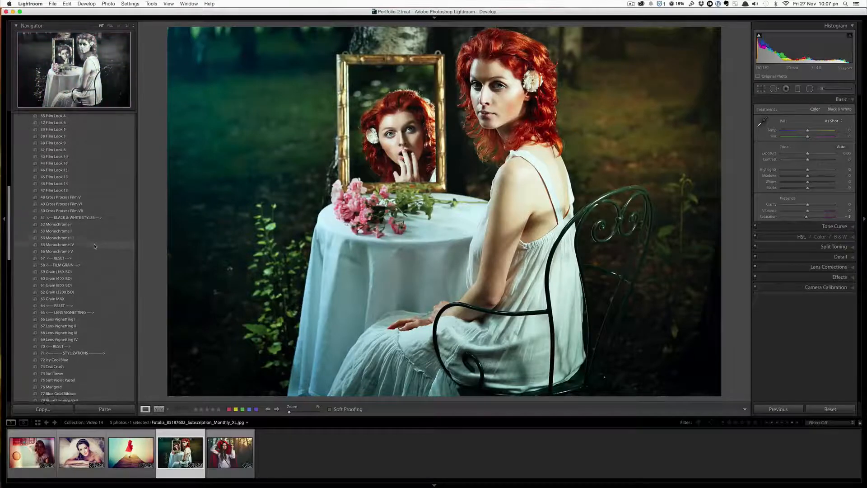
{"action": "scroll", "coordinate": [94, 245], "scroll_direction": "down", "scroll_amount": 1}
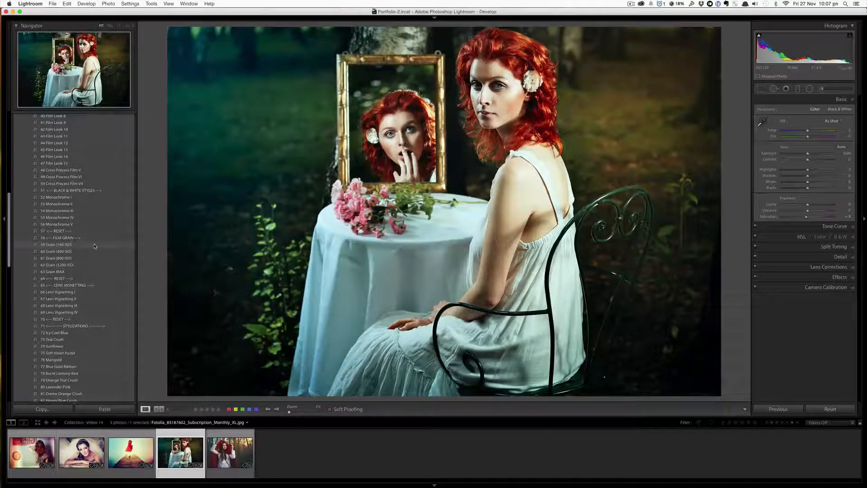
{"action": "scroll", "coordinate": [94, 246], "scroll_direction": "down", "scroll_amount": 5}
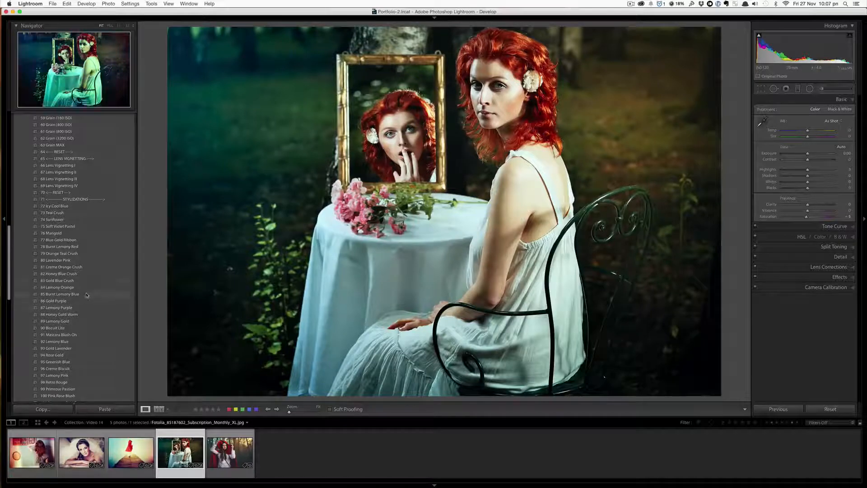
{"action": "left_click", "coordinate": [83, 274]}
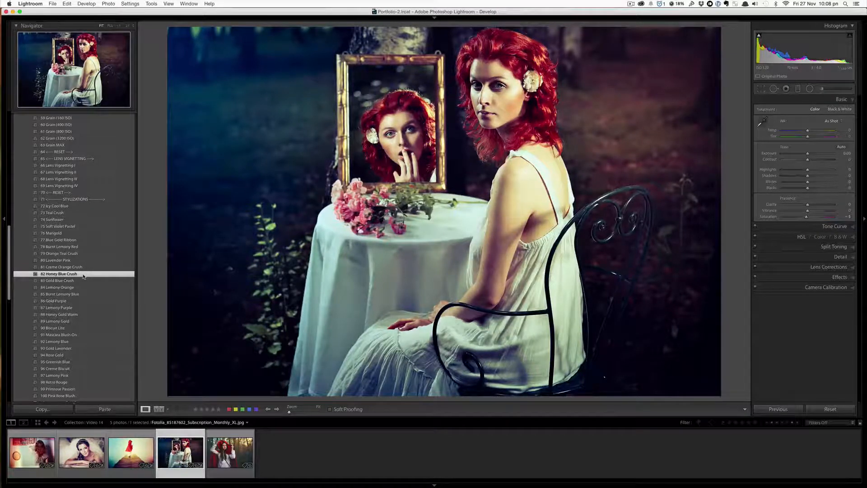
- Apply the 112 Haze -- preset, then try 122 Smart Contrast ++ and 123 Smart Contrast +++ on the mirror photo
{"action": "scroll", "coordinate": [83, 276], "scroll_direction": "up", "scroll_amount": 5}
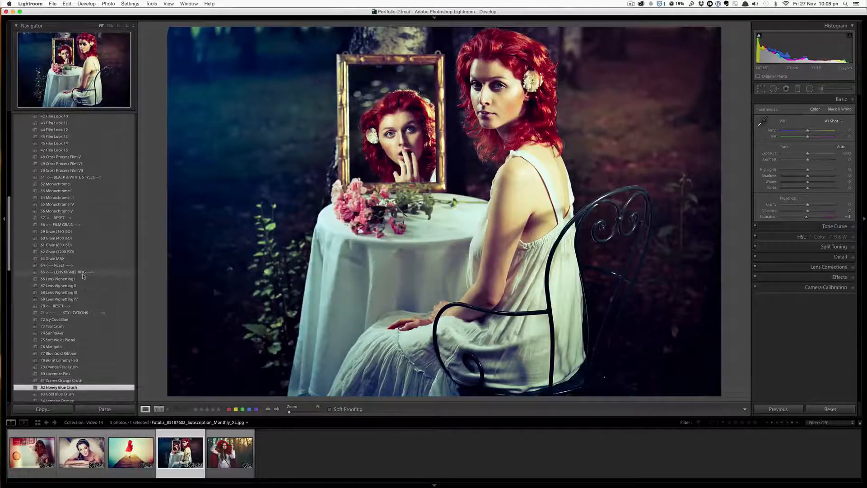
{"action": "scroll", "coordinate": [84, 277], "scroll_direction": "down", "scroll_amount": 14}
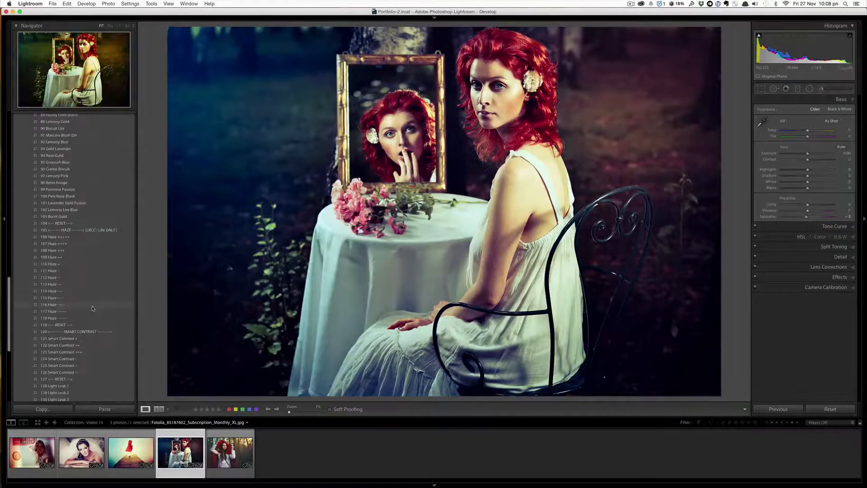
{"action": "scroll", "coordinate": [92, 308], "scroll_direction": "up", "scroll_amount": 18}
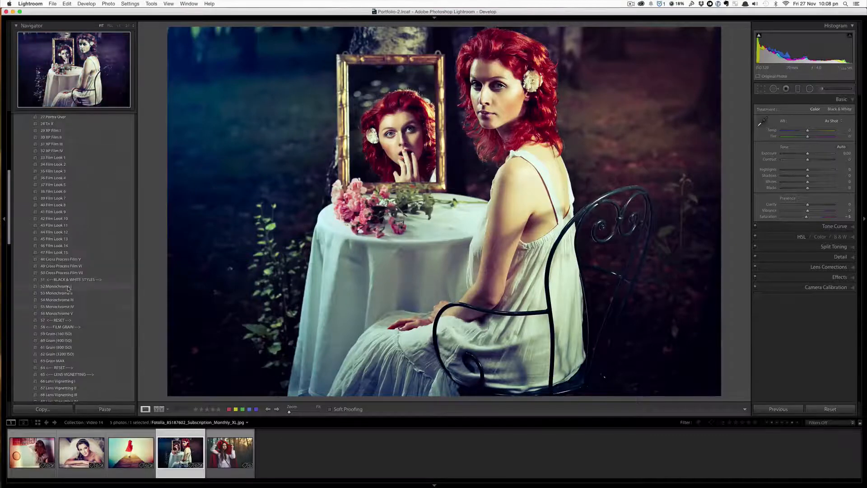
{"action": "scroll", "coordinate": [75, 307], "scroll_direction": "down", "scroll_amount": 9}
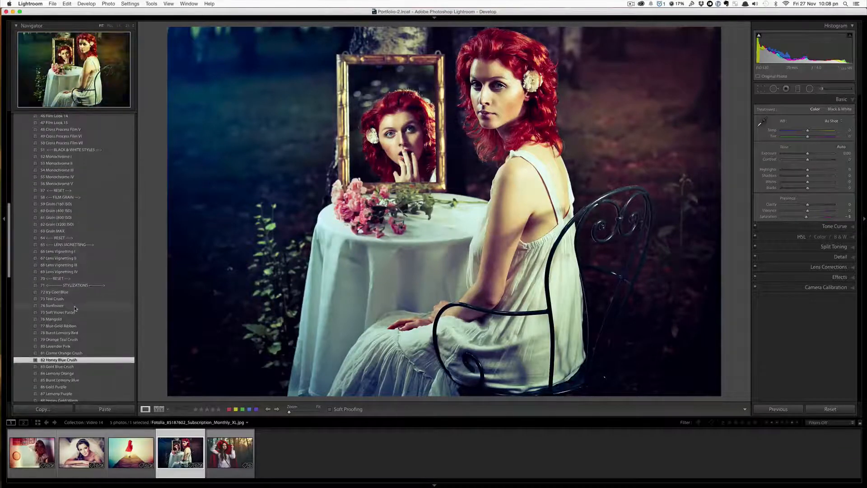
{"action": "scroll", "coordinate": [75, 308], "scroll_direction": "down", "scroll_amount": 1}
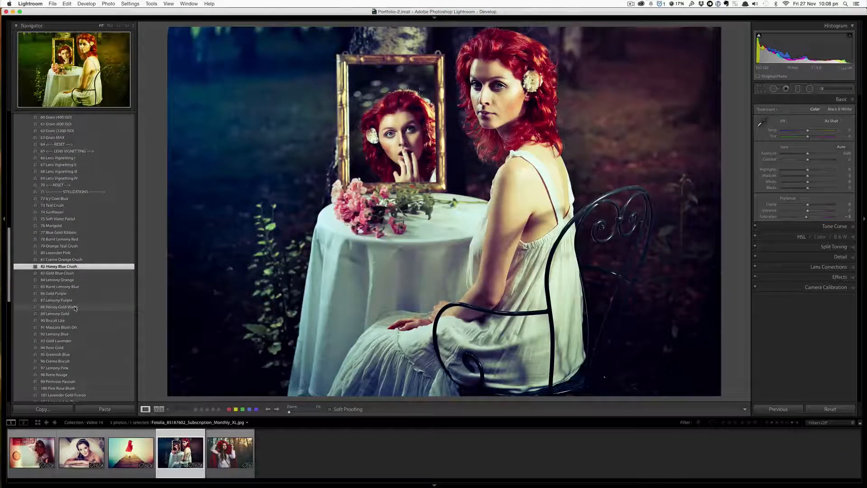
{"action": "scroll", "coordinate": [77, 280], "scroll_direction": "up", "scroll_amount": 8}
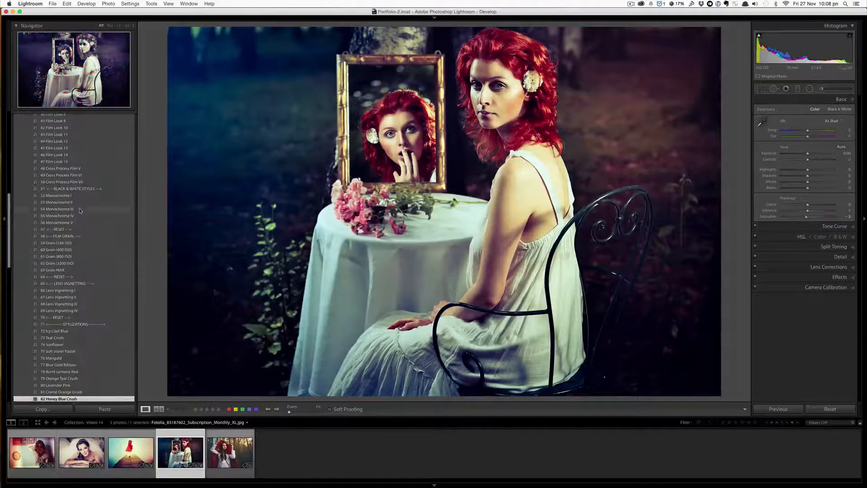
{"action": "scroll", "coordinate": [82, 239], "scroll_direction": "down", "scroll_amount": 20}
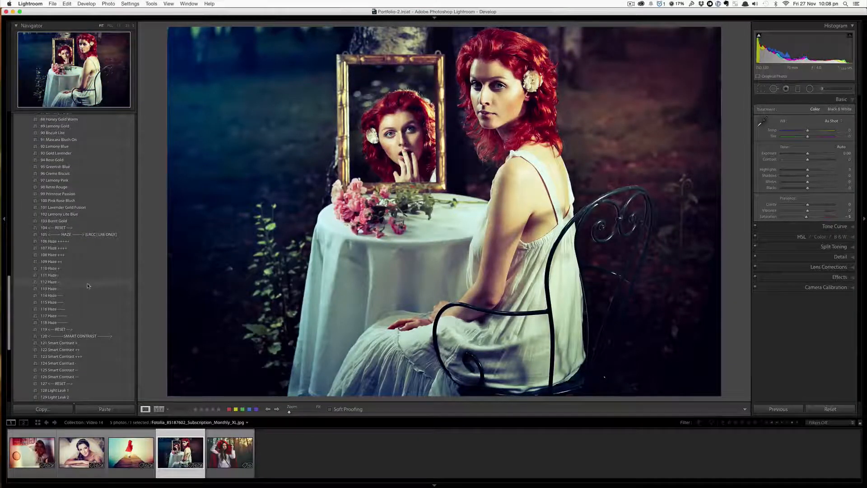
{"action": "left_click", "coordinate": [88, 282]}
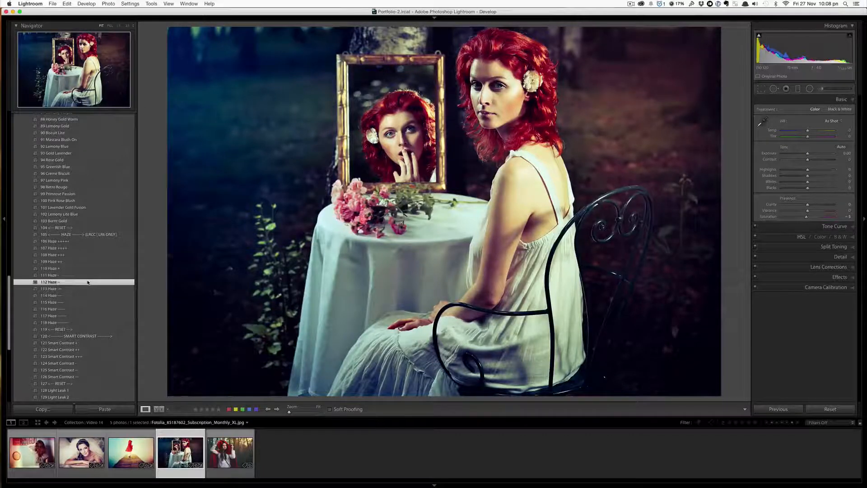
{"action": "left_click", "coordinate": [78, 349]}
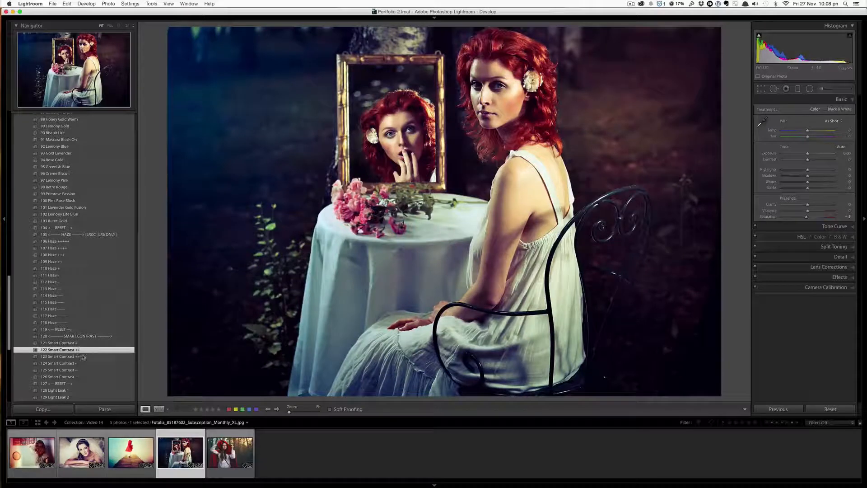
{"action": "left_click", "coordinate": [83, 357]}
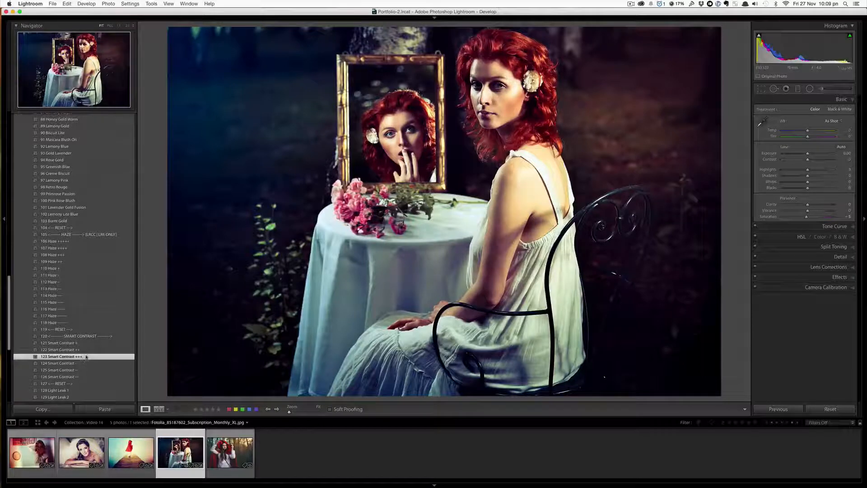
- Compare the 127 RESET and 123 Smart Contrast +++ presets on the mirror photo and inspect its tone curve
{"action": "left_click", "coordinate": [70, 384]}
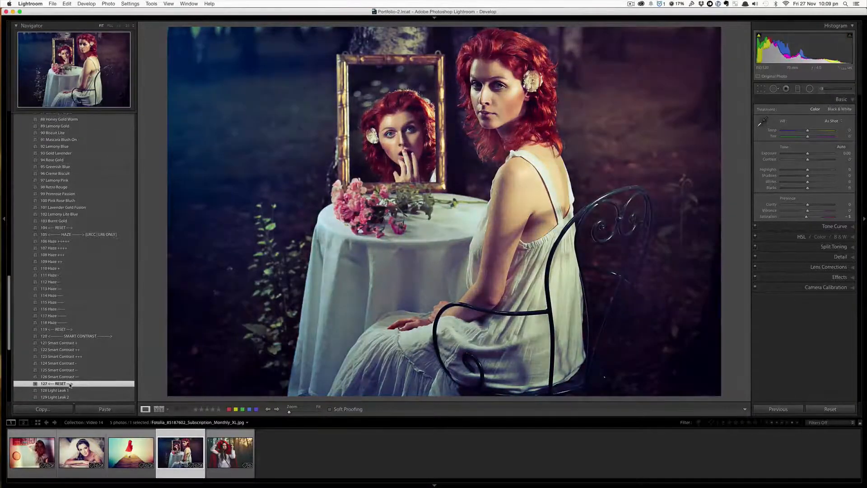
{"action": "left_click", "coordinate": [80, 356]}
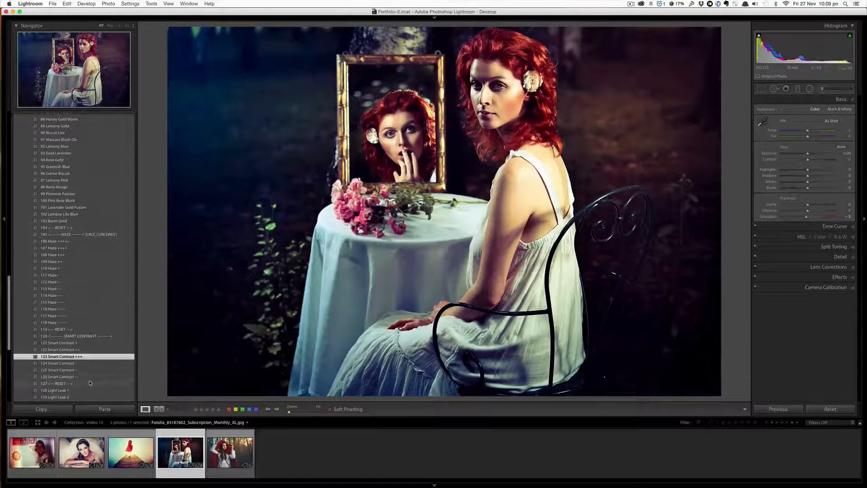
{"action": "left_click", "coordinate": [89, 383]}
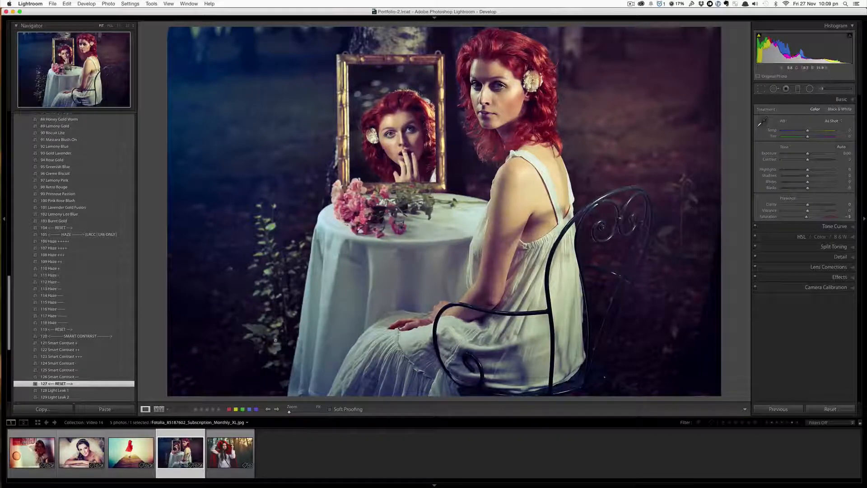
{"action": "left_click", "coordinate": [90, 358]}
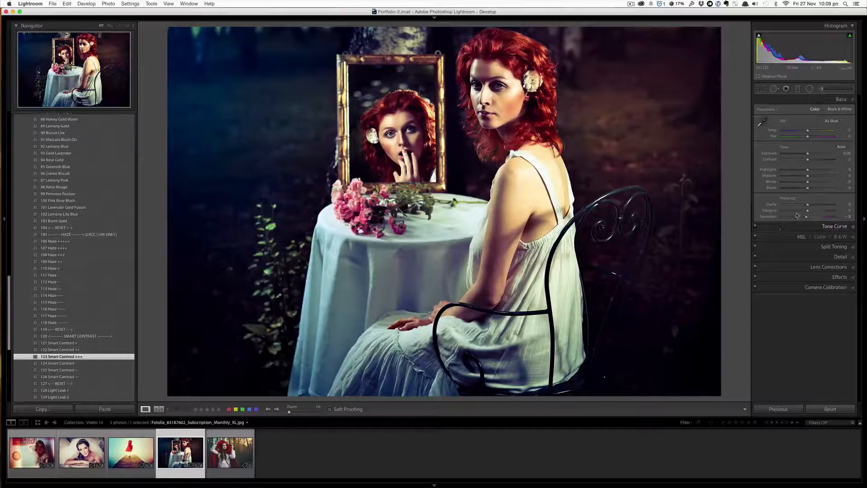
{"action": "left_click", "coordinate": [837, 226]}
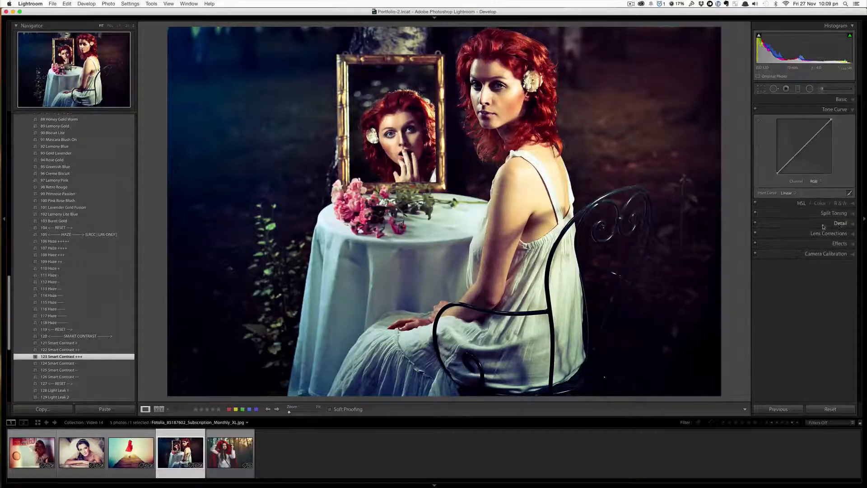
{"action": "left_click", "coordinate": [827, 102]}
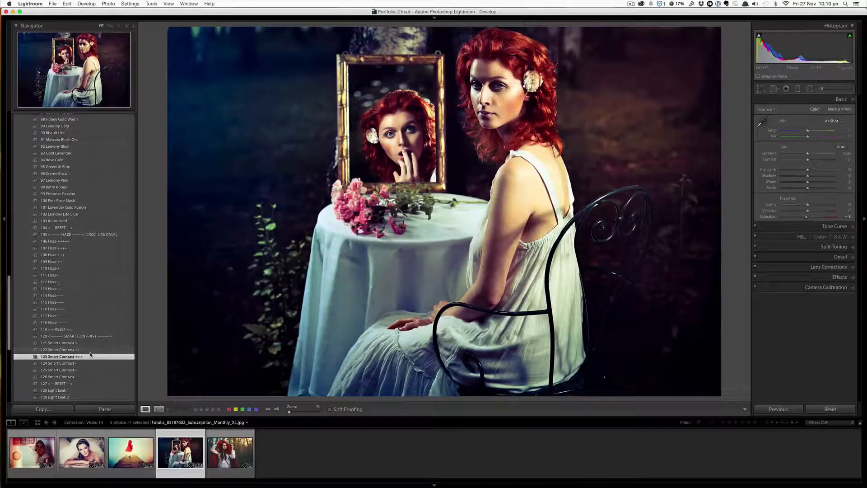
- Try 134 Light Leak 7, then apply 135 Light Leak 8 to the mirror photo
{"action": "scroll", "coordinate": [90, 354], "scroll_direction": "down", "scroll_amount": 3}
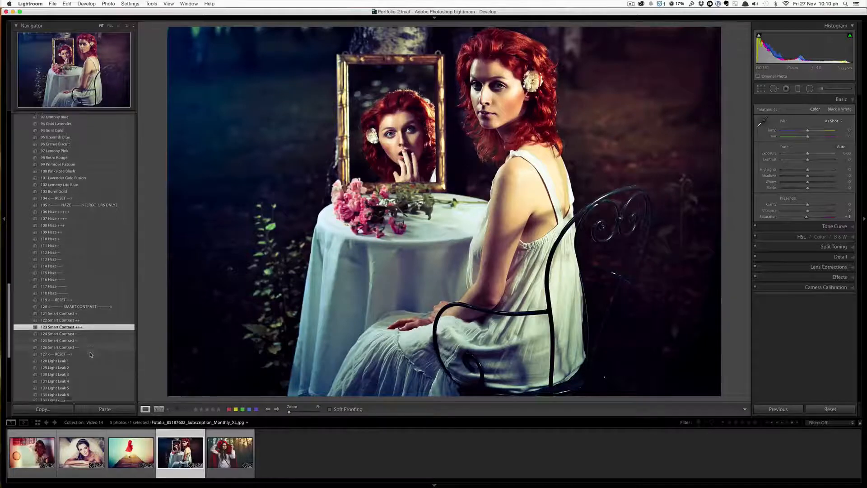
{"action": "scroll", "coordinate": [90, 354], "scroll_direction": "down", "scroll_amount": 5}
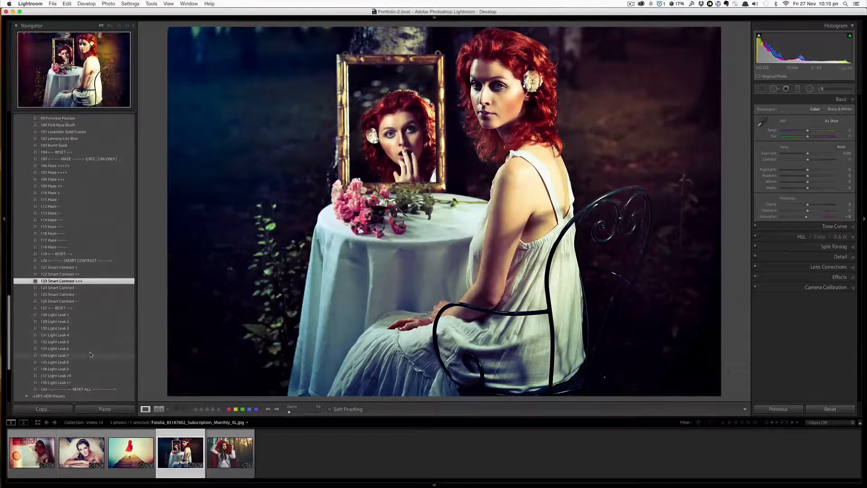
{"action": "left_click", "coordinate": [90, 355]}
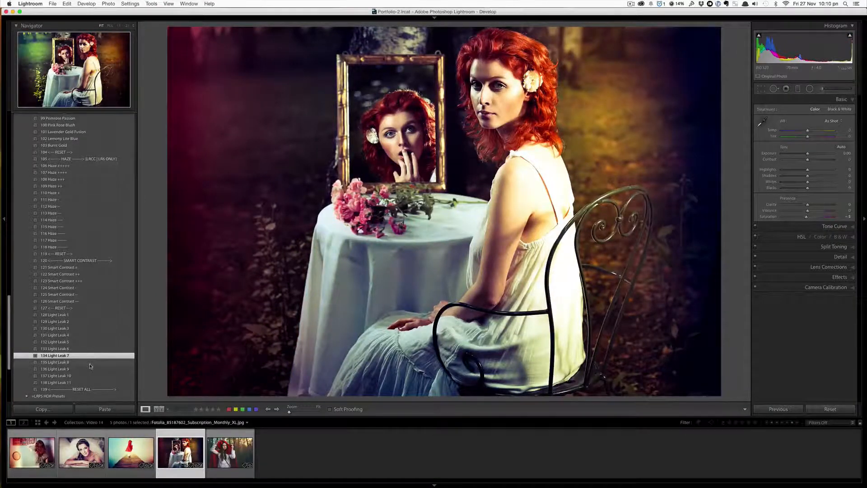
{"action": "left_click", "coordinate": [90, 364]}
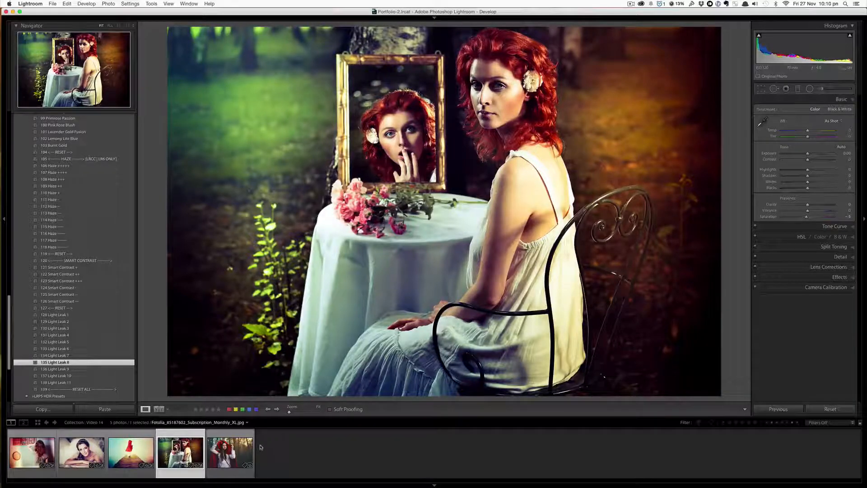
- Switch to the red-hood photo in the filmstrip and apply the 31 XP Film III preset
{"action": "left_click", "coordinate": [242, 449]}
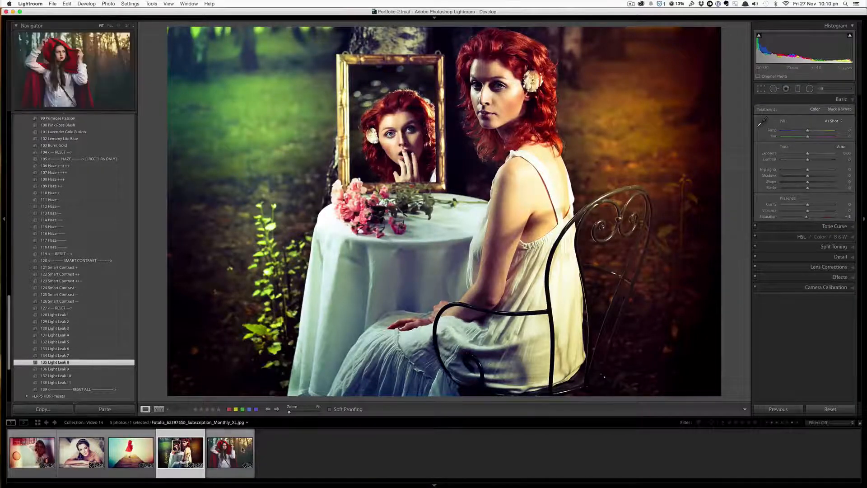
{"action": "scroll", "coordinate": [76, 296], "scroll_direction": "up", "scroll_amount": 15}
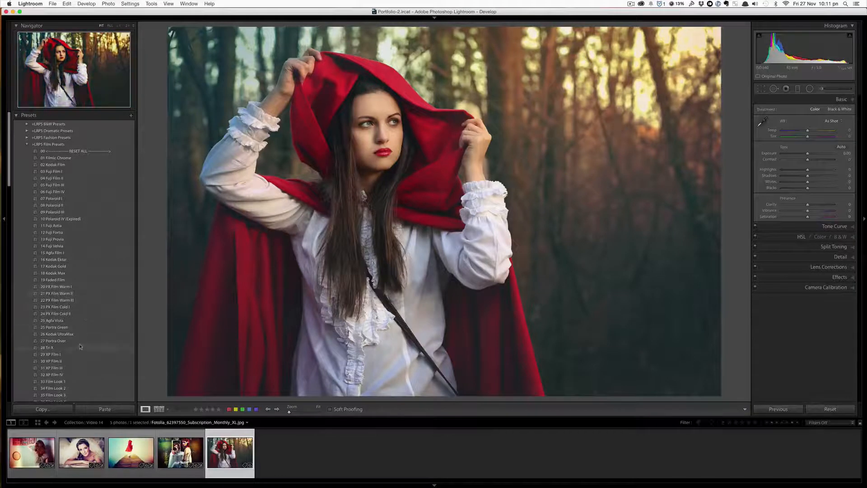
{"action": "left_click", "coordinate": [69, 369]}
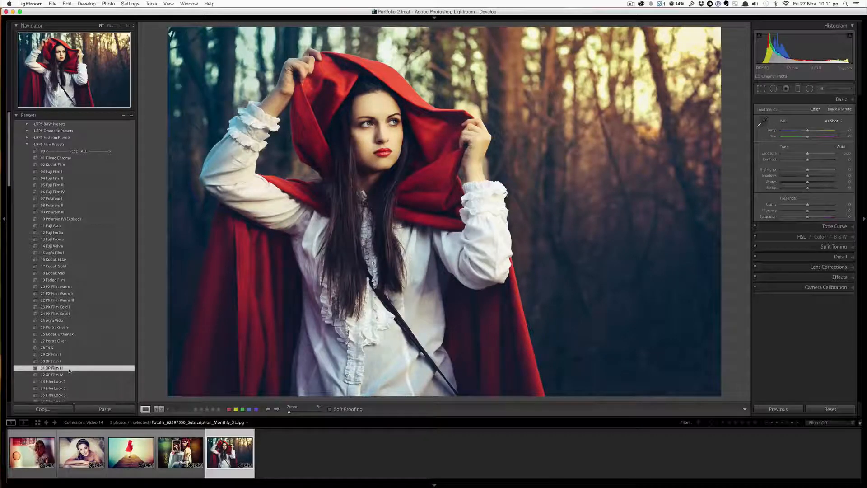
- Add the 66 Lens Vignetting I and 114 Haze --- presets to the red-hood photo
{"action": "scroll", "coordinate": [70, 370], "scroll_direction": "down", "scroll_amount": 5}
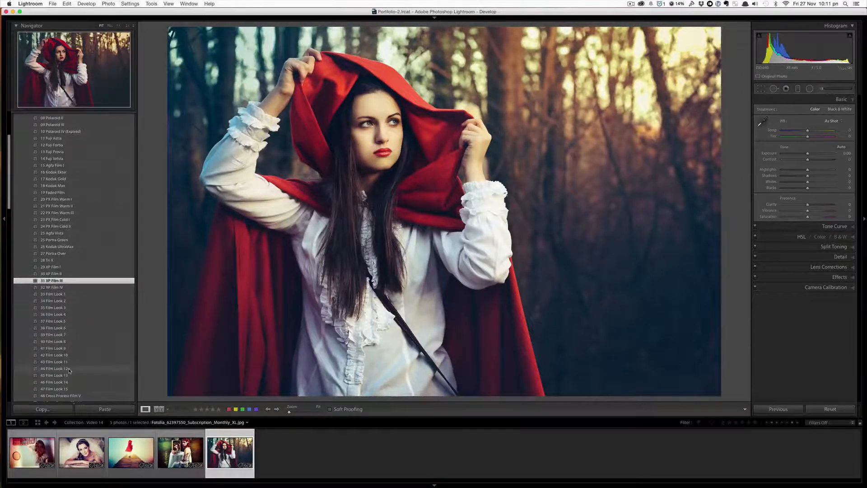
{"action": "scroll", "coordinate": [69, 370], "scroll_direction": "down", "scroll_amount": 5}
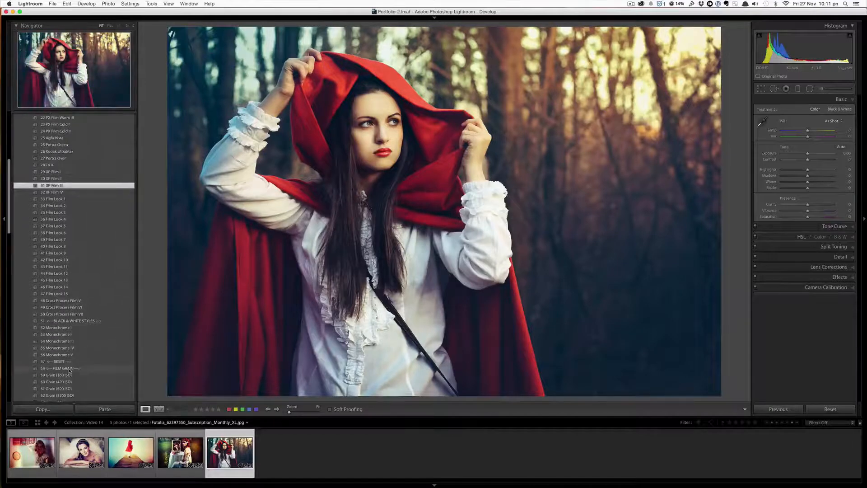
{"action": "scroll", "coordinate": [69, 370], "scroll_direction": "down", "scroll_amount": 1}
{"action": "scroll", "coordinate": [69, 370], "scroll_direction": "down", "scroll_amount": 3}
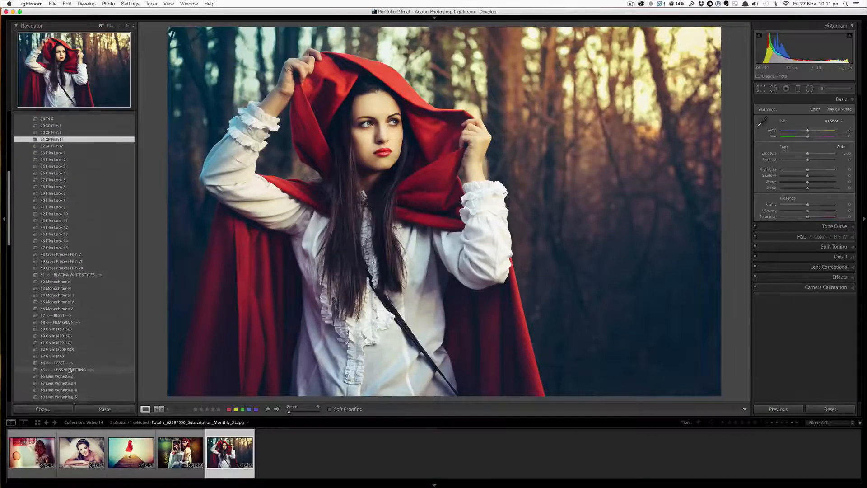
{"action": "left_click", "coordinate": [81, 346]}
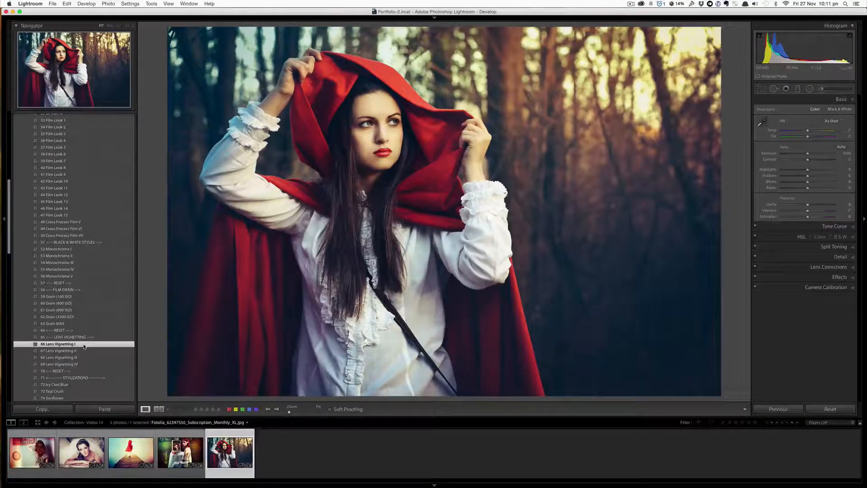
{"action": "scroll", "coordinate": [84, 347], "scroll_direction": "down", "scroll_amount": 15}
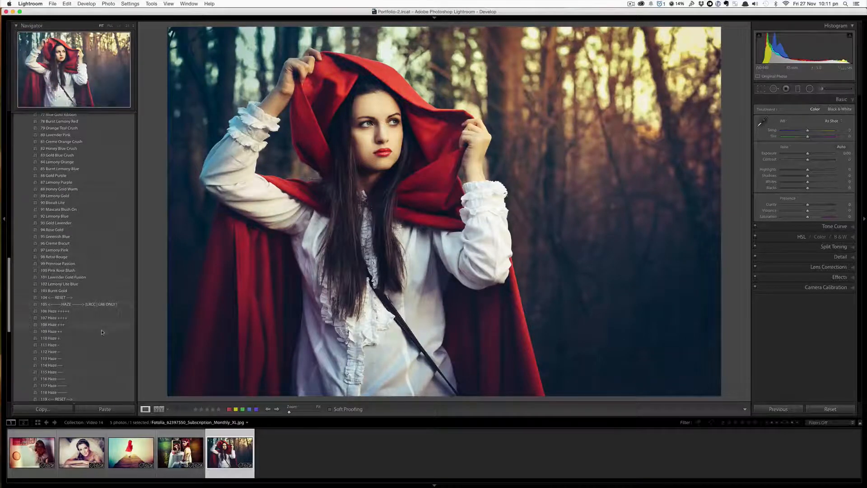
{"action": "left_click", "coordinate": [94, 366]}
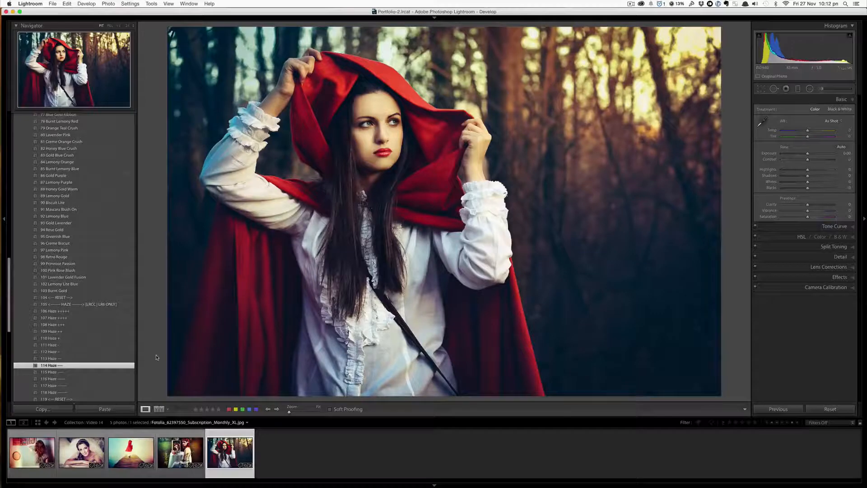
- Toggle the before/after view of the red-hood photo to compare its edits
{"action": "key", "text": "backslash"}
{"action": "key", "text": "backslash"}
{"action": "key", "text": "backslash"}
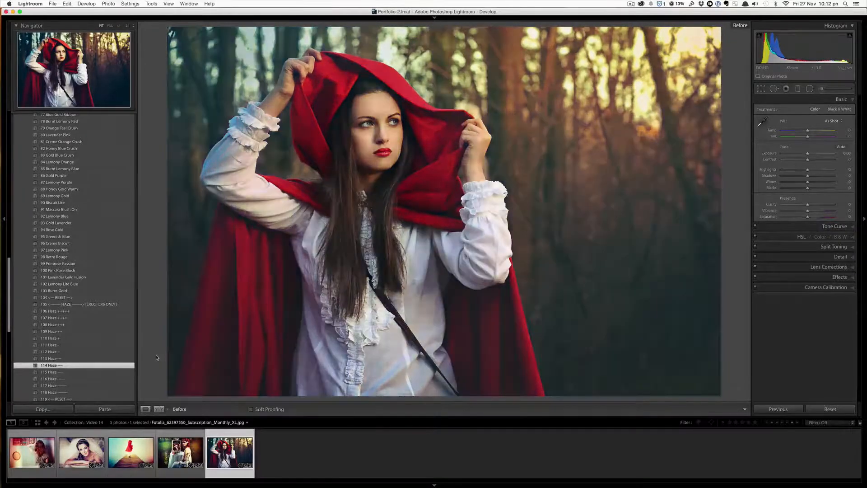
{"action": "key", "text": "backslash"}
- Step back to the mirror and pier photos, toggling the before/after view on each to compare
{"action": "key", "text": "Left"}
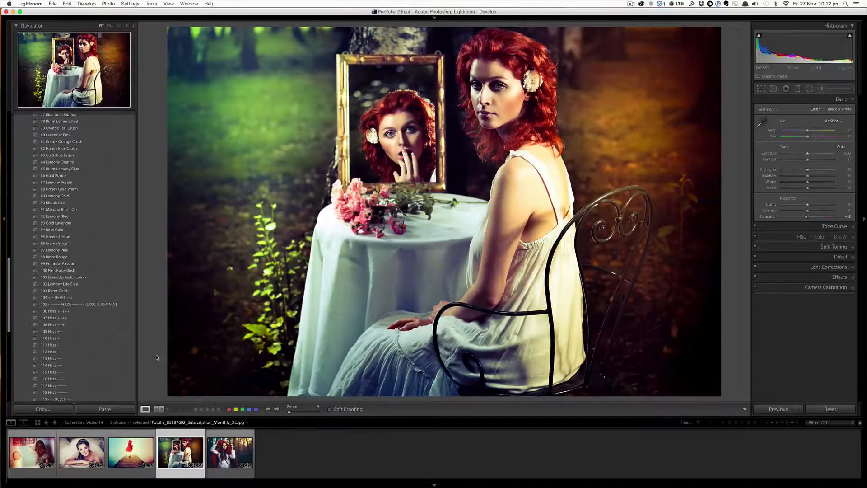
{"action": "key", "text": "backslash"}
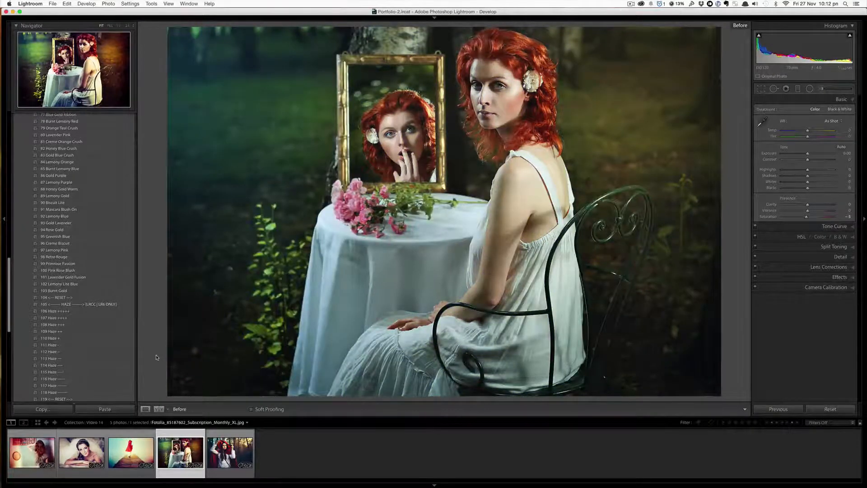
{"action": "key", "text": "backslash"}
{"action": "key", "text": "Left"}
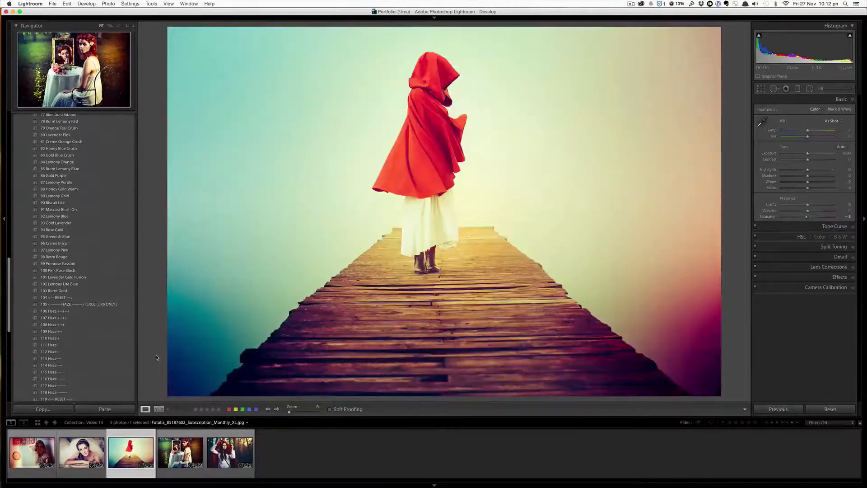
{"action": "key", "text": "backslash"}
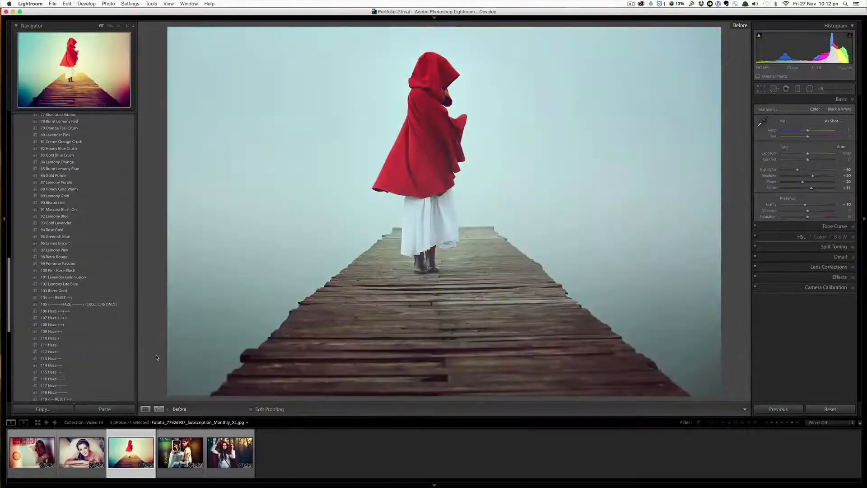
{"action": "key", "text": "backslash"}
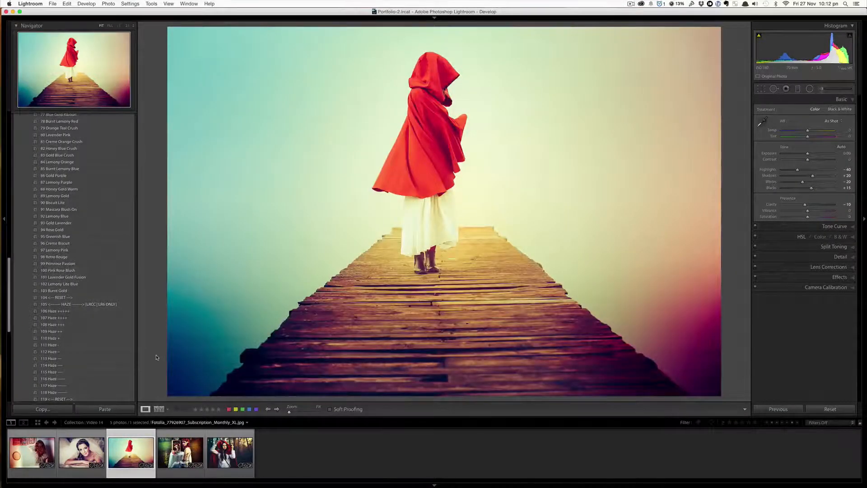
{"action": "key", "text": "backslash"}
- Review the before/after views of the bride photo and the woman-at-the-wall photo
{"action": "key", "text": "backslash"}
{"action": "key", "text": "Left"}
{"action": "key", "text": "backslash"}
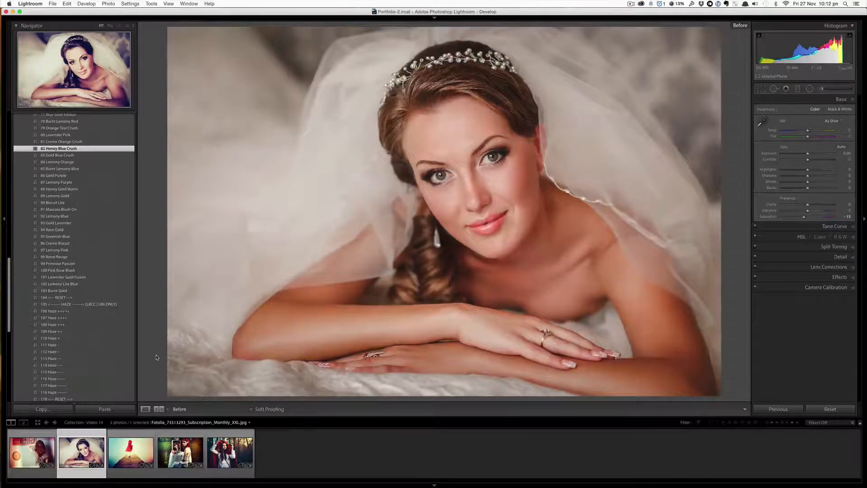
{"action": "key", "text": "backslash"}
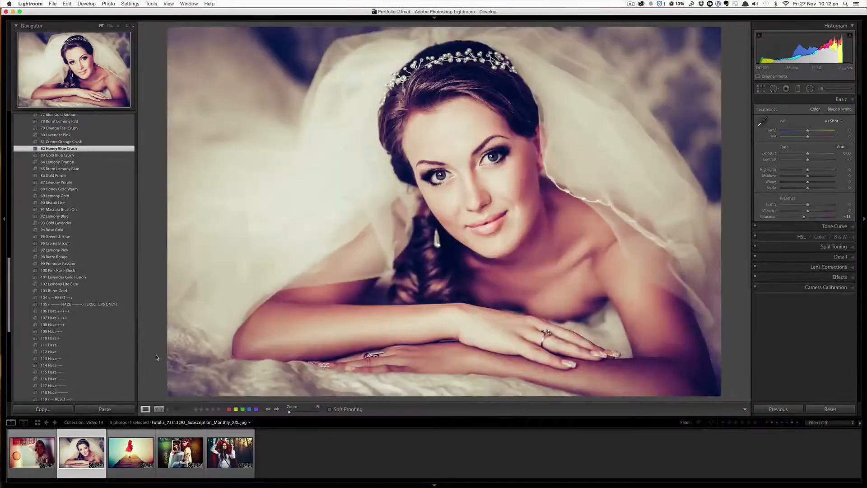
{"action": "key", "text": "backslash"}
{"action": "key", "text": "backslash"}
{"action": "key", "text": "Left"}
{"action": "key", "text": "backslash"}
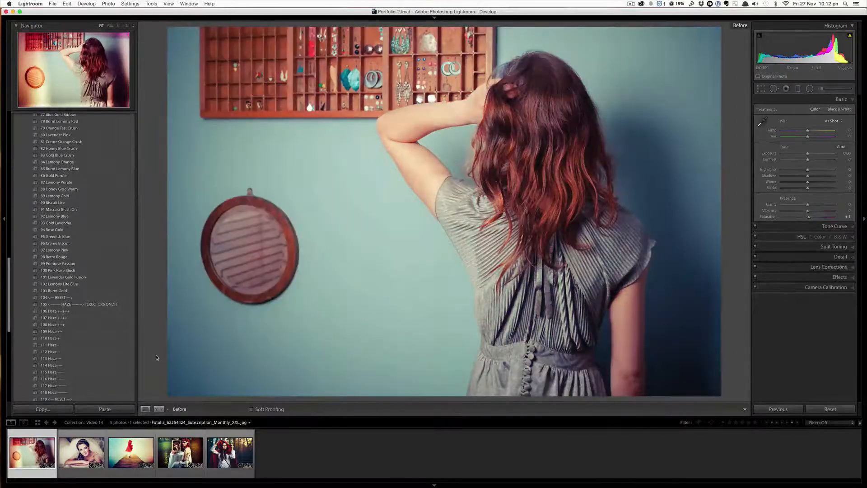
{"action": "key", "text": "backslash"}
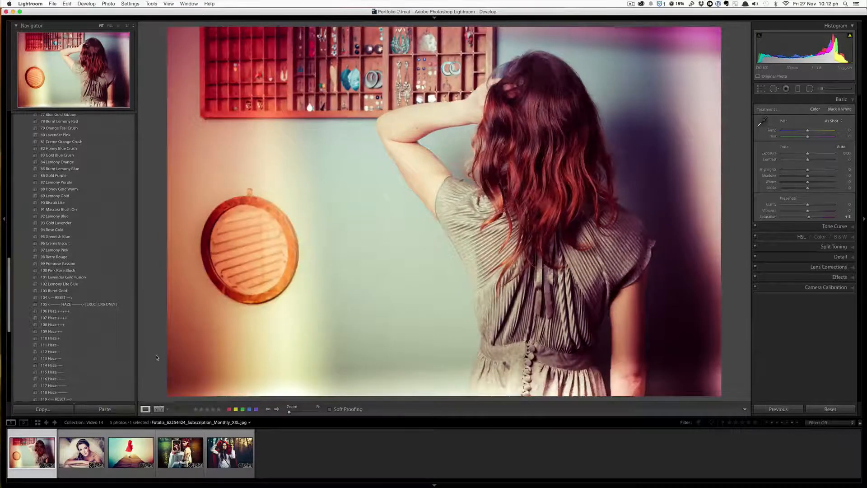
{"action": "key", "text": "backslash"}
{"action": "key", "text": "backslash"}
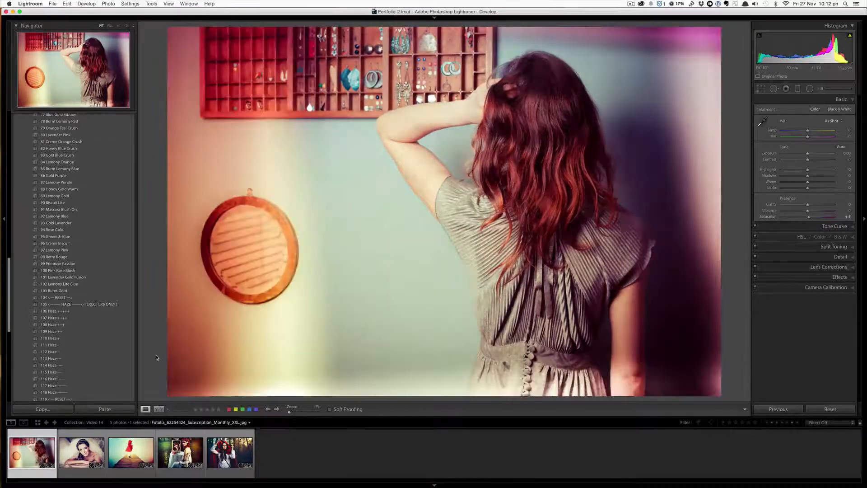